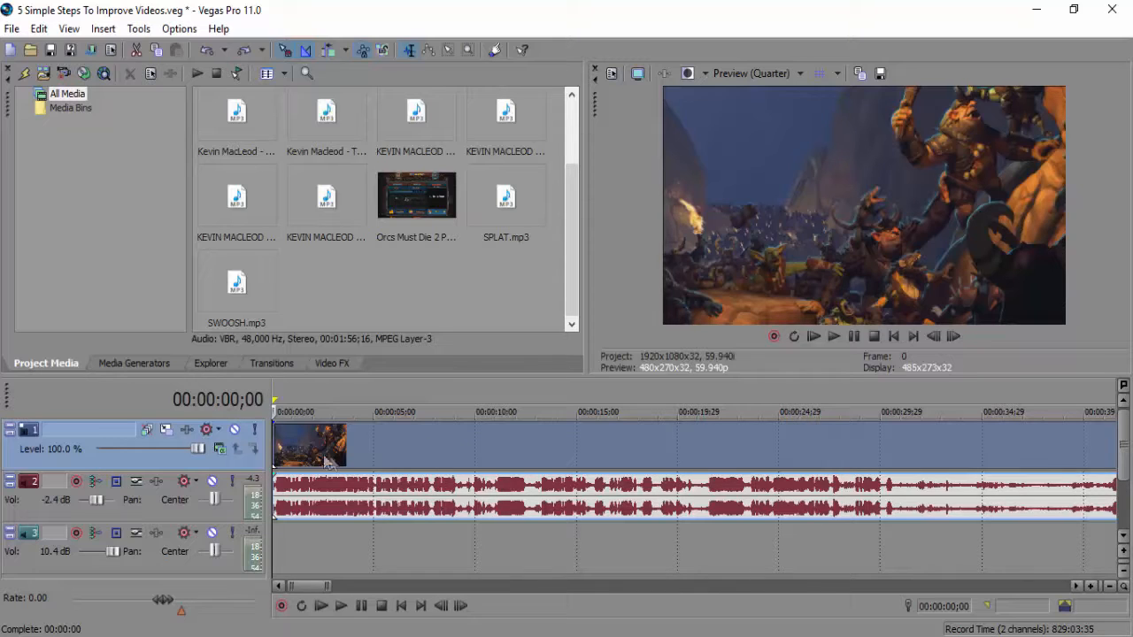
Step: Review the opening of the gameplay clip at several points, checking the fade to black near nine seconds
click(298, 449)
click(824, 453)
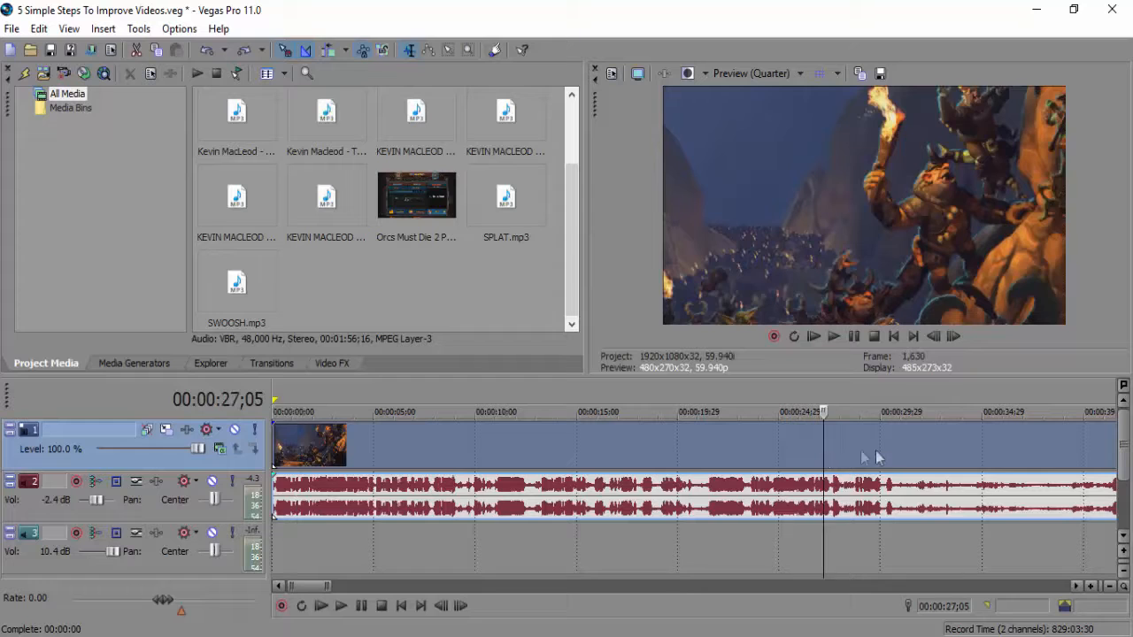
click(376, 454)
click(401, 606)
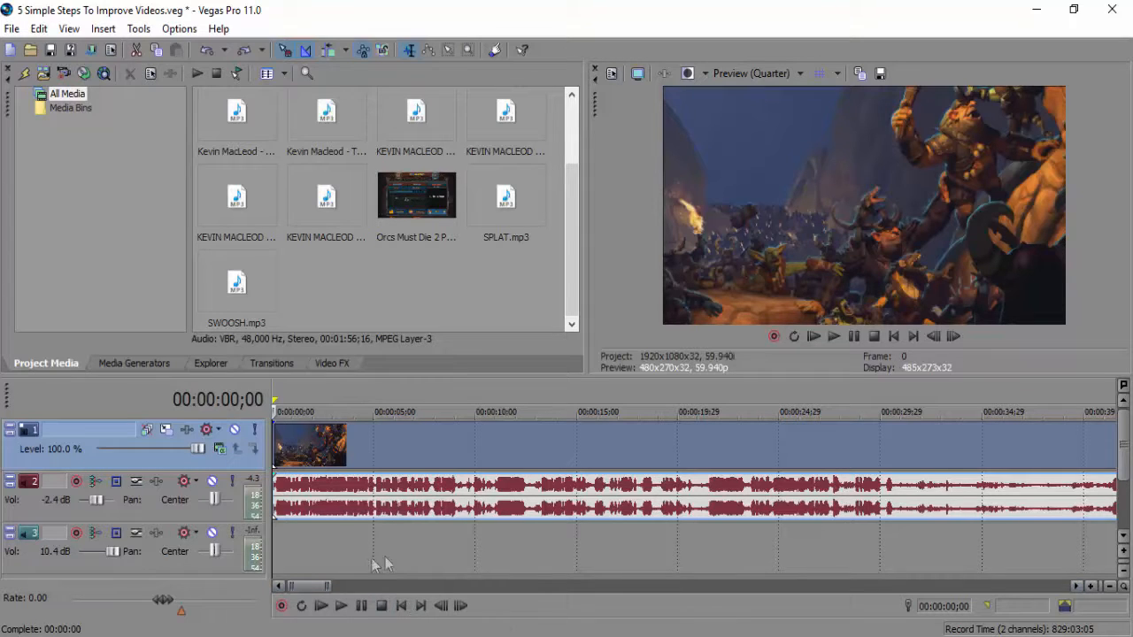
click(408, 466)
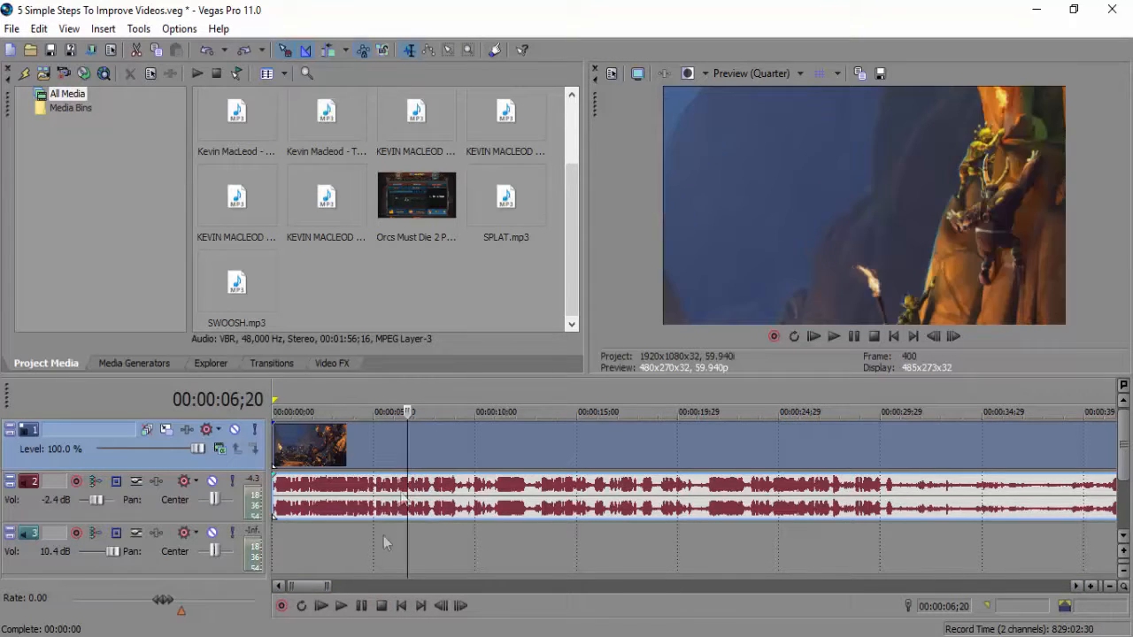
click(401, 605)
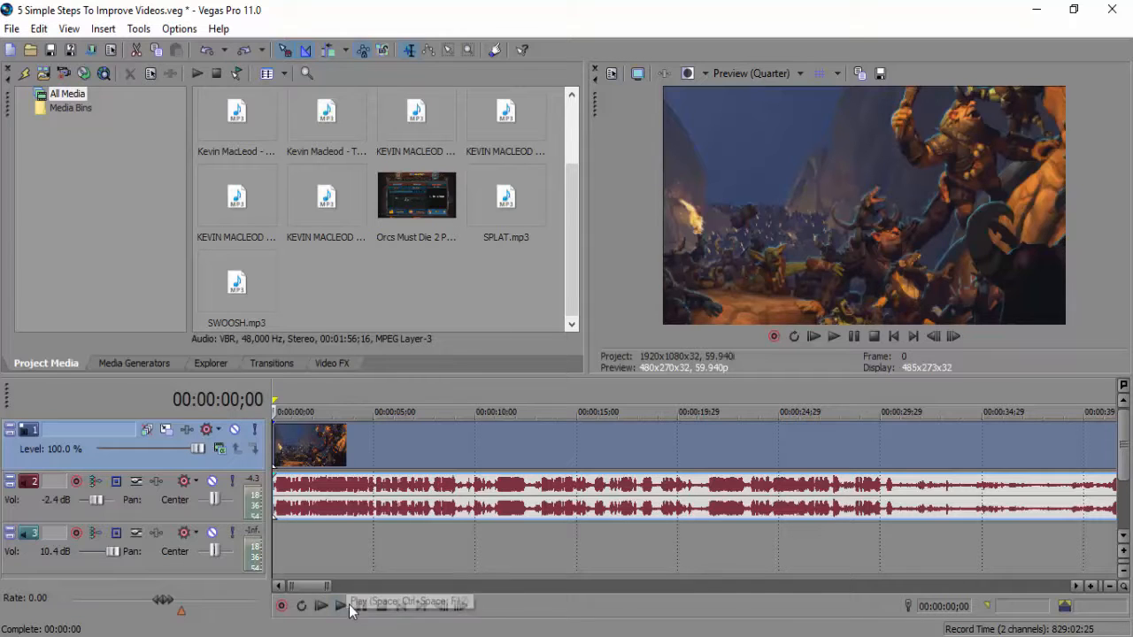
click(458, 449)
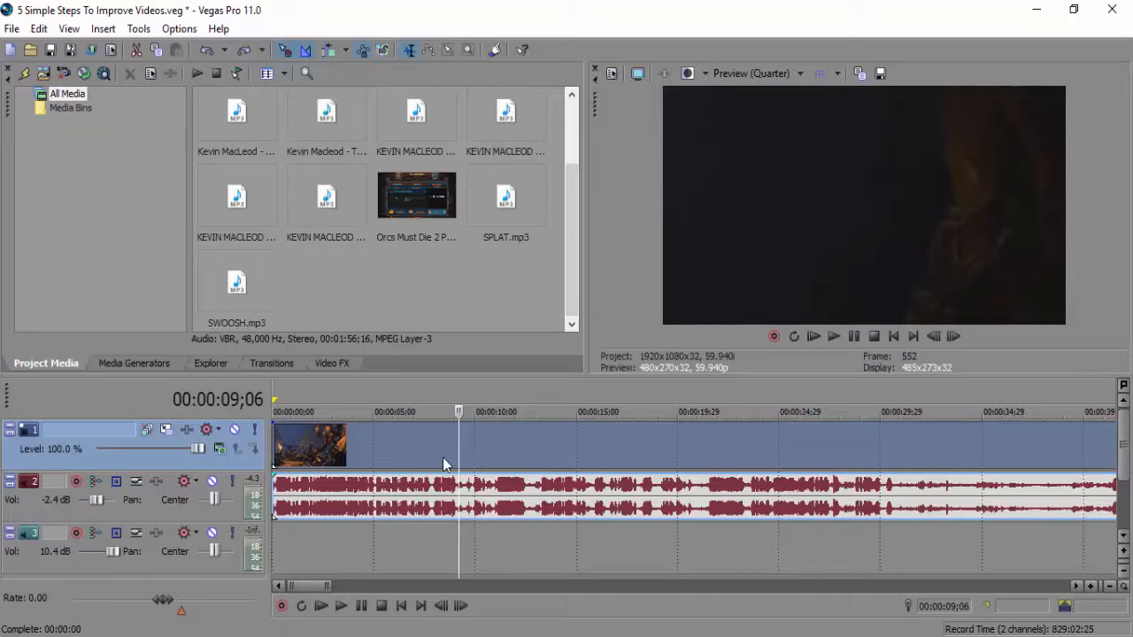
click(443, 458)
click(352, 456)
click(282, 456)
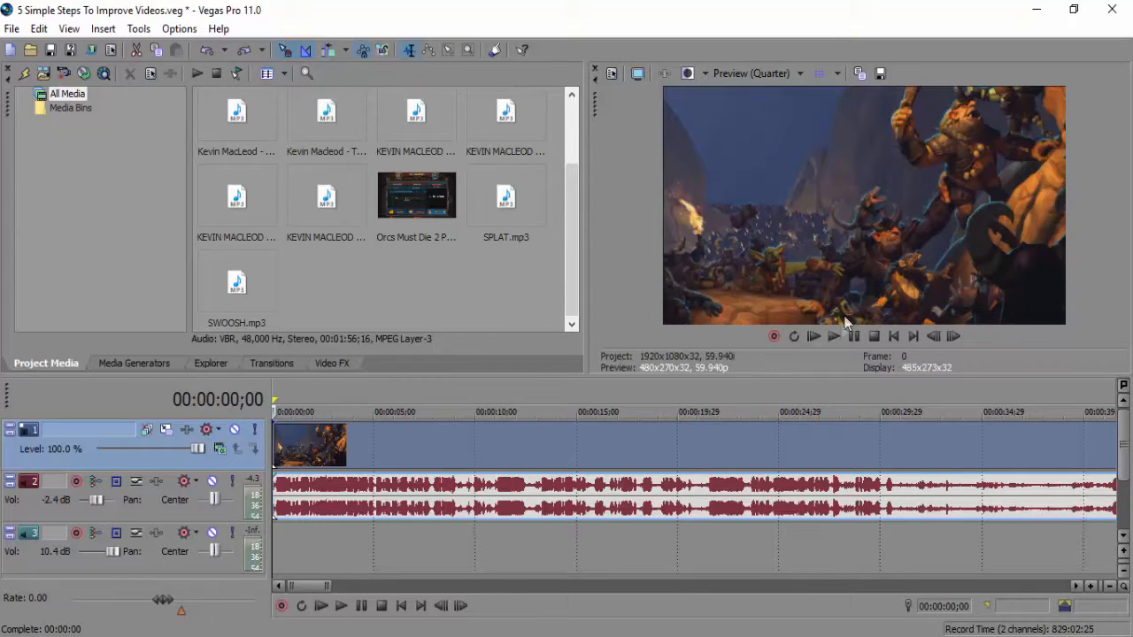
Step: Split the clip at 00:00:09;03, just as the opening shot fades to black
click(461, 448)
click(465, 445)
click(458, 441)
click(457, 441)
key(s)
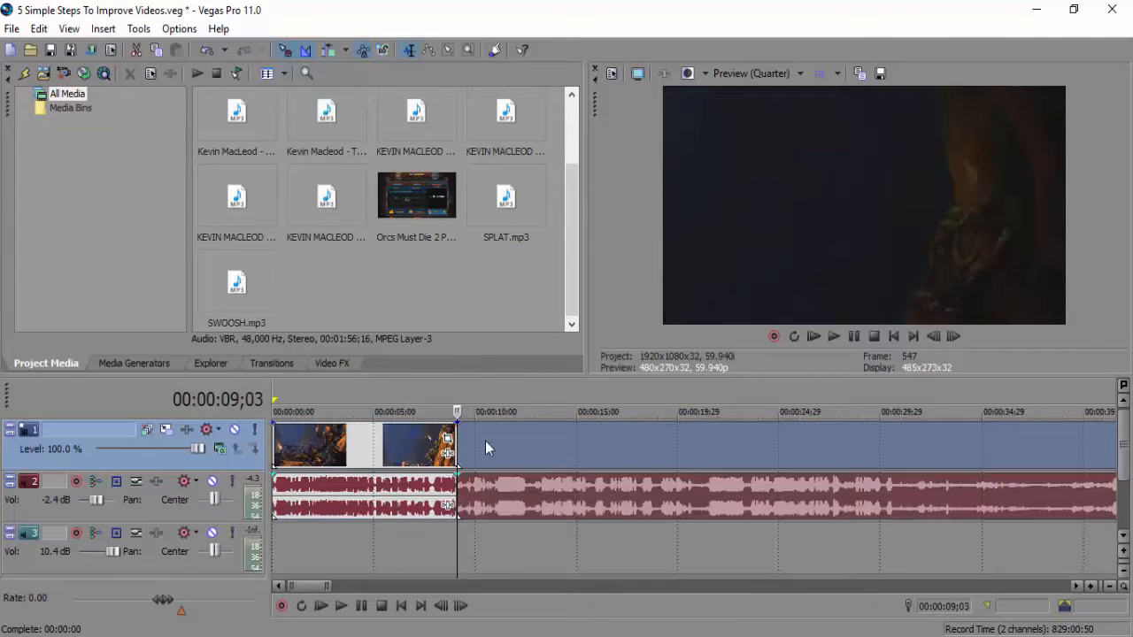
Step: Review the footage from the split up to about 00:00:36;07 to judge which part to cut
click(527, 447)
click(547, 448)
click(601, 439)
click(660, 434)
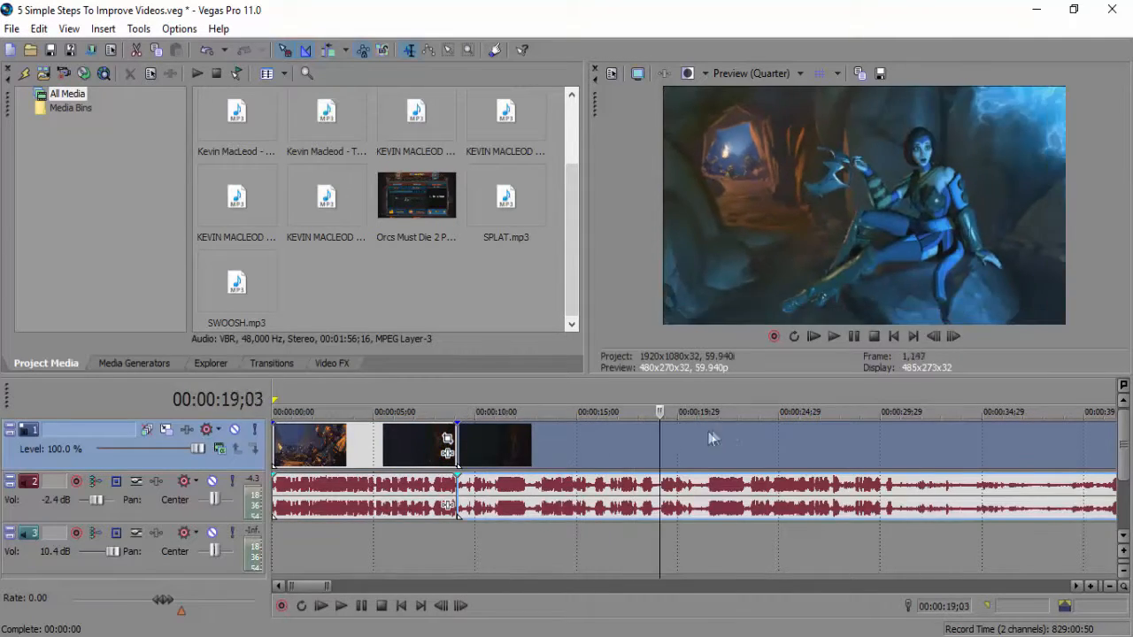
click(743, 433)
click(804, 436)
click(844, 438)
click(883, 432)
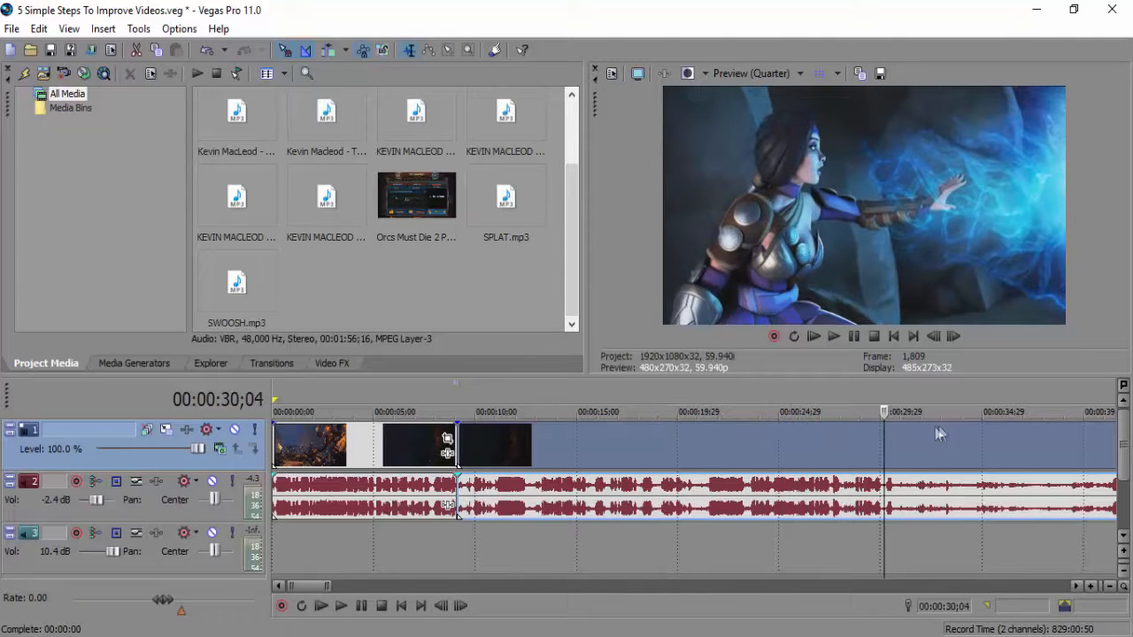
click(974, 431)
drag(999, 441, 1007, 441)
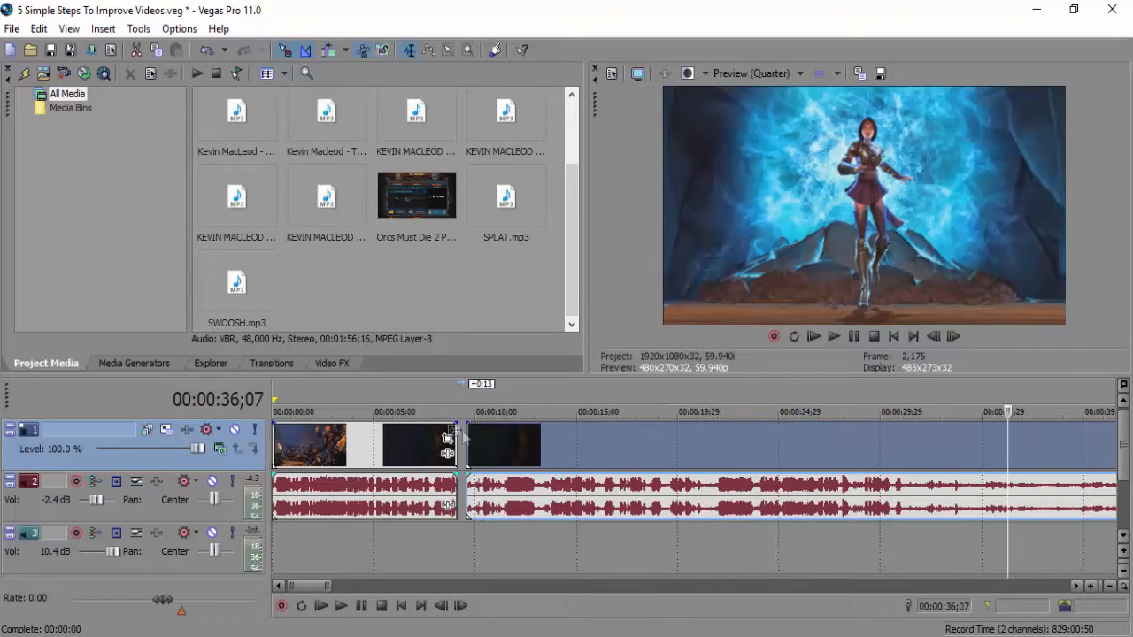
Step: Try trimming the start of the second clip up to the glowing-portal shot and moving it closer to the first clip
drag(472, 431, 570, 452)
click(675, 456)
click(662, 452)
click(676, 449)
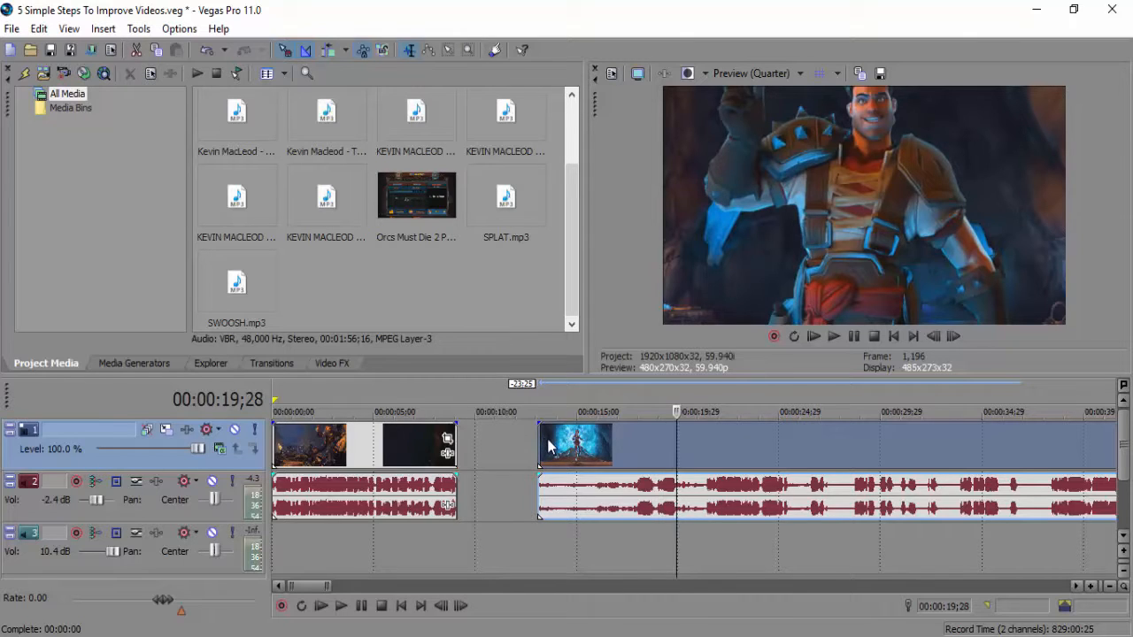
Step: Undo the move, the trim and the split so the clip is one piece again
key(ctrl+z)
key(ctrl+z)
key(ctrl+z)
key(ctrl+z)
Step: Position the playhead frame by frame in the black after the opening shot and split the clip at 00:00:09;10
click(447, 438)
click(455, 435)
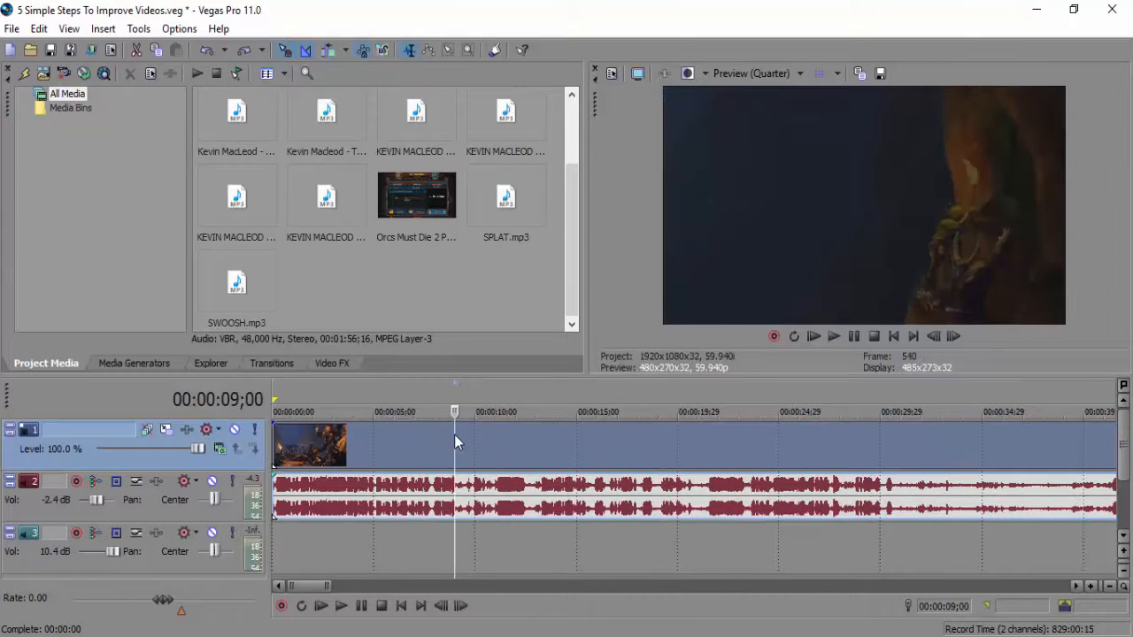
click(456, 435)
click(459, 436)
click(461, 436)
double_click(459, 442)
click(460, 443)
click(953, 336)
click(938, 337)
click(953, 337)
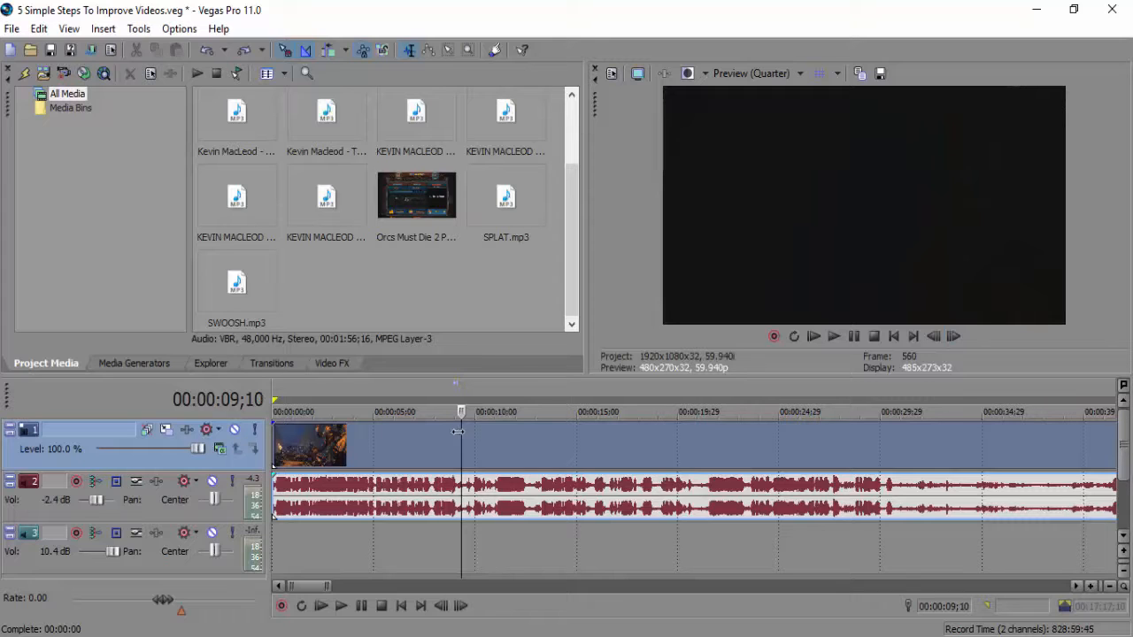
key(s)
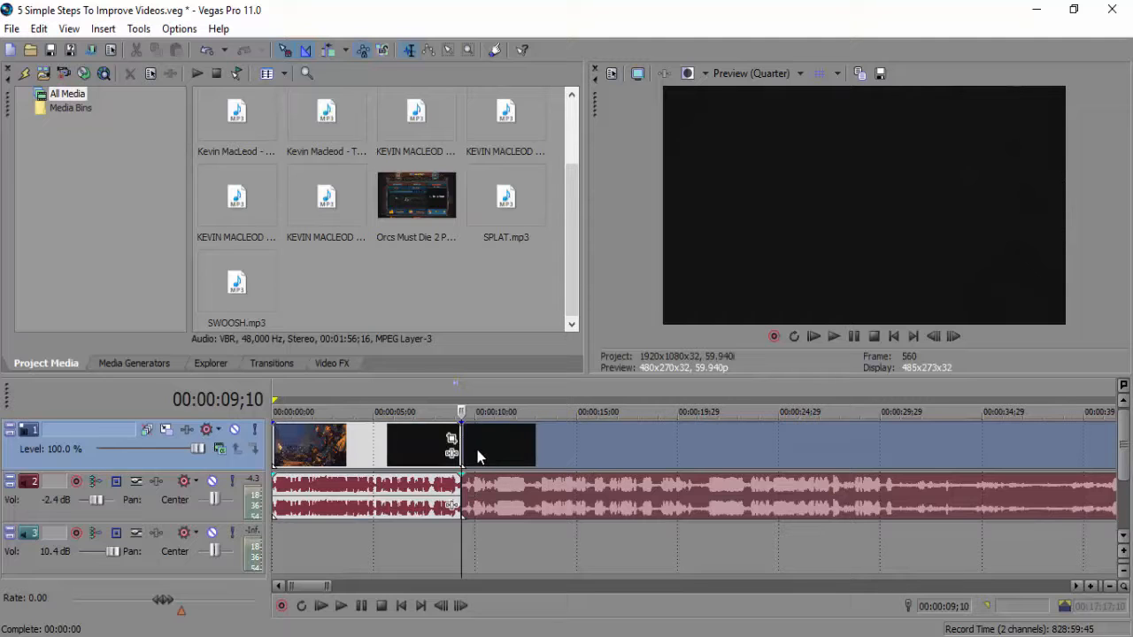
Step: Find the black frame at the end of the cutscene and split the footage there, at 00:00:51;25
click(668, 449)
click(696, 450)
click(726, 448)
click(742, 447)
click(811, 448)
click(832, 447)
click(867, 445)
click(879, 442)
click(980, 440)
drag(328, 585, 387, 560)
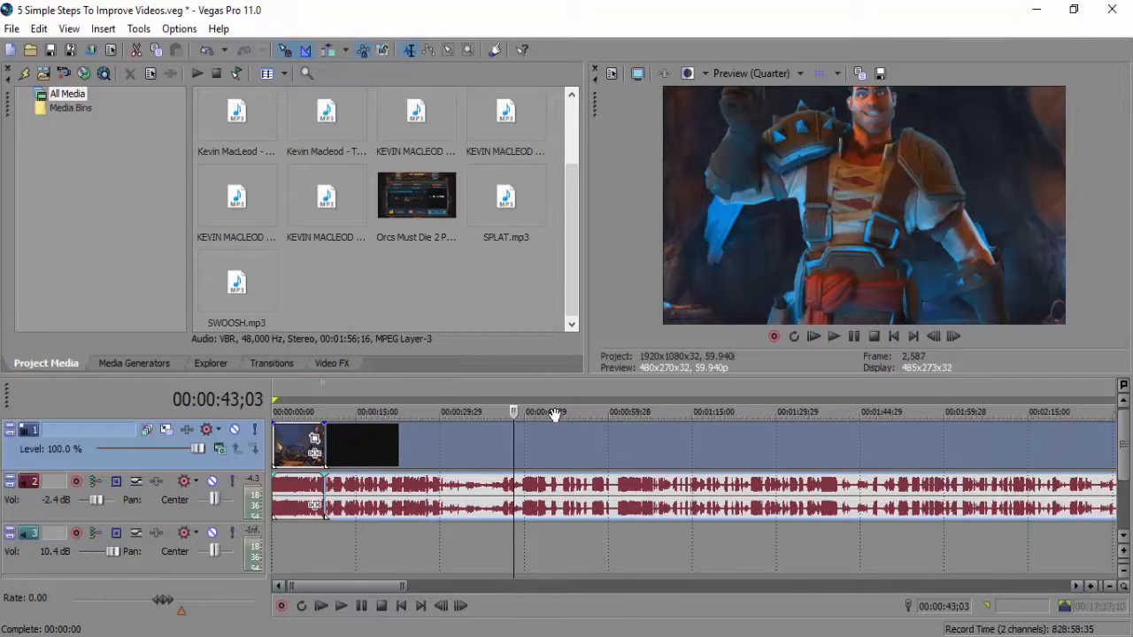
drag(517, 468, 563, 454)
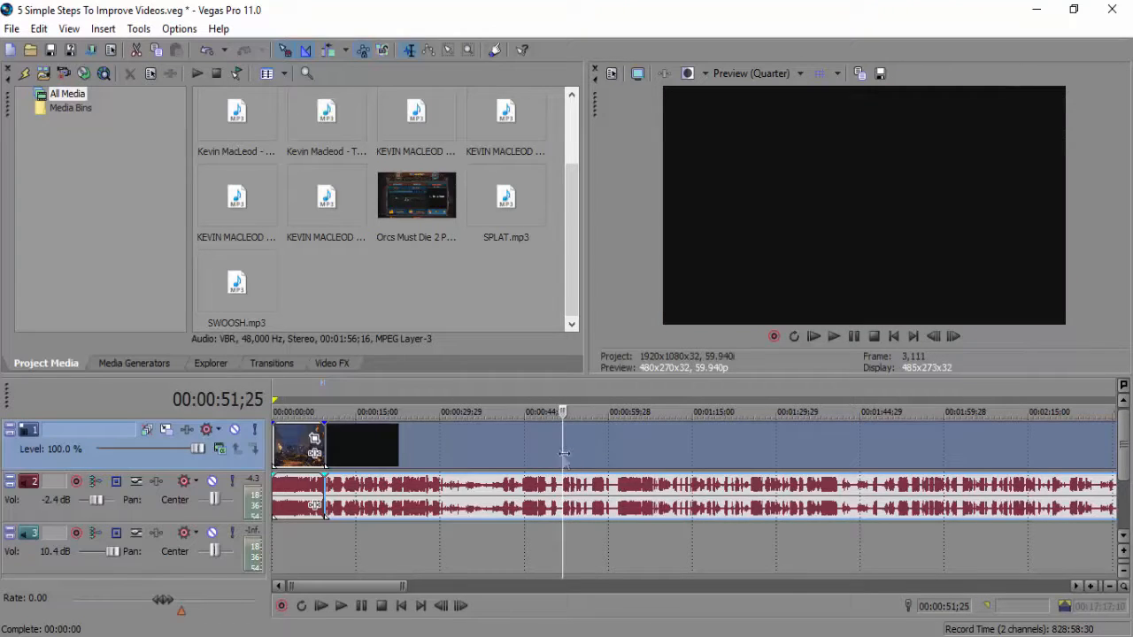
Step: Delete the cutscene section between the two splits and move the remaining footage back against the end of the first clip
click(480, 447)
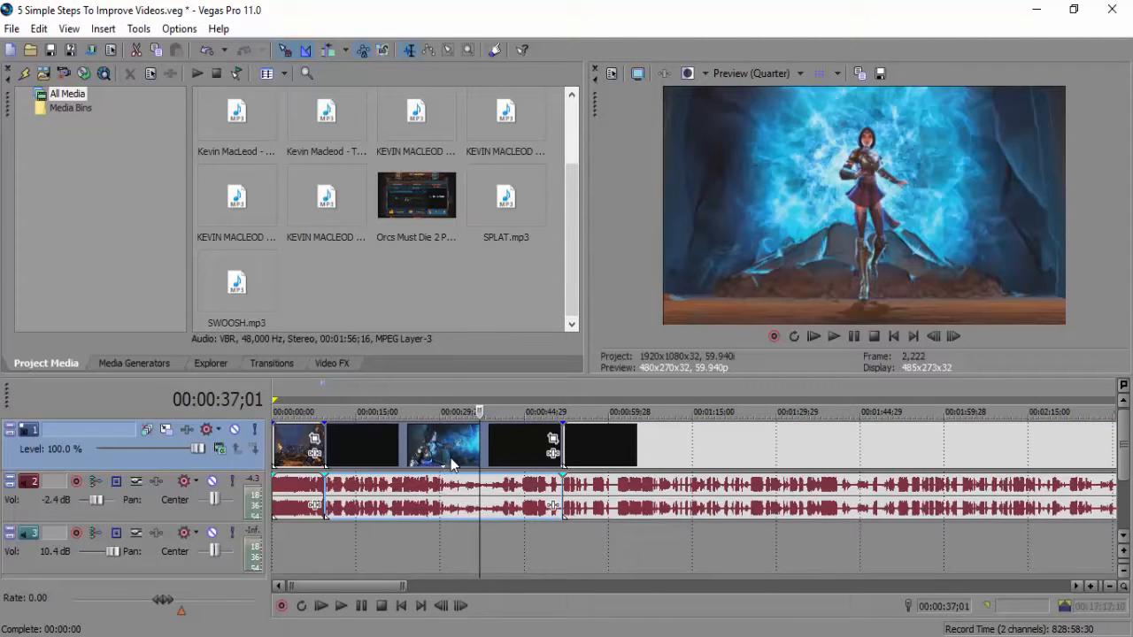
key(Delete)
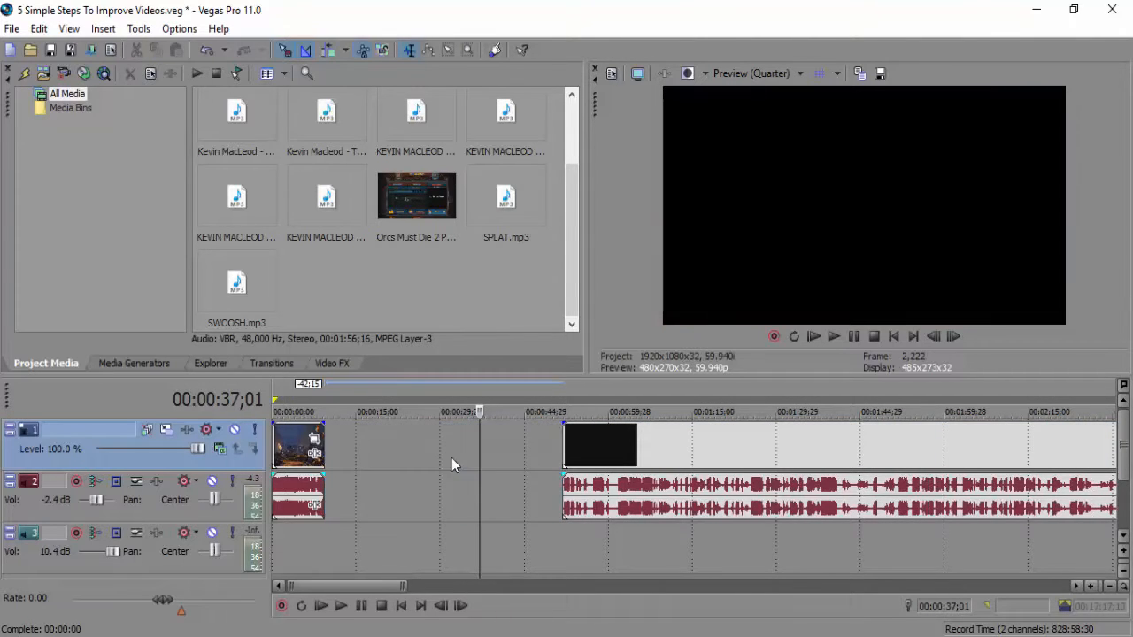
drag(589, 455, 580, 490)
click(569, 448)
click(590, 455)
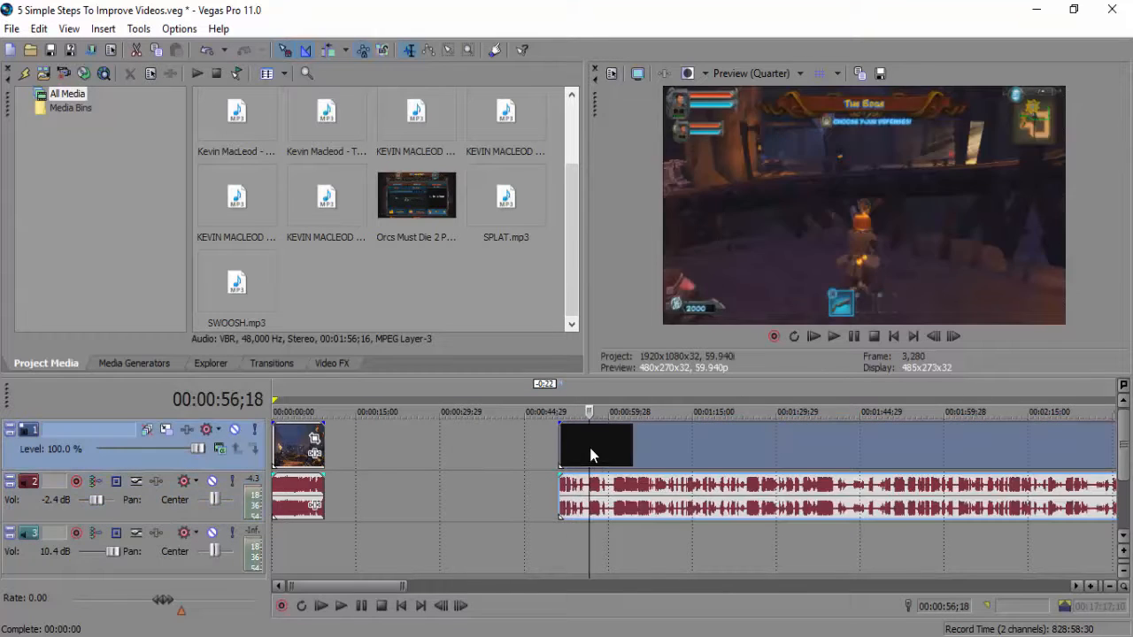
drag(580, 467, 345, 452)
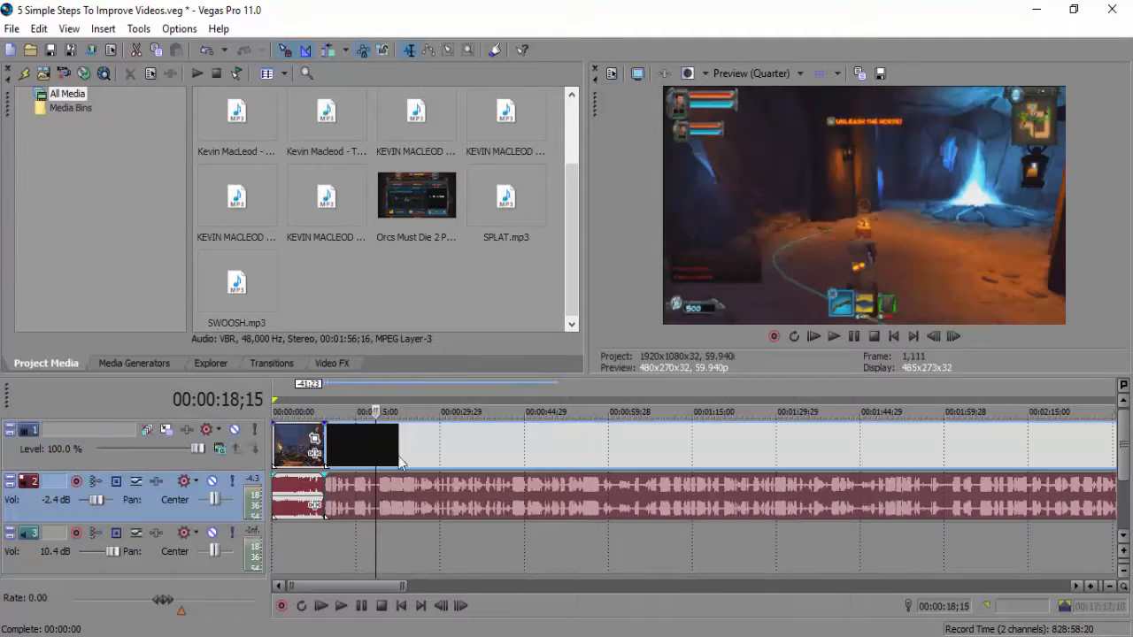
Step: Select the second clip's video and audio events and create a new group from them
click(417, 484)
click(426, 457)
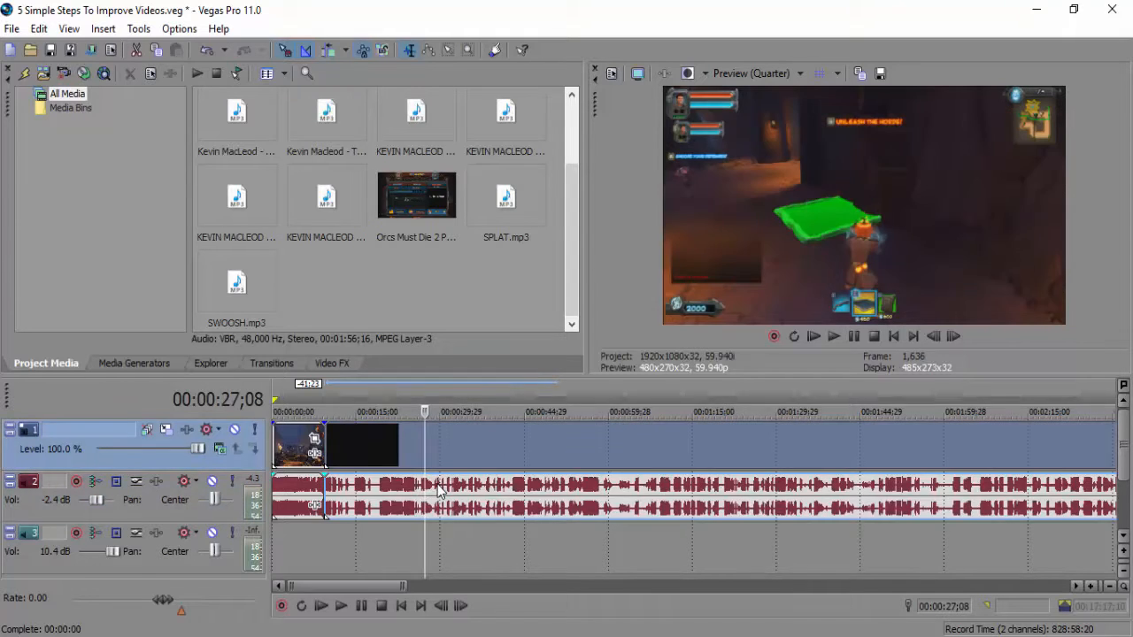
click(438, 485)
click(445, 456)
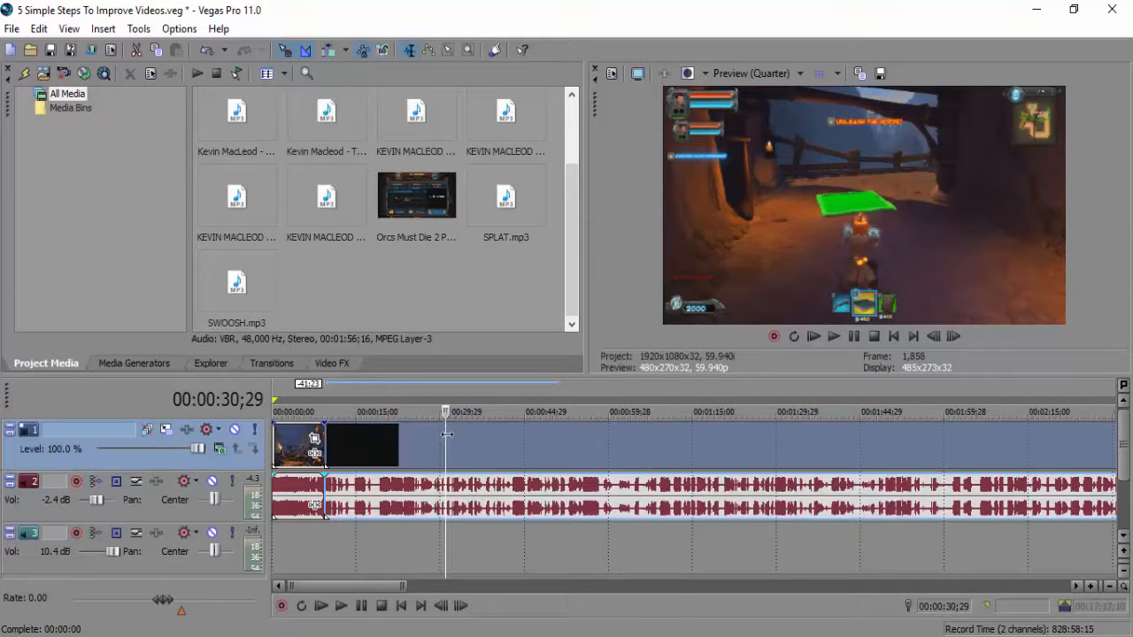
click(461, 450)
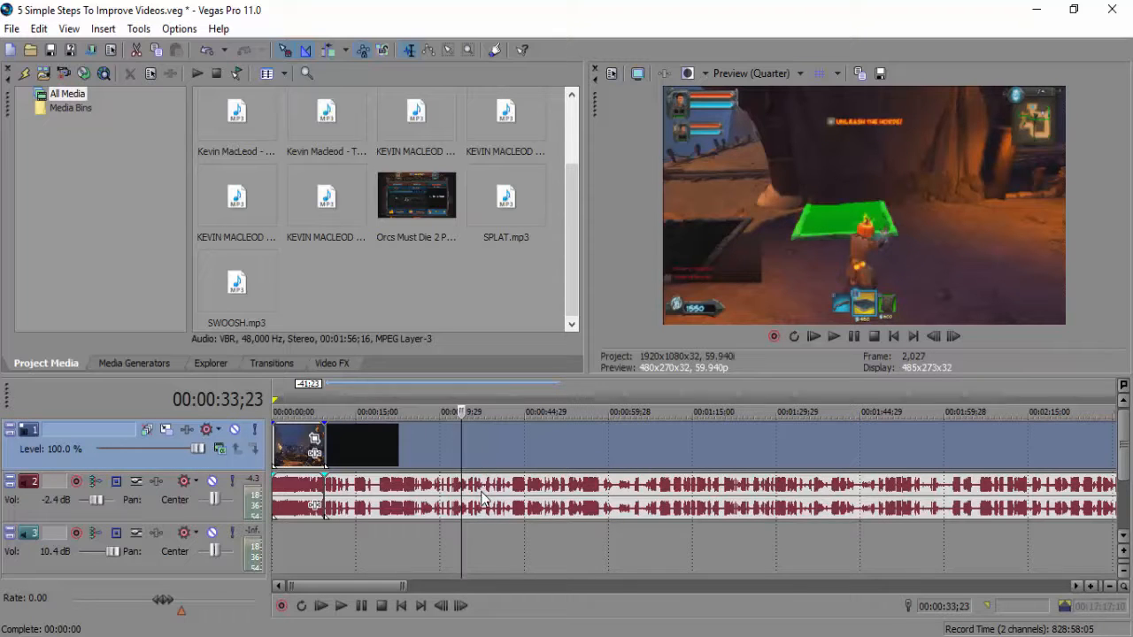
ctrl+click(482, 492)
right_click(479, 452)
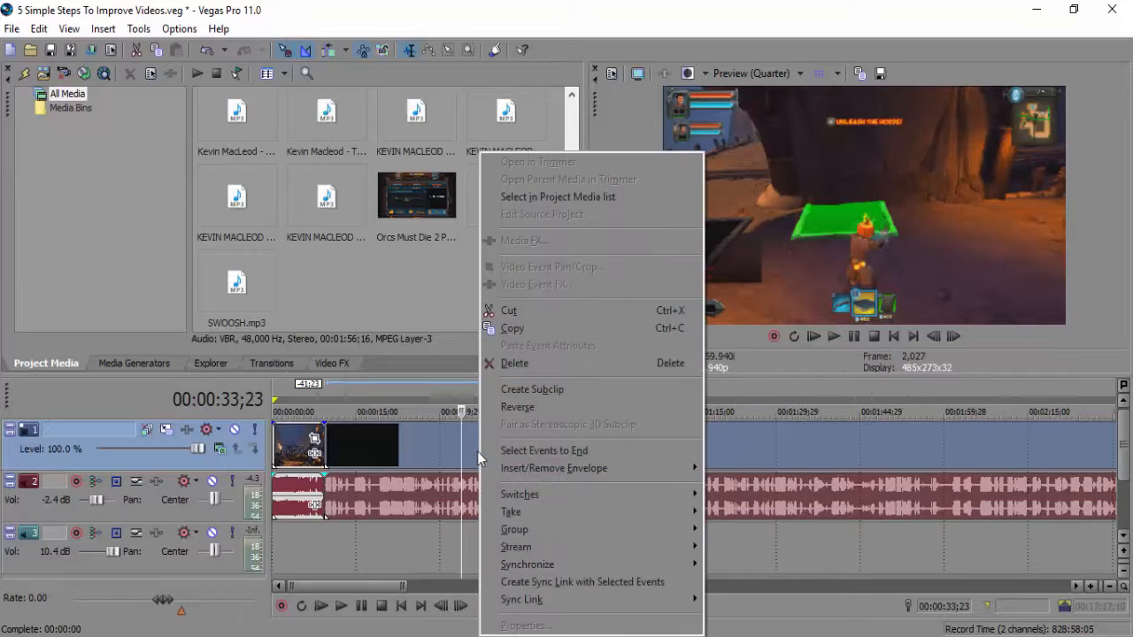
mouse_move(686, 532)
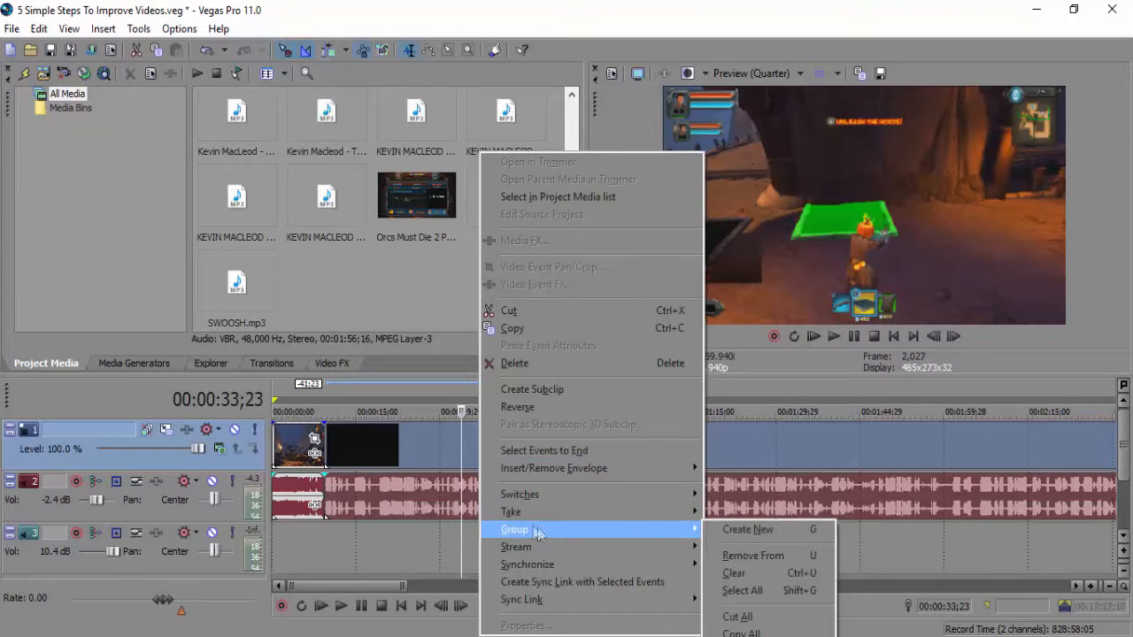
click(719, 532)
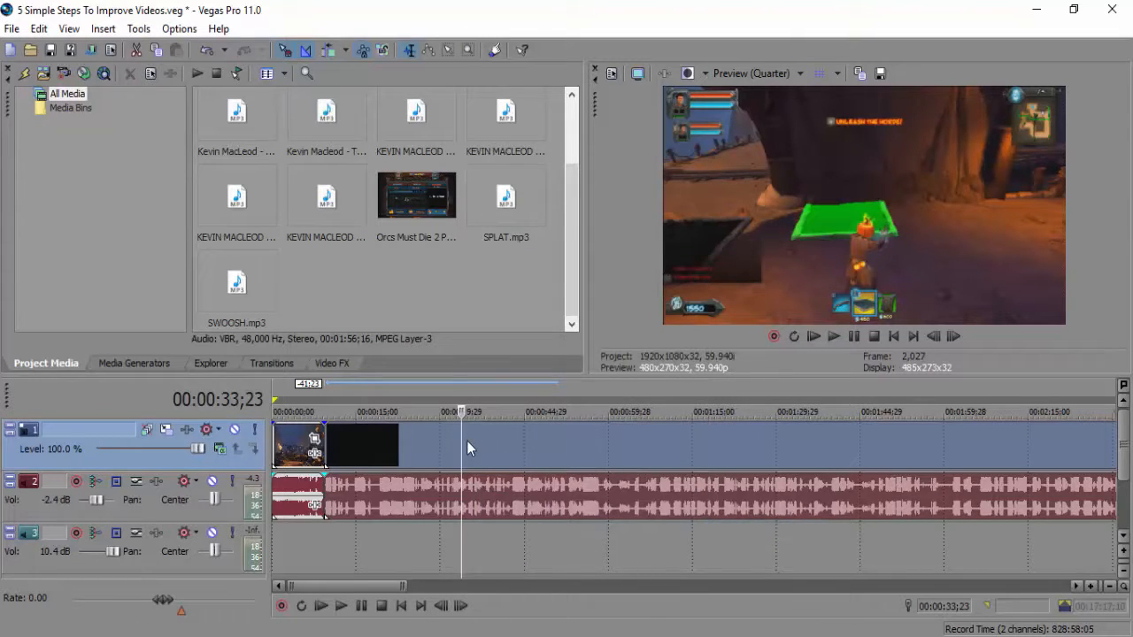
Step: Play back the join between the two clips at close range and return the playhead to the cut at 00:00:09;10
click(329, 451)
click(406, 577)
drag(404, 586, 326, 586)
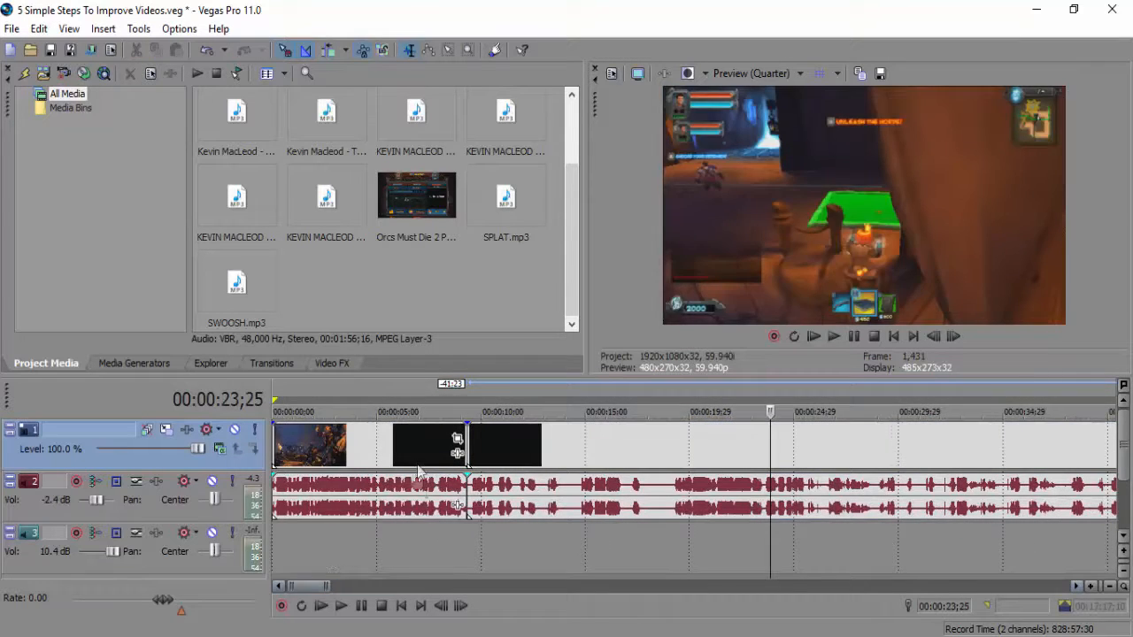
click(418, 465)
click(344, 606)
click(362, 606)
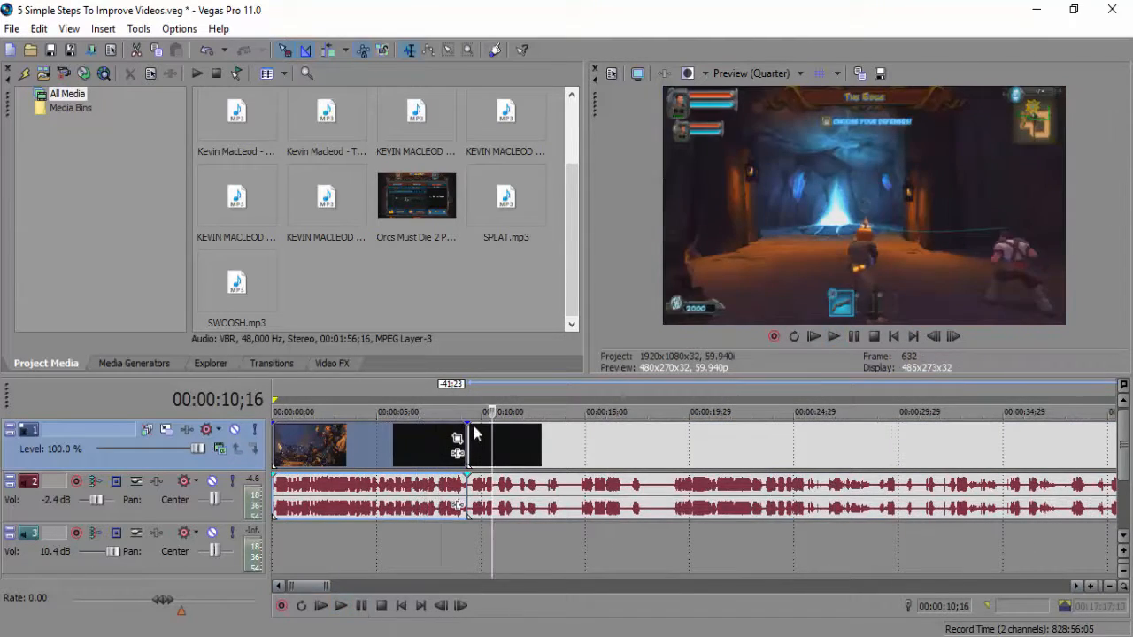
click(470, 445)
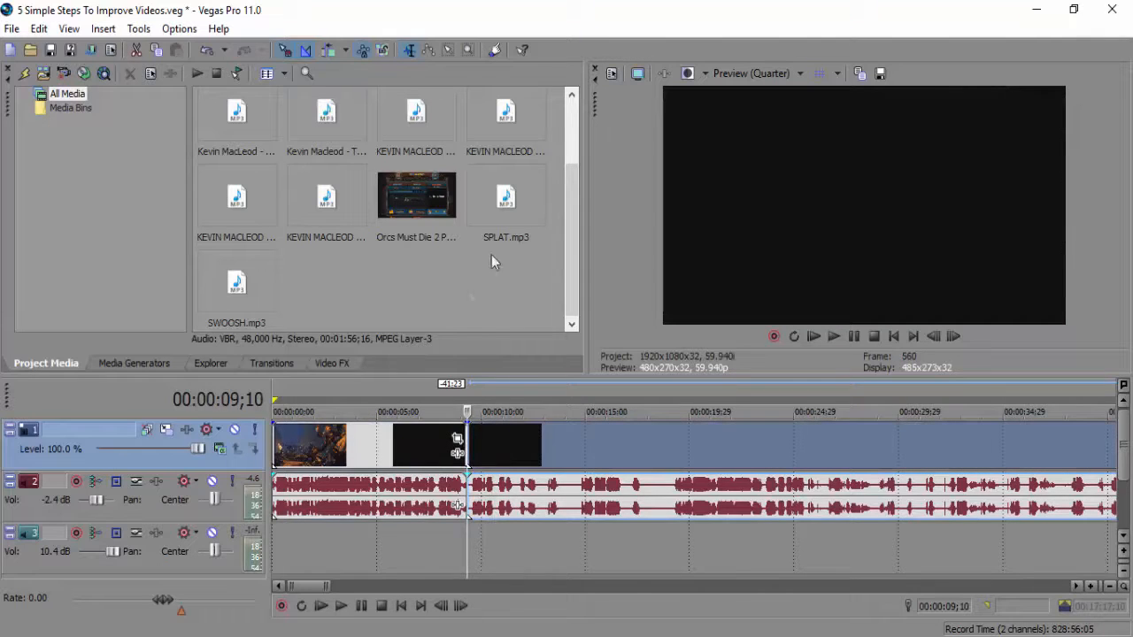
Step: Locate the SWOOSH.mp3 sound effect in the project media
drag(571, 238, 561, 251)
click(233, 290)
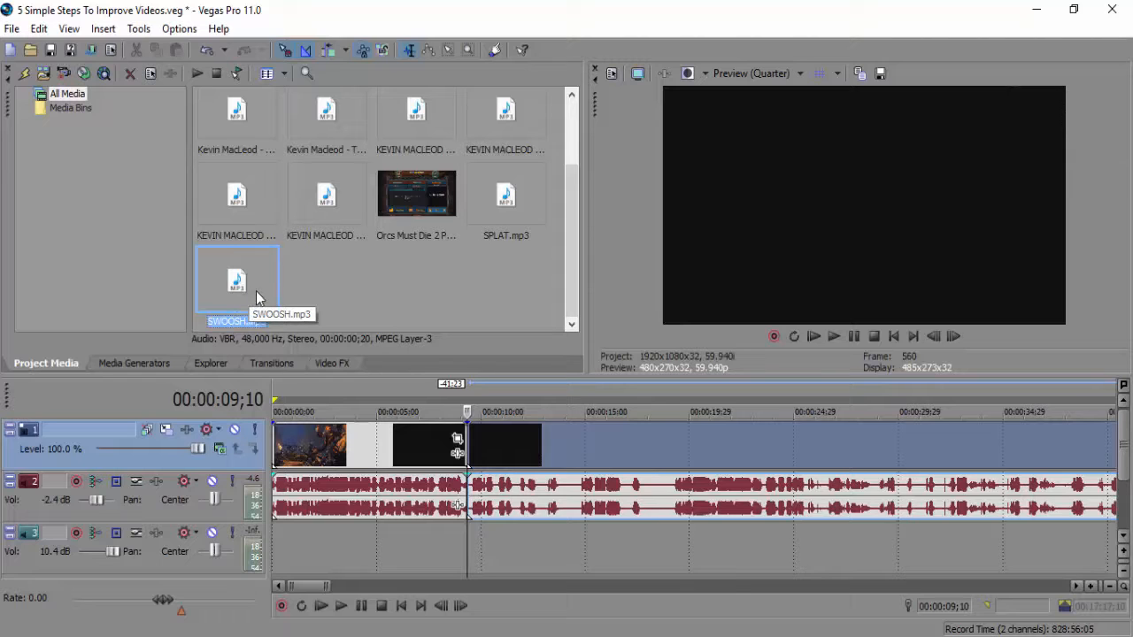
click(329, 300)
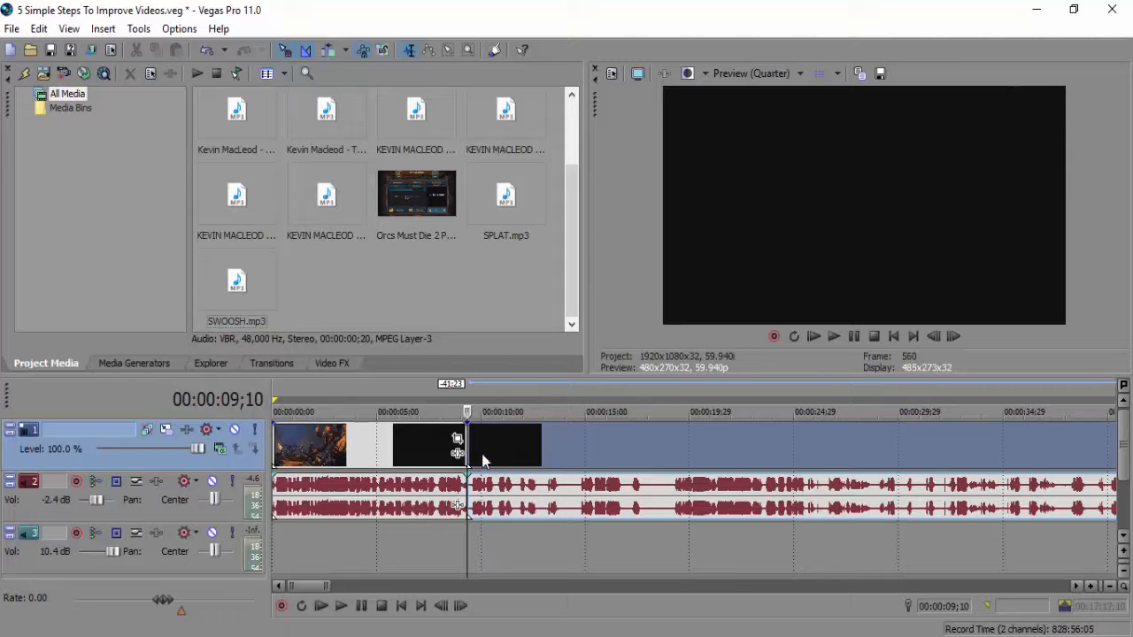
Step: Show the Slide transition presets and play the footage leading up to the cut between the two clips
click(275, 363)
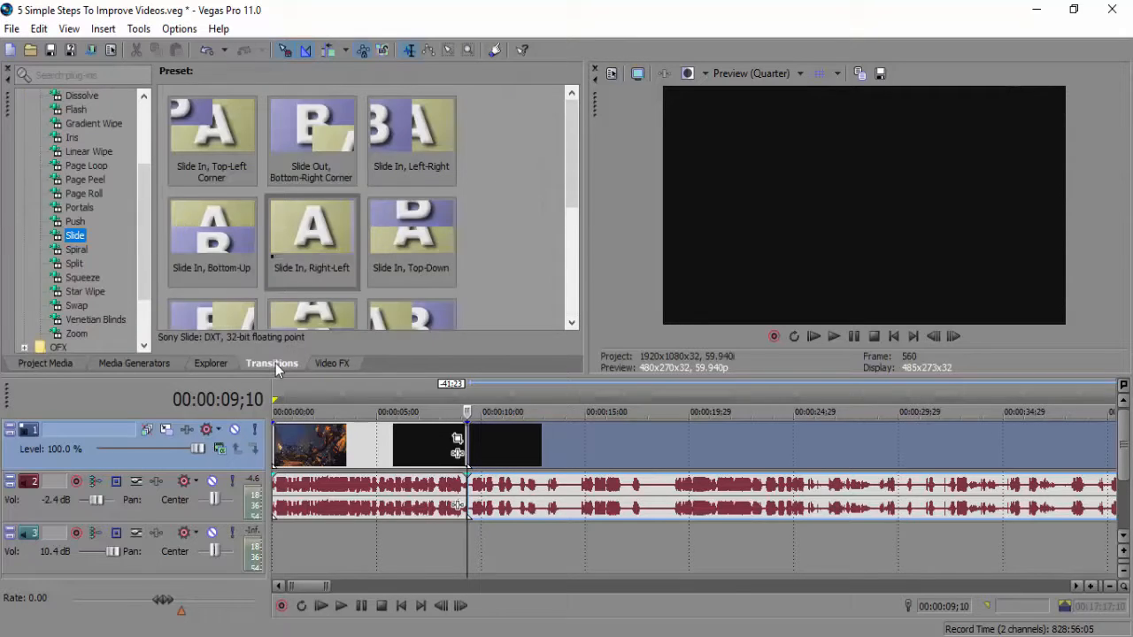
click(1092, 587)
click(1091, 587)
click(1091, 587)
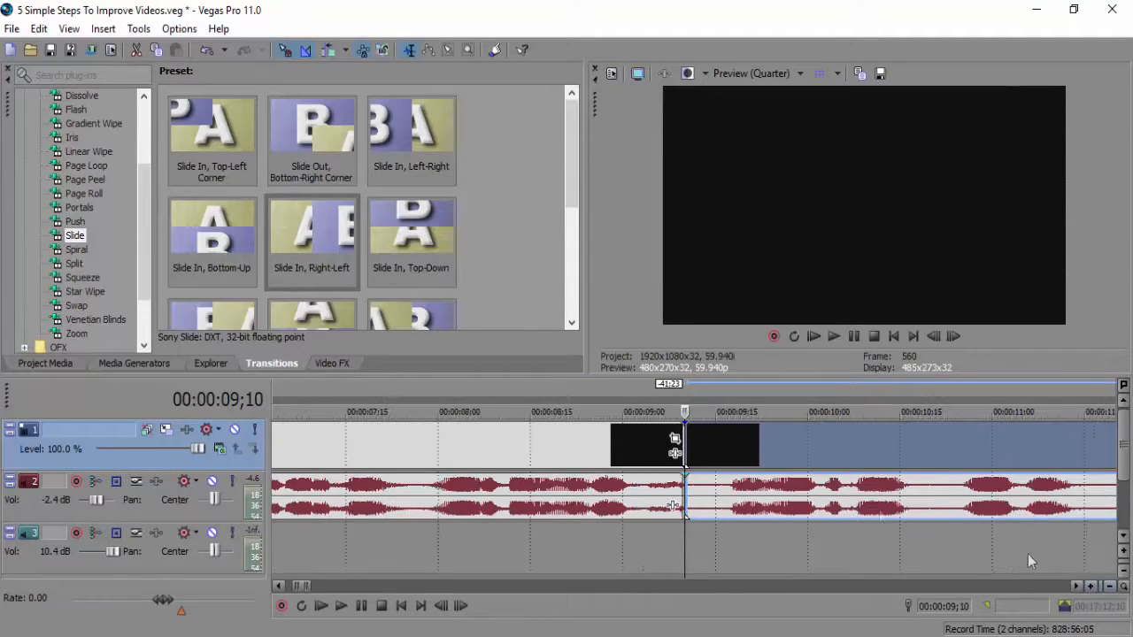
click(604, 442)
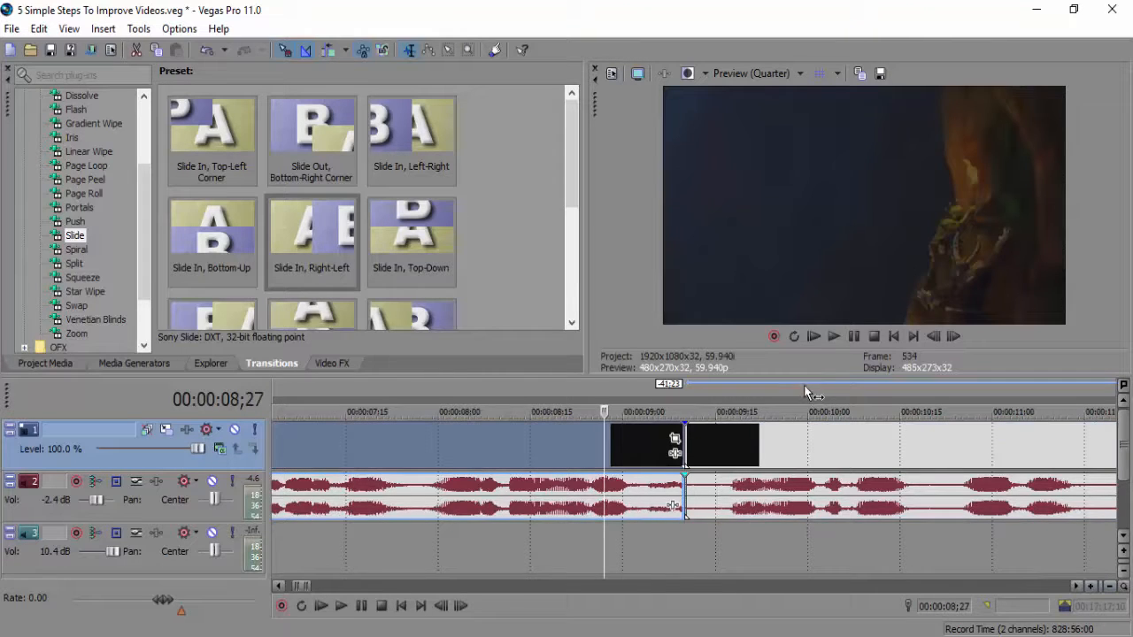
click(833, 337)
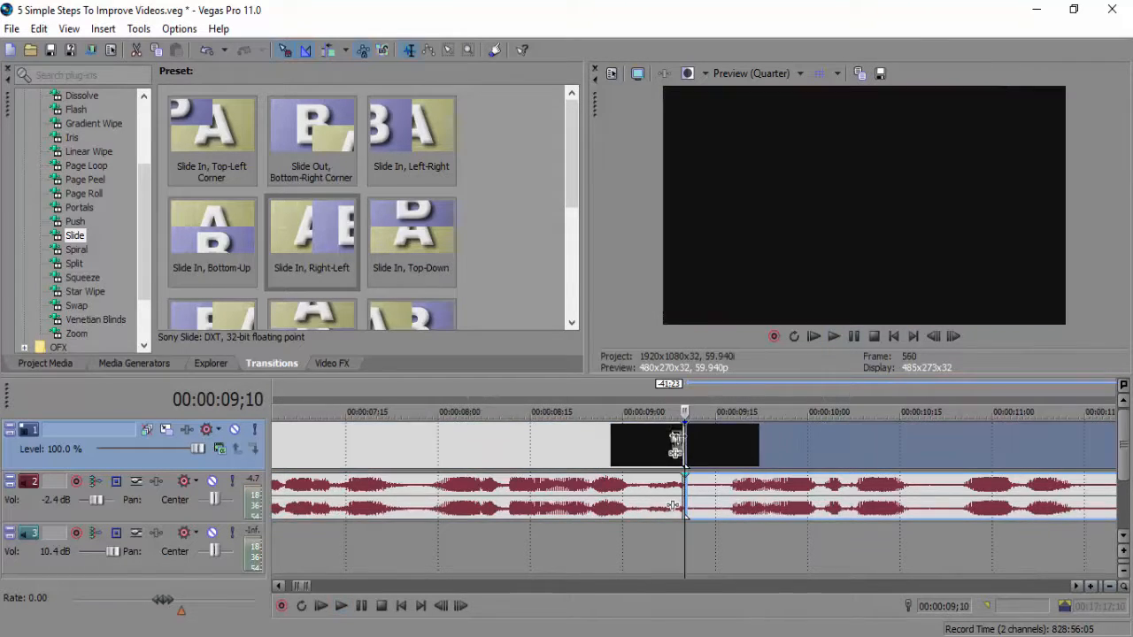
Step: Play the footage across the cut twice to examine the join between the two clips
click(550, 451)
click(833, 336)
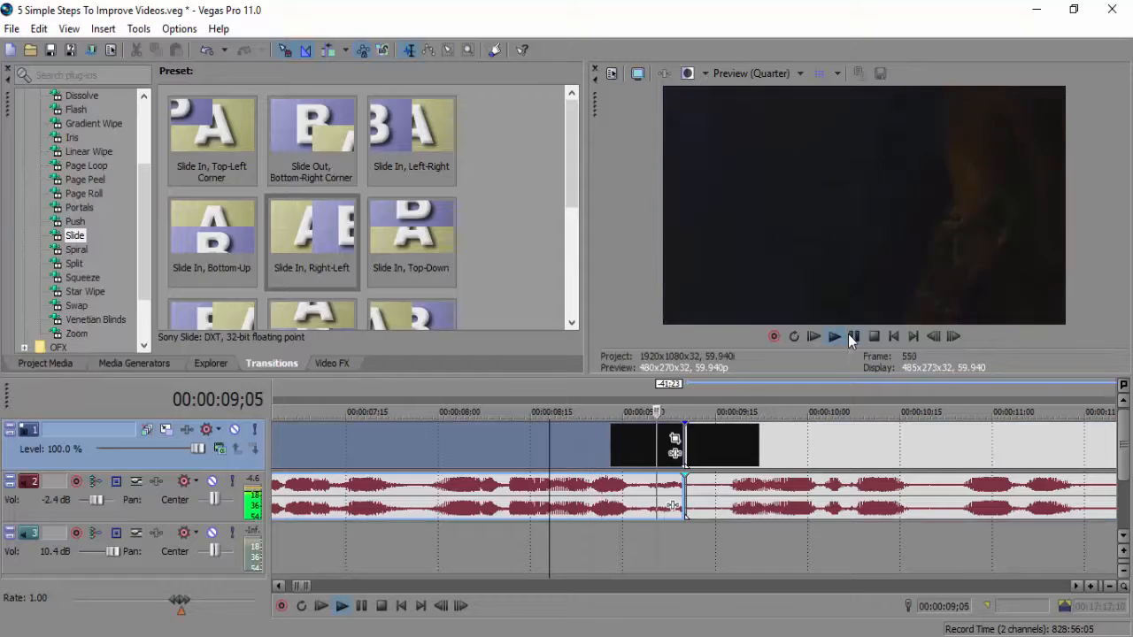
click(851, 337)
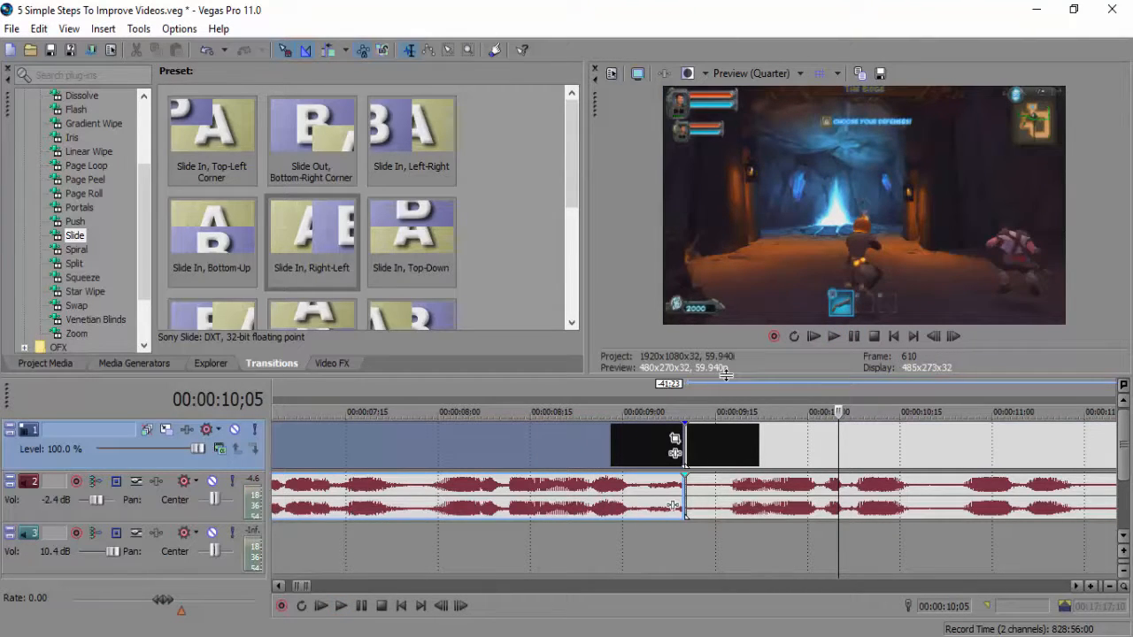
click(626, 438)
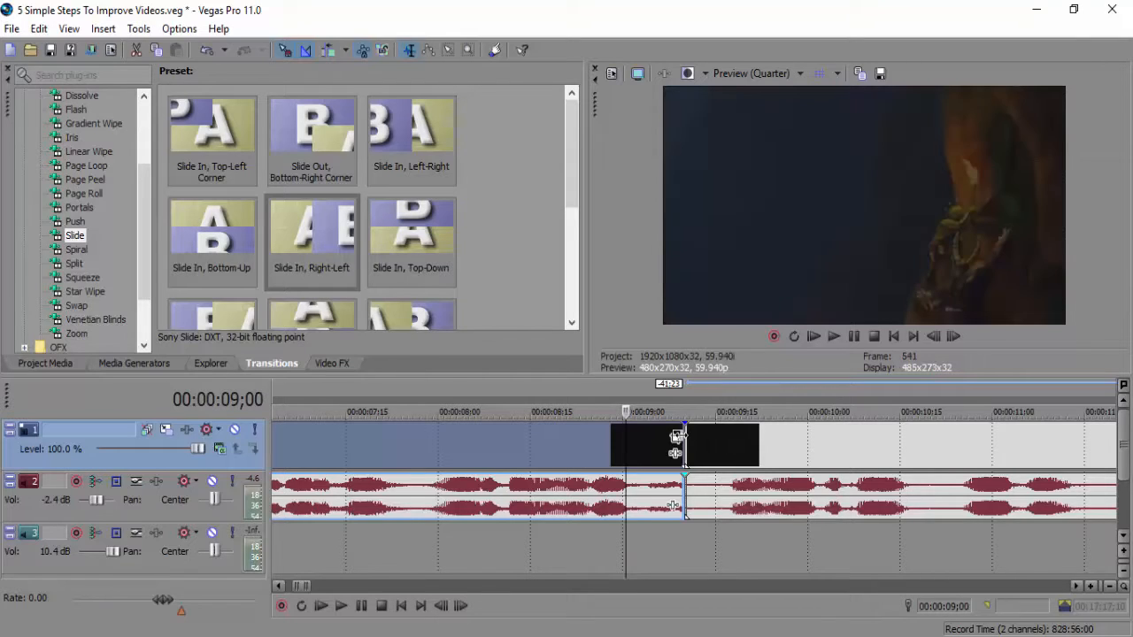
click(578, 442)
click(834, 336)
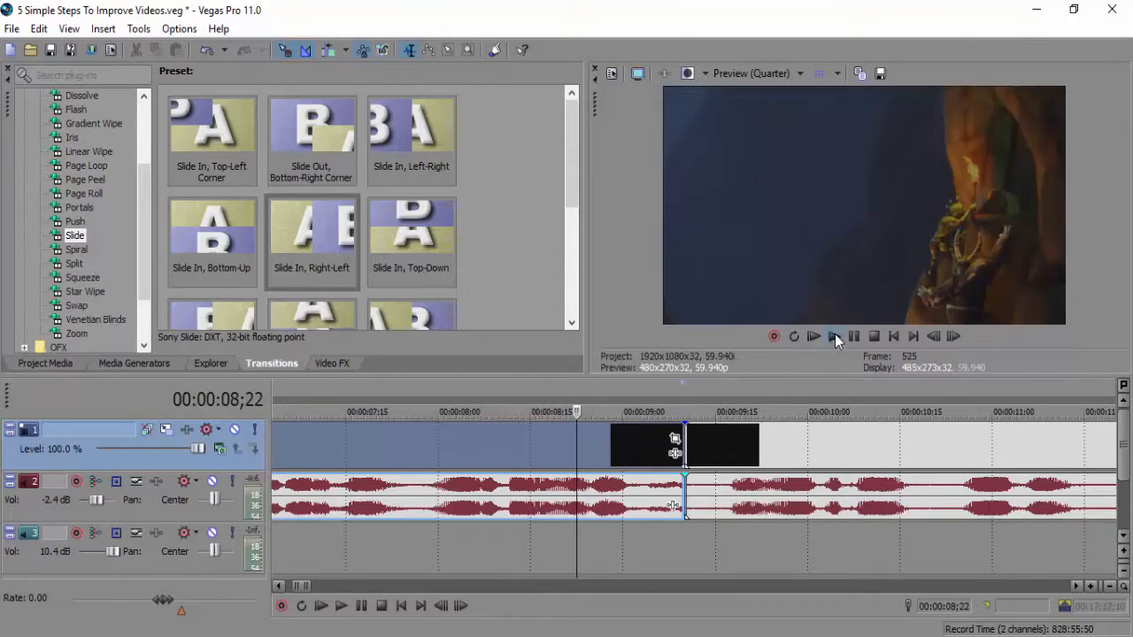
click(853, 337)
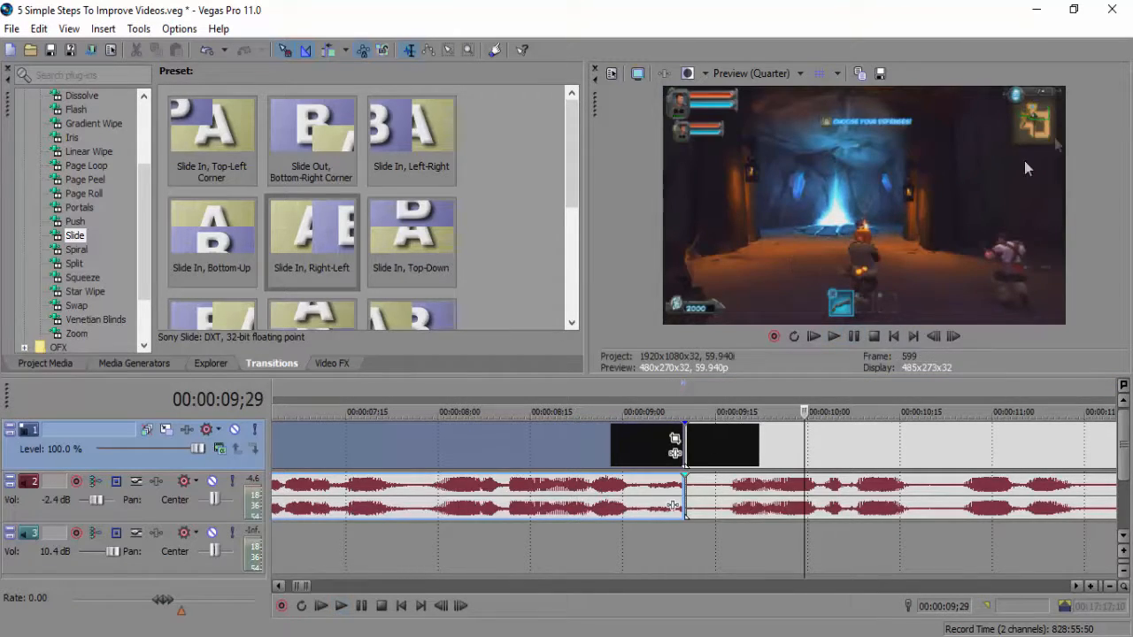
Step: Overlap the two clips at the cut with a 0:19 crossfade and play it back
drag(675, 443, 741, 445)
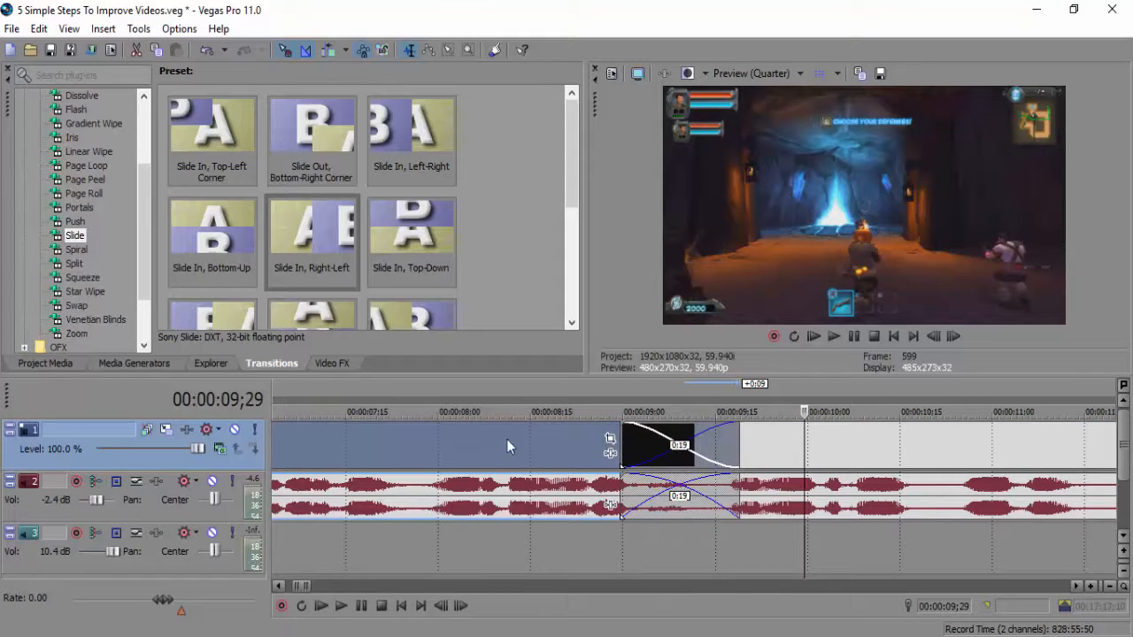
click(505, 446)
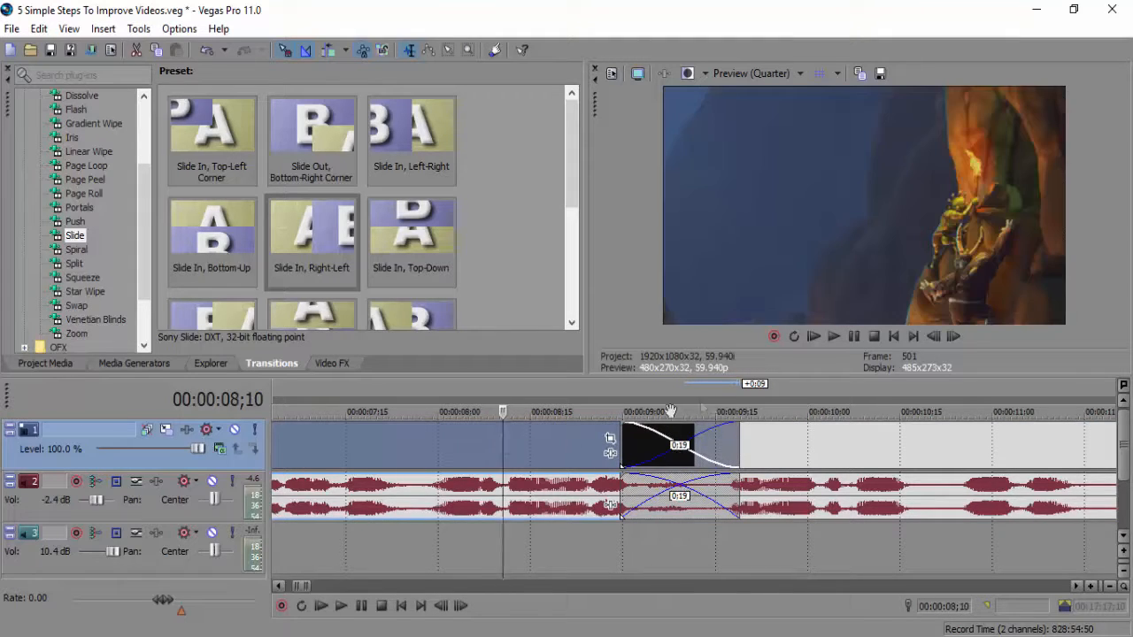
click(835, 337)
click(852, 338)
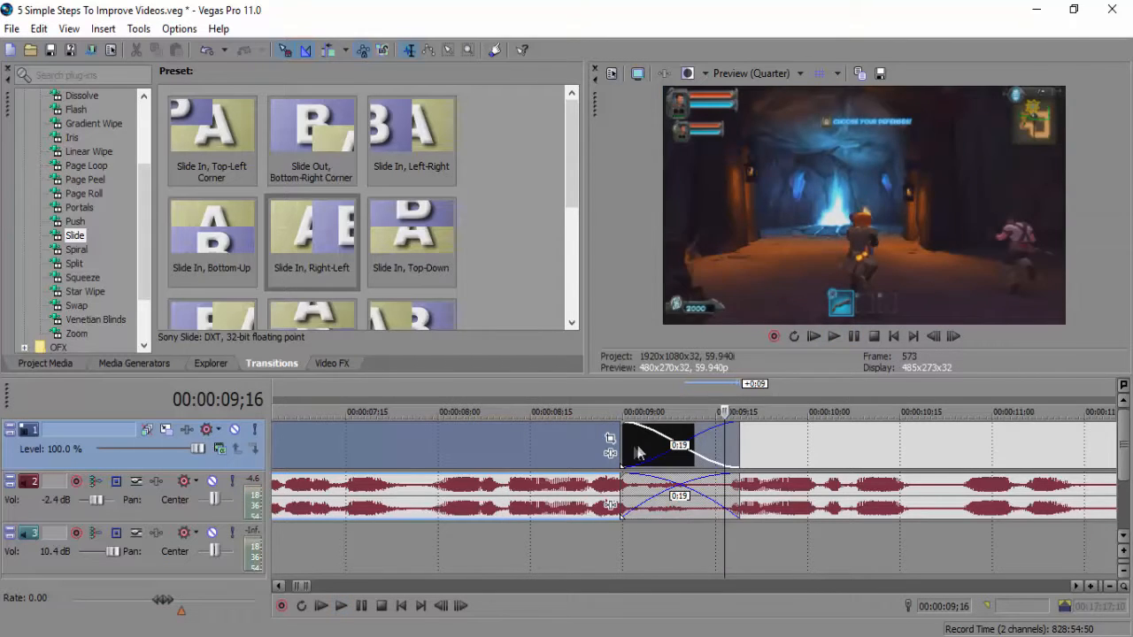
click(626, 450)
click(960, 337)
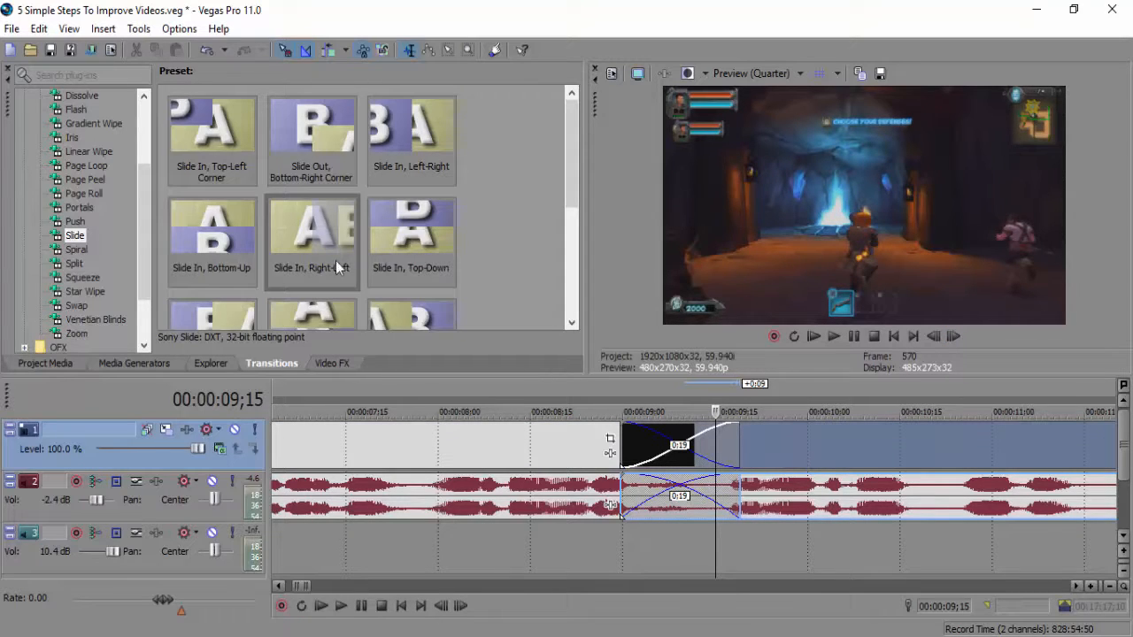
Step: Apply the Slide In, Left-Right transition to the overlap between the two video clips and check its start and end frames
drag(413, 130, 655, 451)
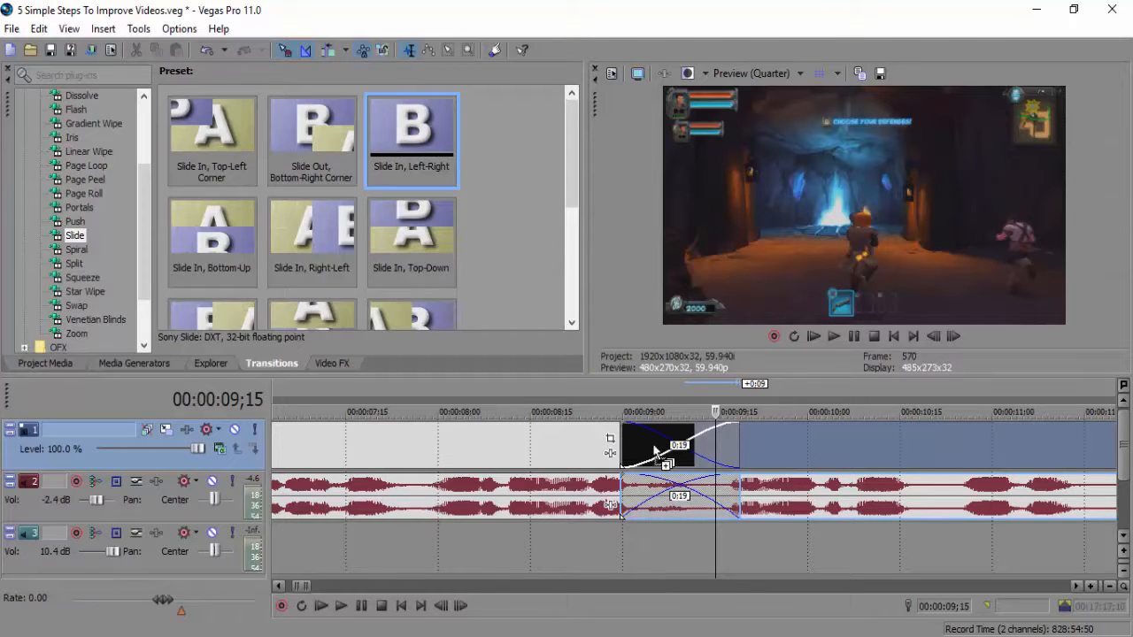
click(622, 440)
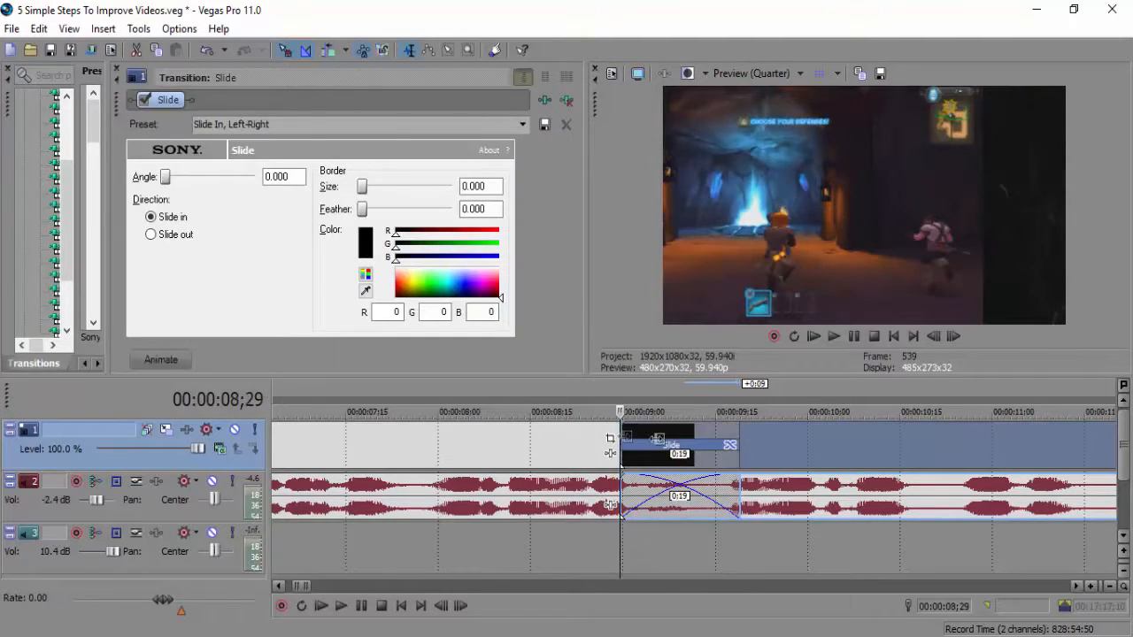
click(959, 340)
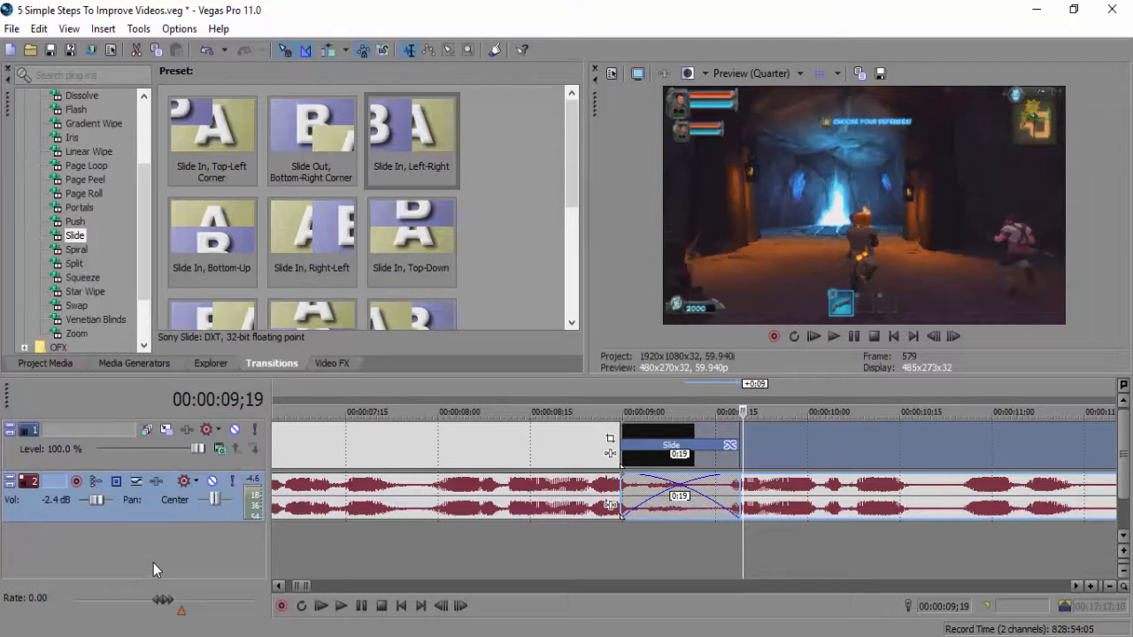
Step: Insert a new audio track and place SWOOSH.mp3 on it beneath the Slide transition
right_click(162, 546)
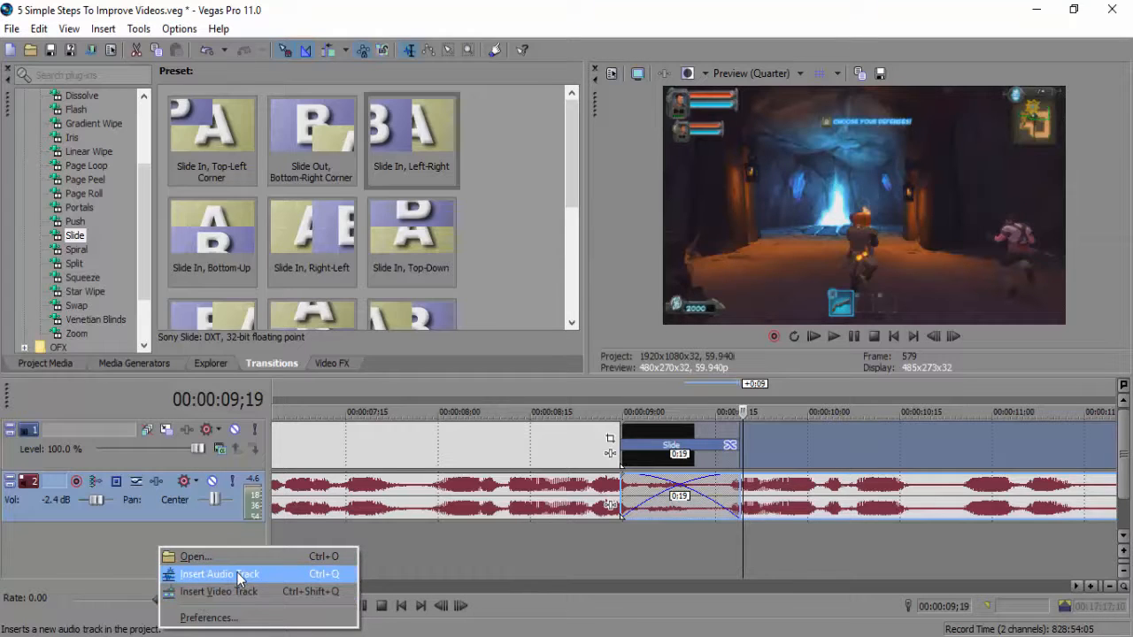
click(237, 579)
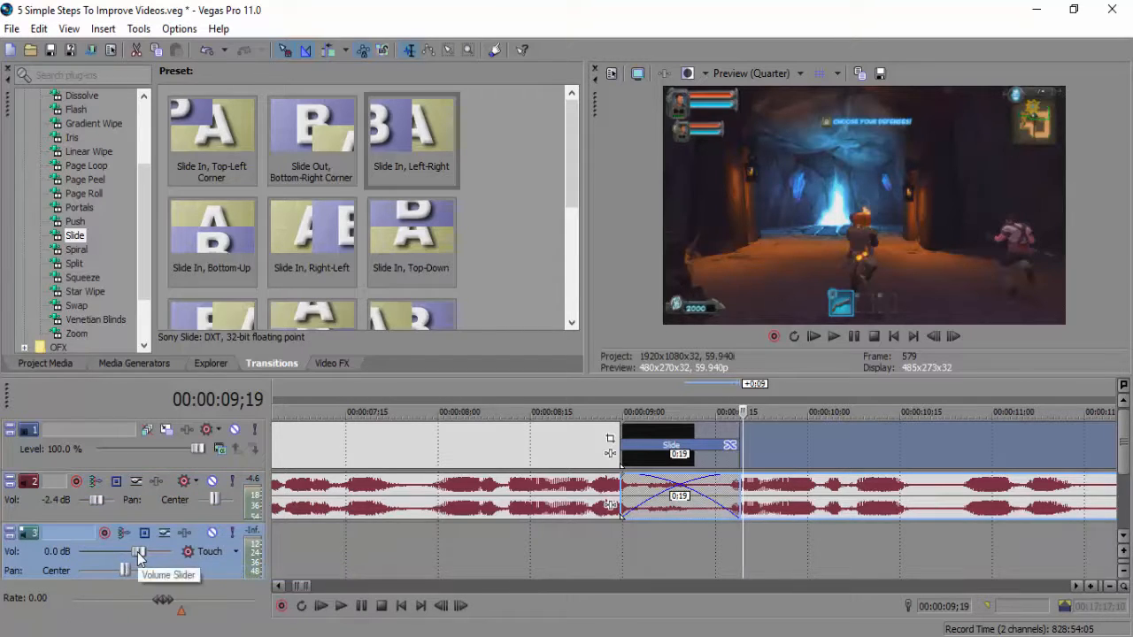
click(62, 362)
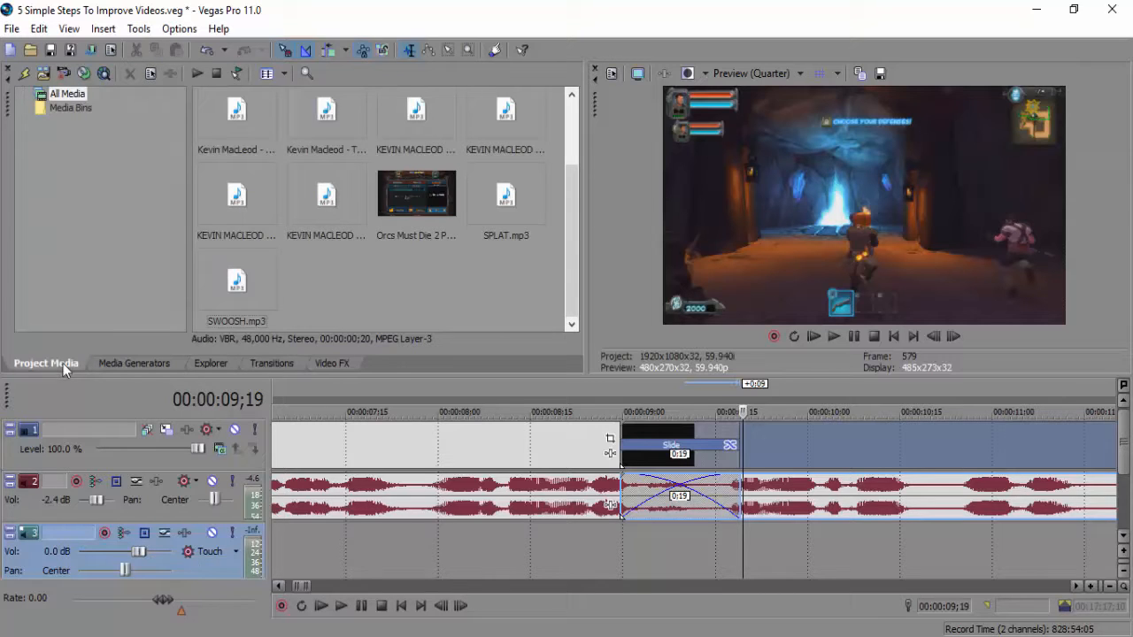
click(238, 280)
drag(226, 284, 657, 544)
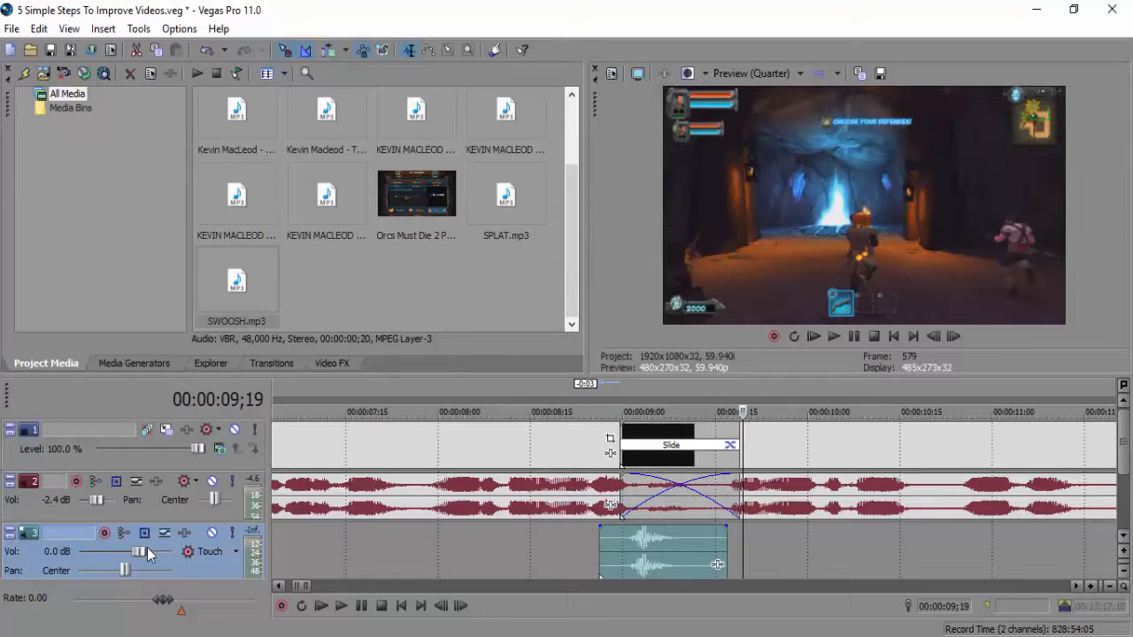
Step: Set the swoosh track's volume to 1.7 dB and play the transition twice with the sound
drag(143, 549, 164, 551)
click(541, 550)
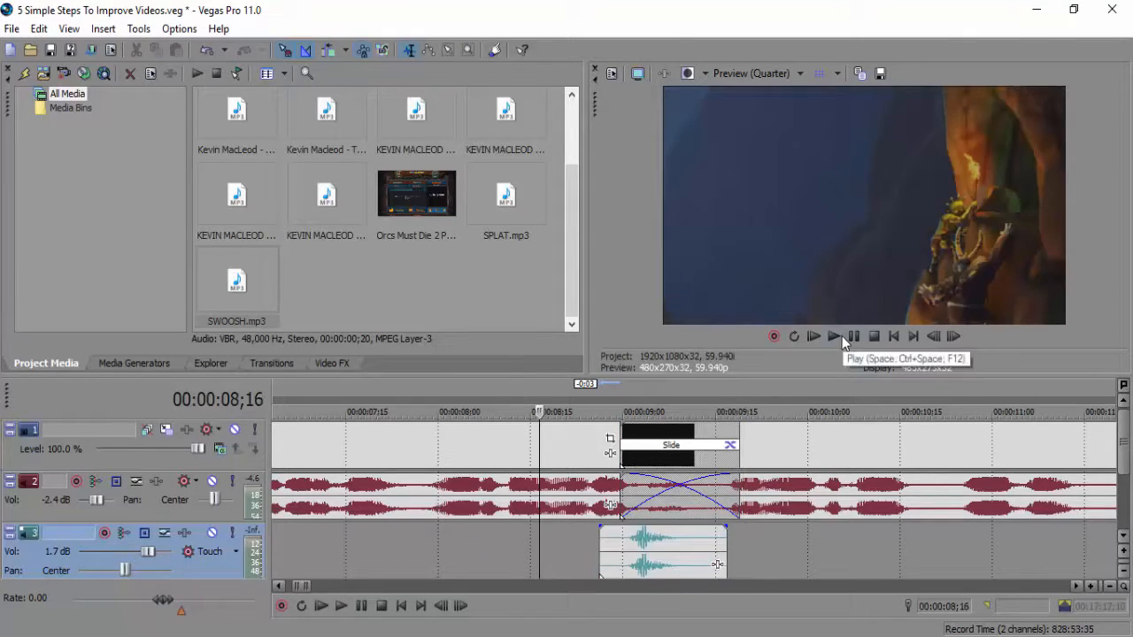
click(835, 337)
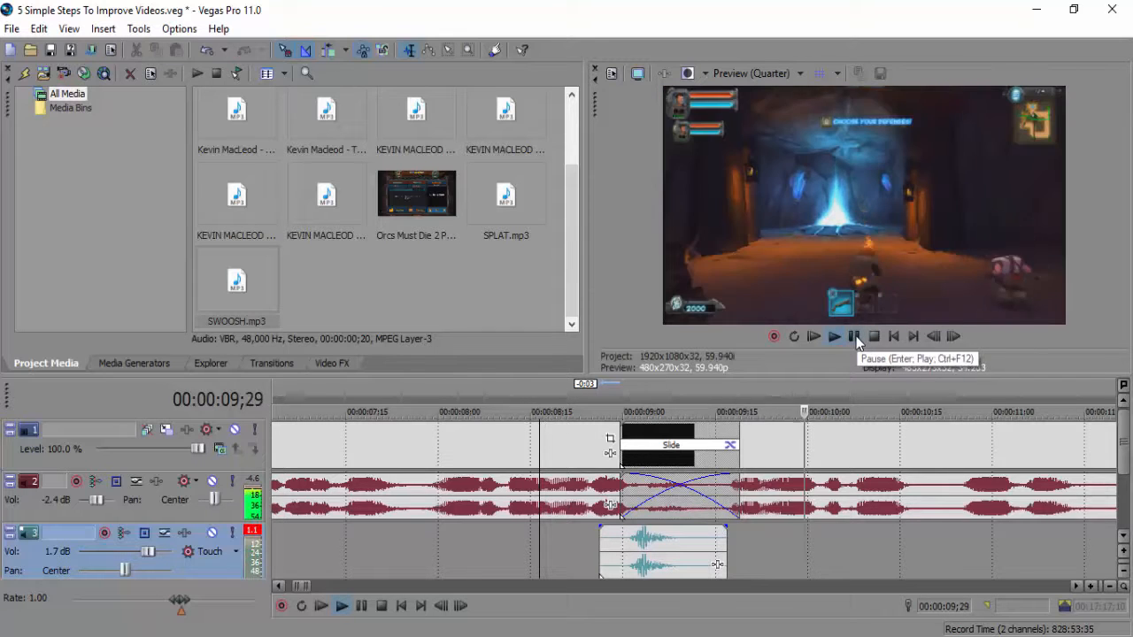
click(854, 337)
click(522, 542)
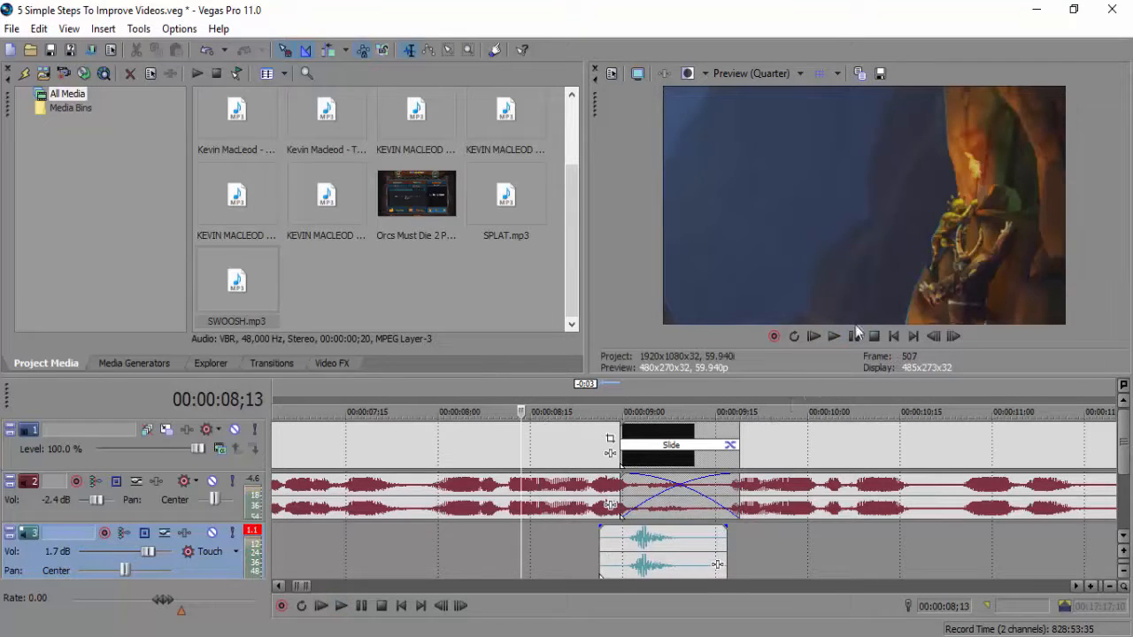
click(852, 336)
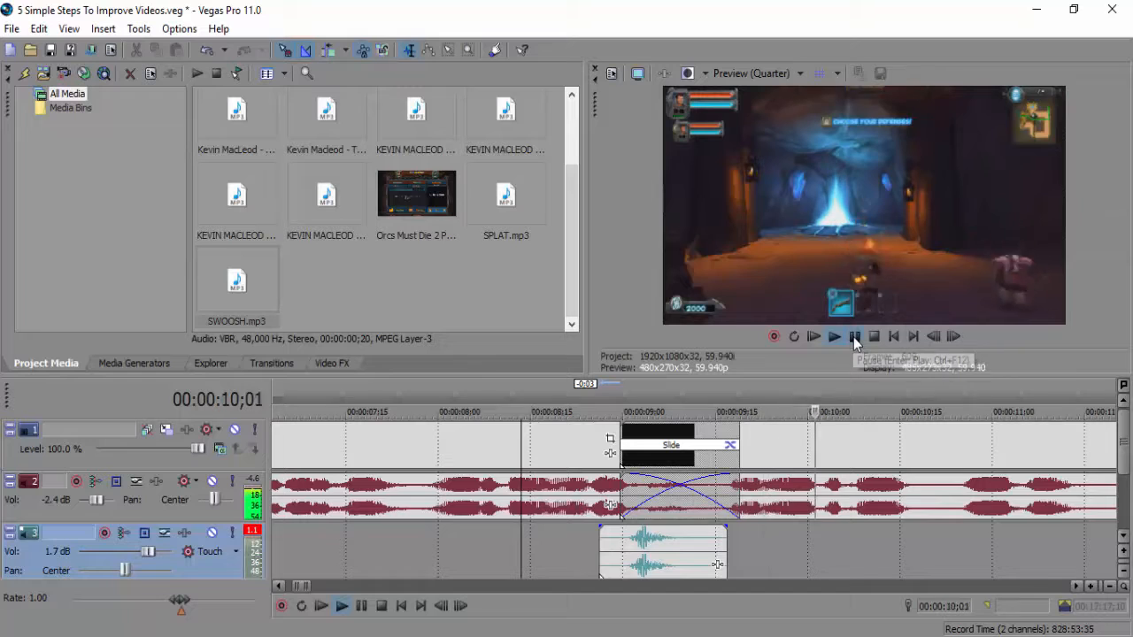
click(854, 337)
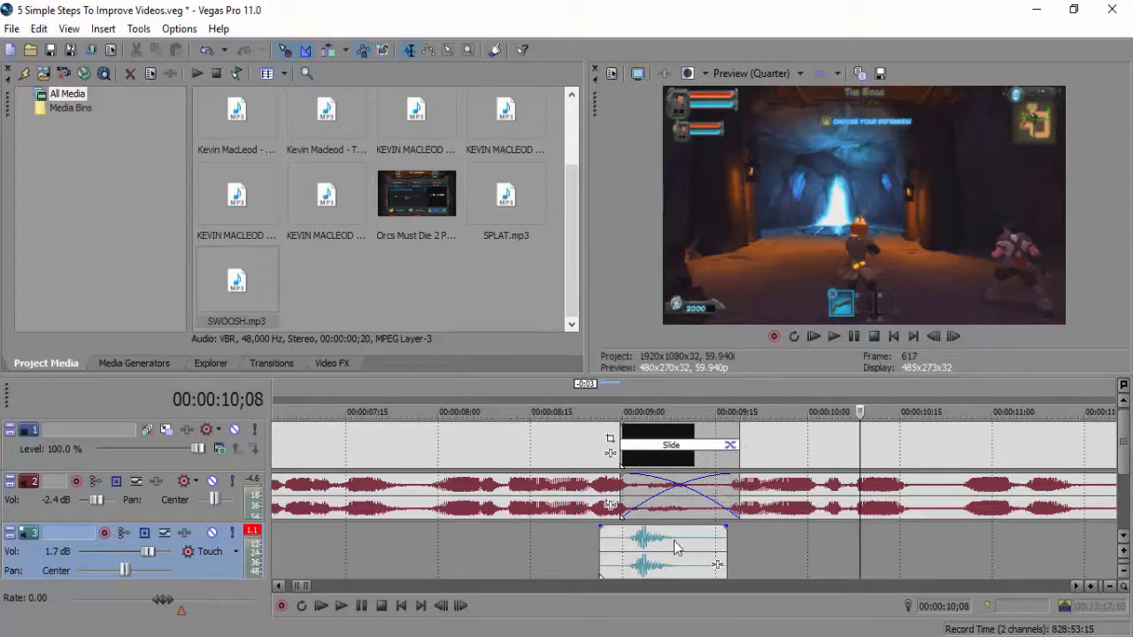
Step: Play the transition again and shift the swoosh event very slightly earlier on its track
click(638, 548)
click(632, 547)
click(531, 539)
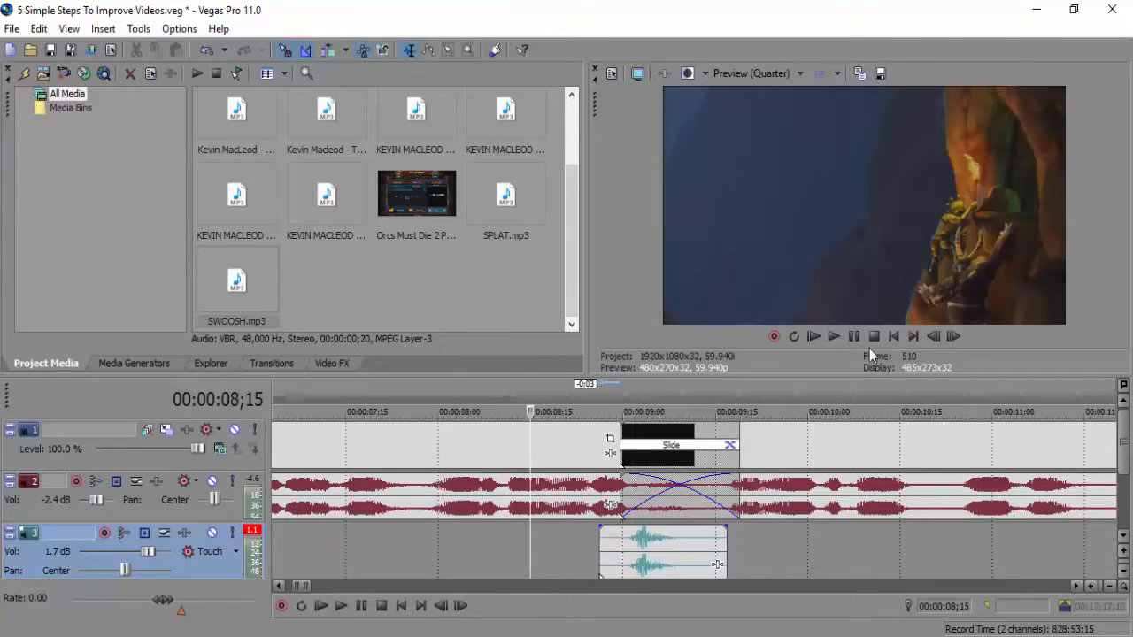
click(834, 336)
click(853, 336)
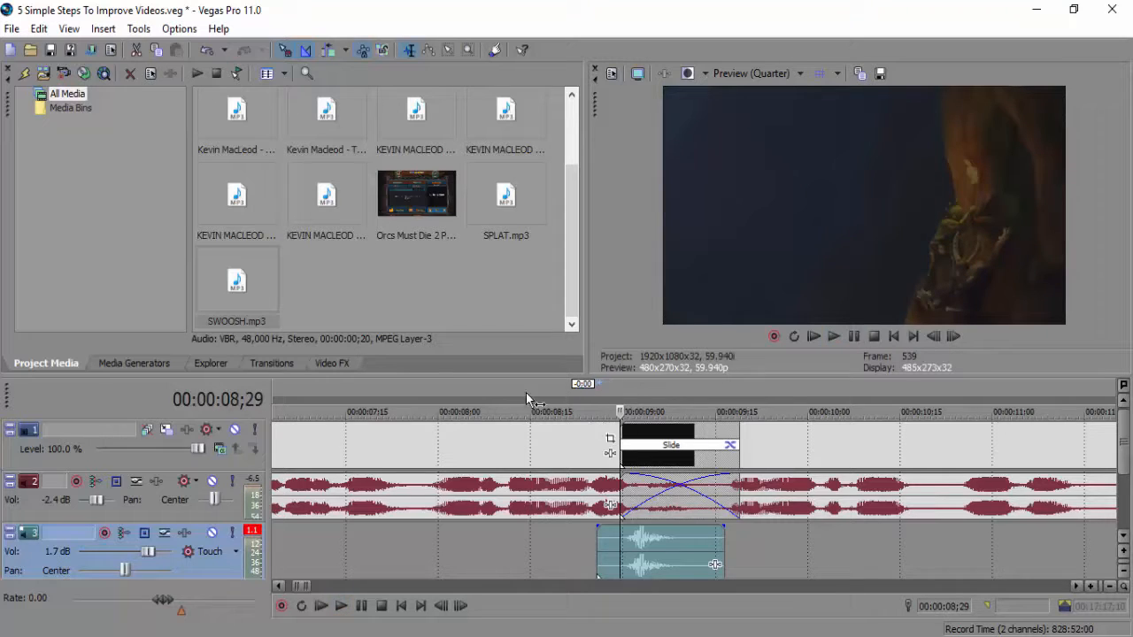
Step: Make the timeline area taller and look through the project's music files, including Hidden Agenda, Investigations, Movement Proposition and The Builder
drag(442, 376, 457, 298)
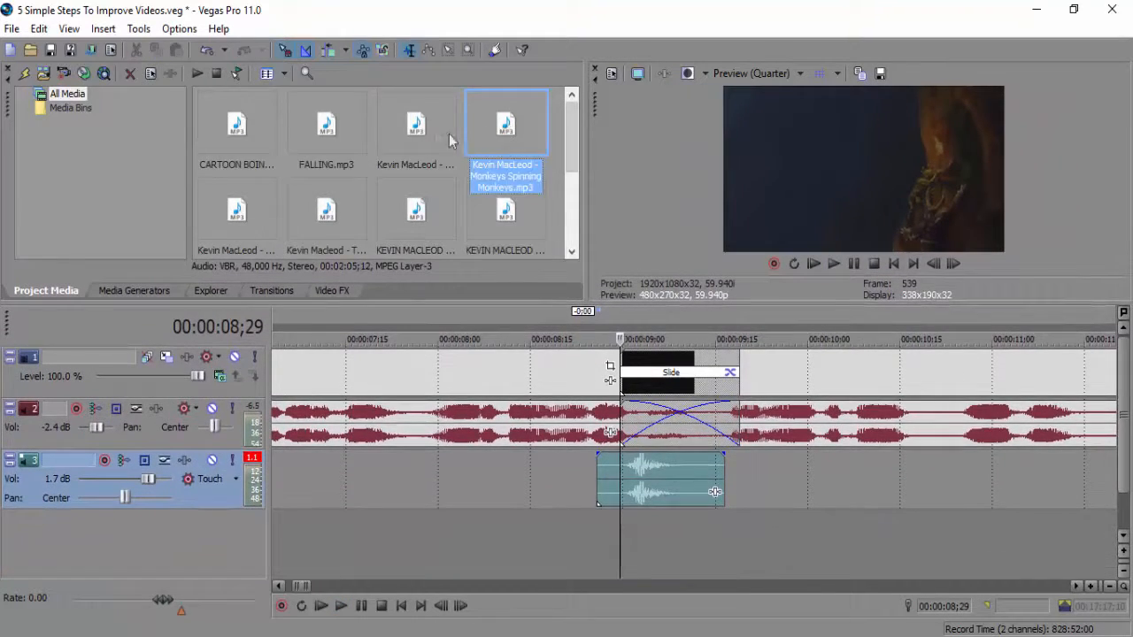
click(542, 142)
drag(569, 168, 573, 197)
click(333, 148)
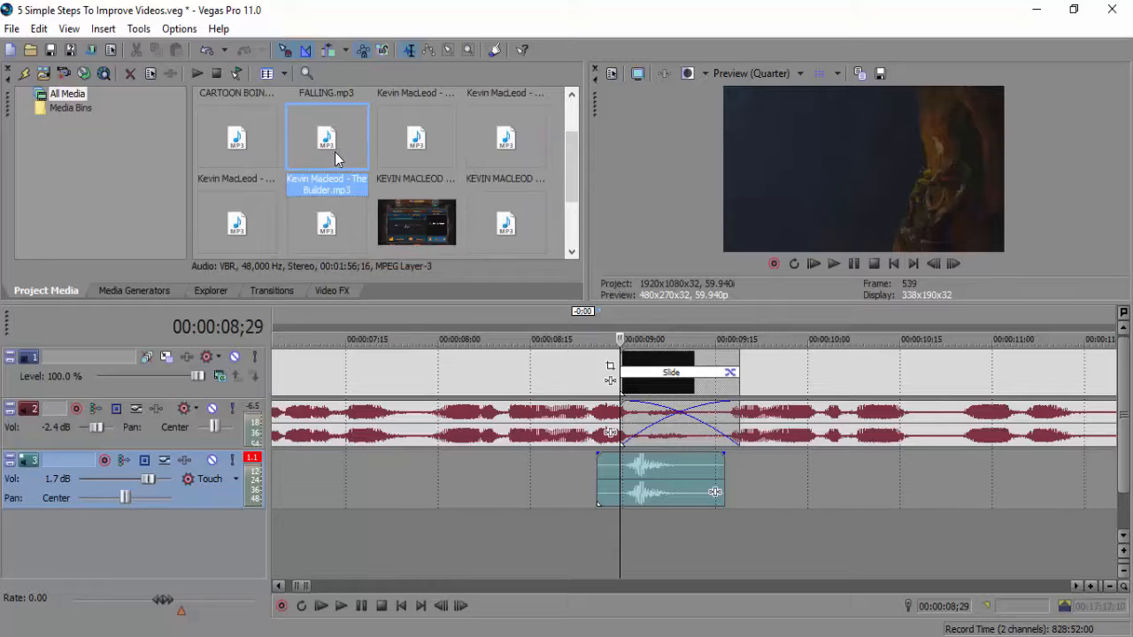
click(411, 163)
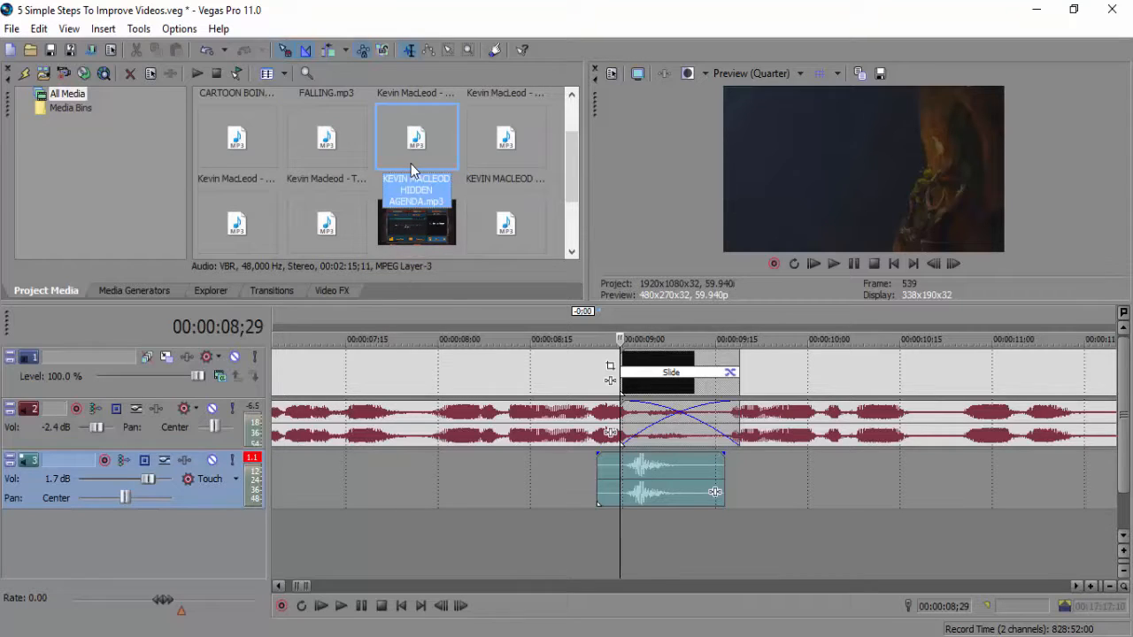
click(507, 138)
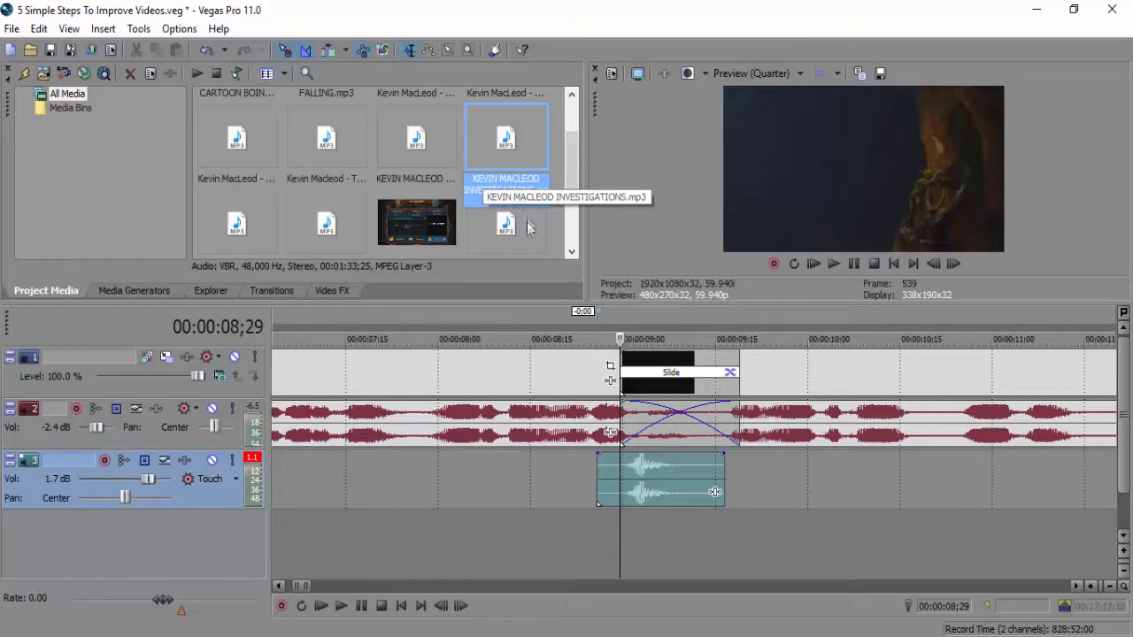
click(412, 154)
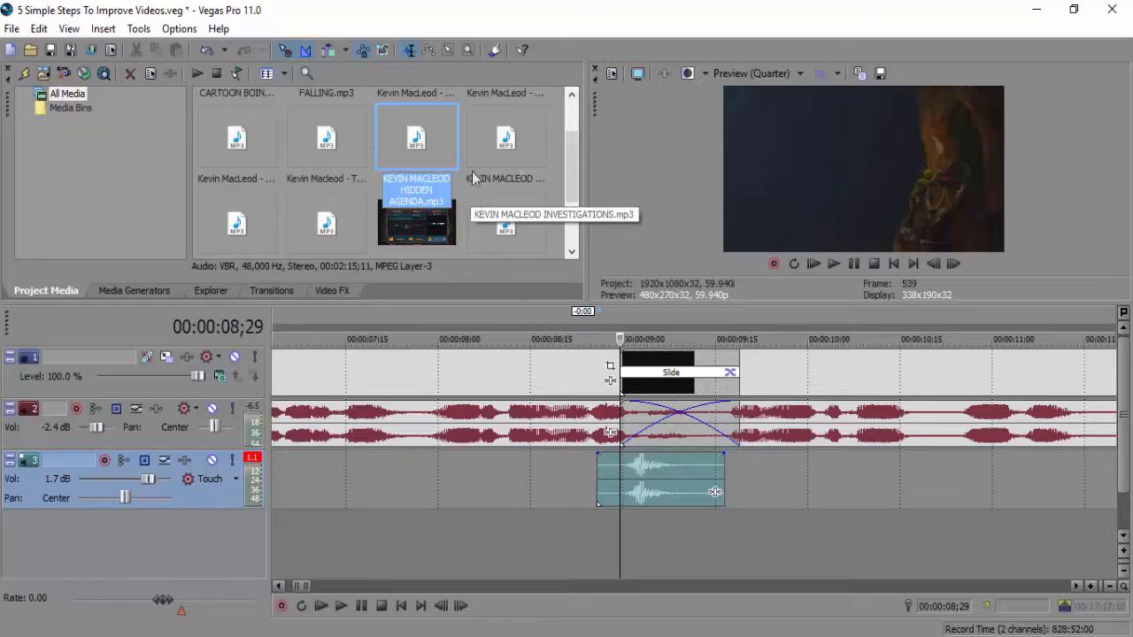
click(522, 146)
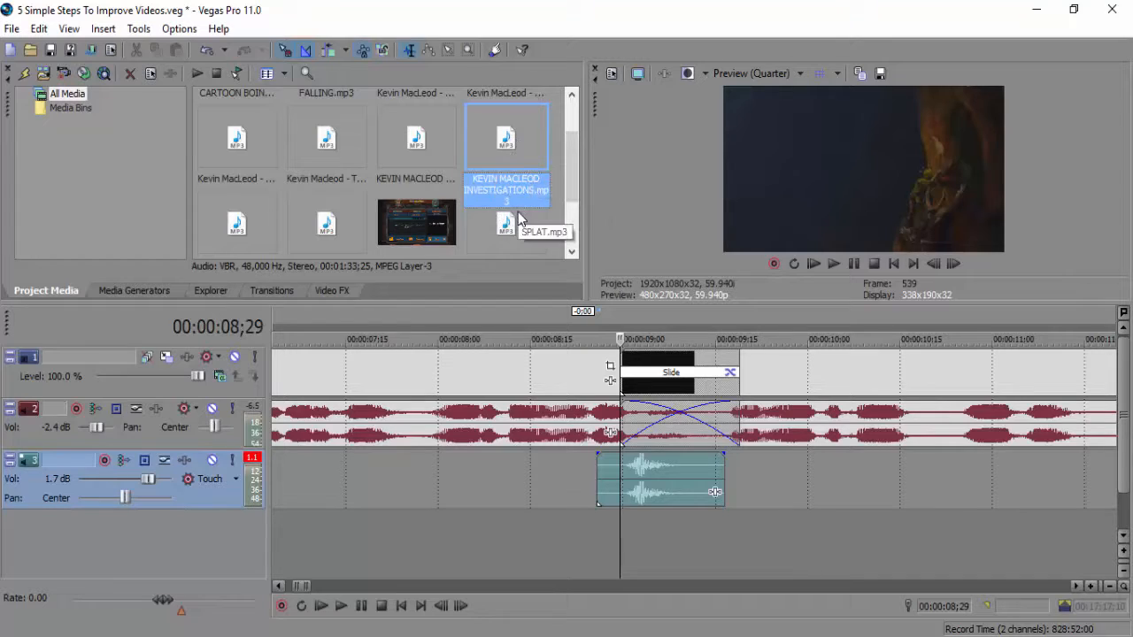
click(298, 163)
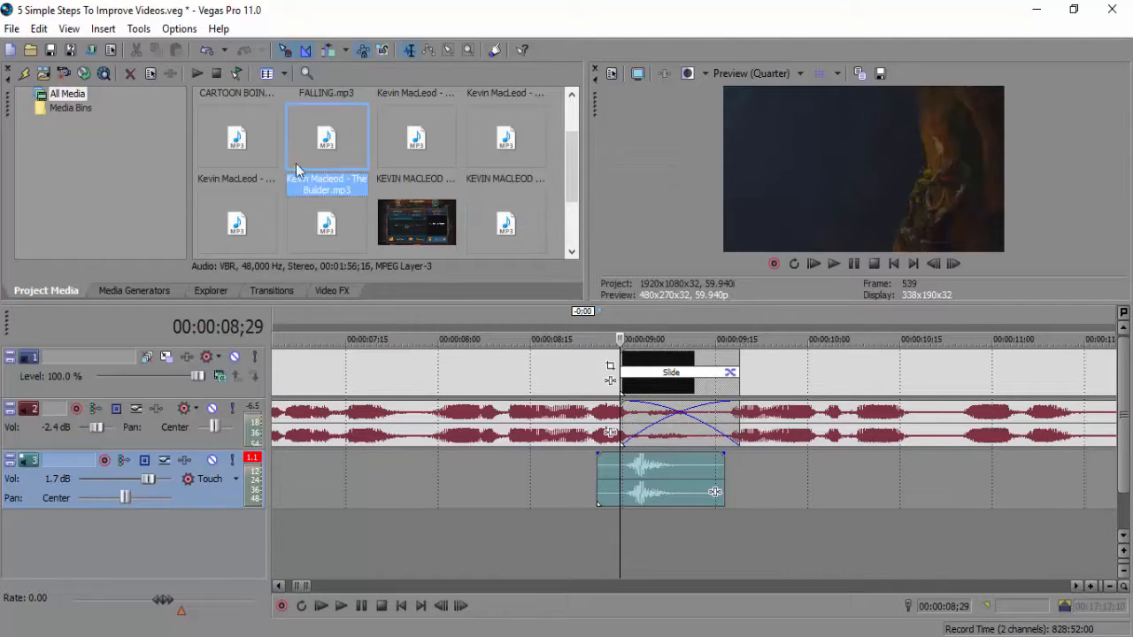
click(253, 184)
click(293, 237)
click(333, 151)
click(412, 156)
drag(570, 156, 570, 179)
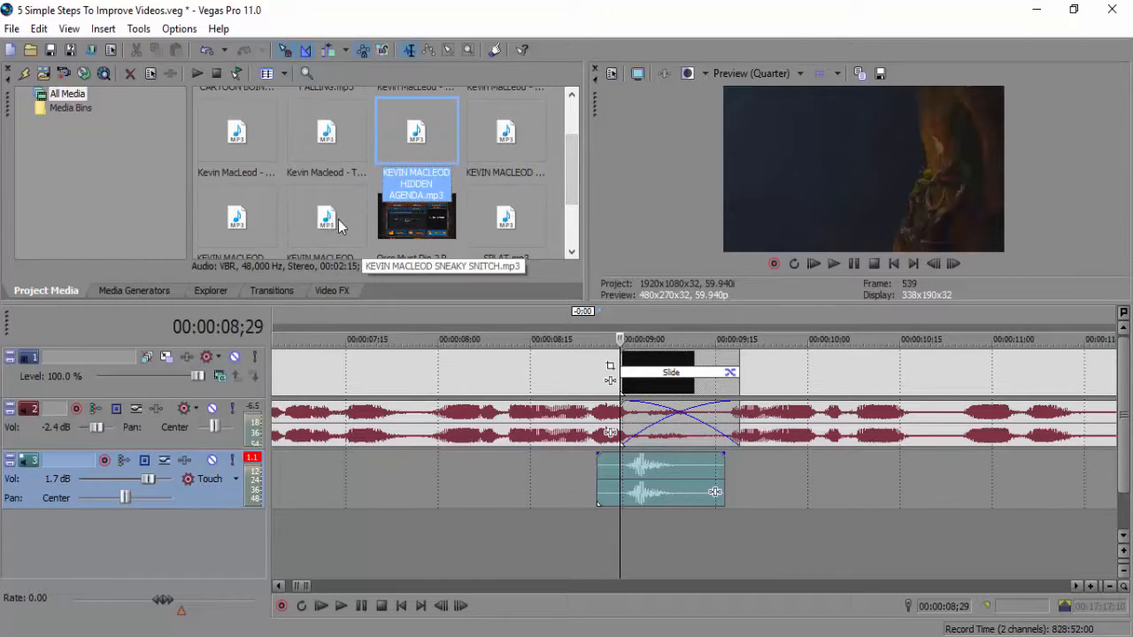
scroll(496, 129, up, 1)
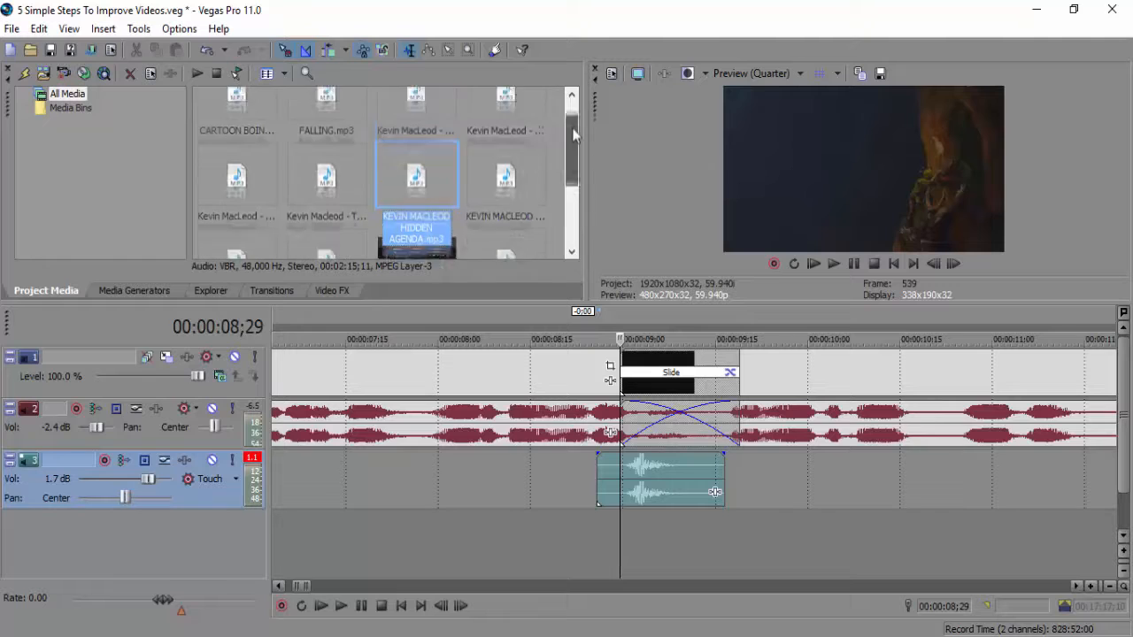
click(496, 128)
click(488, 202)
scroll(496, 188, down, 1)
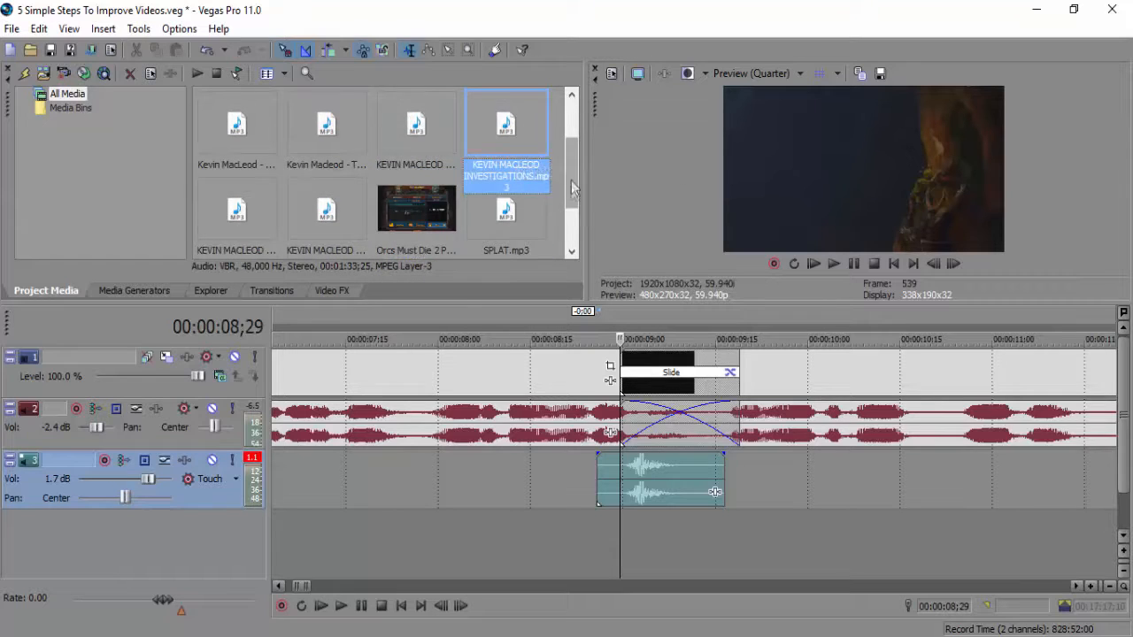
drag(571, 179, 566, 200)
click(306, 154)
click(264, 159)
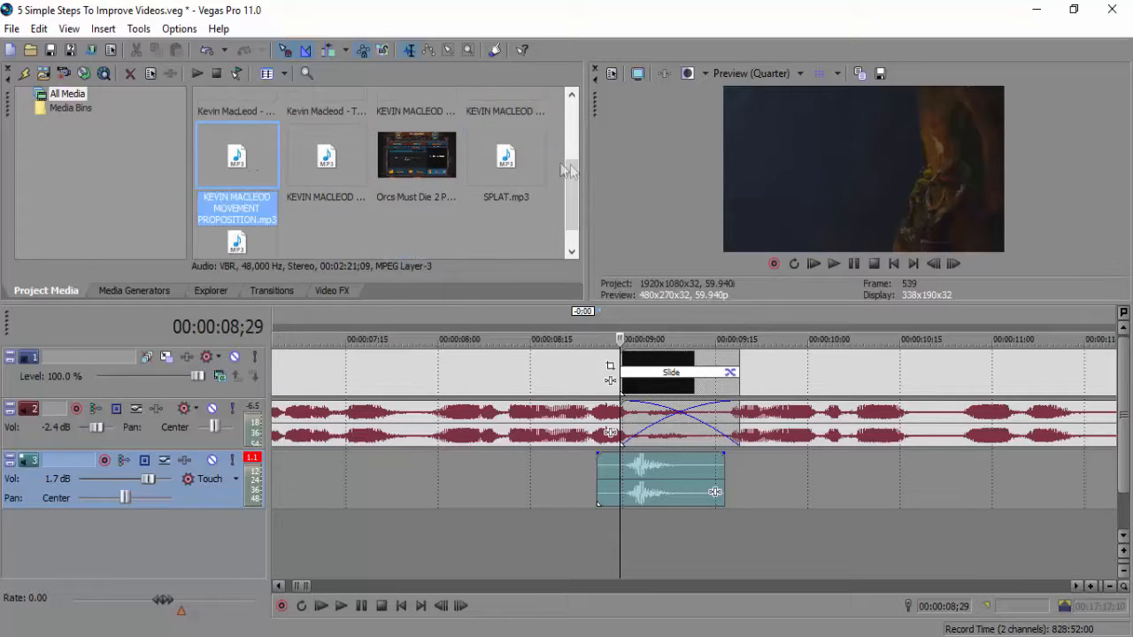
scroll(567, 173, up, 1)
click(322, 158)
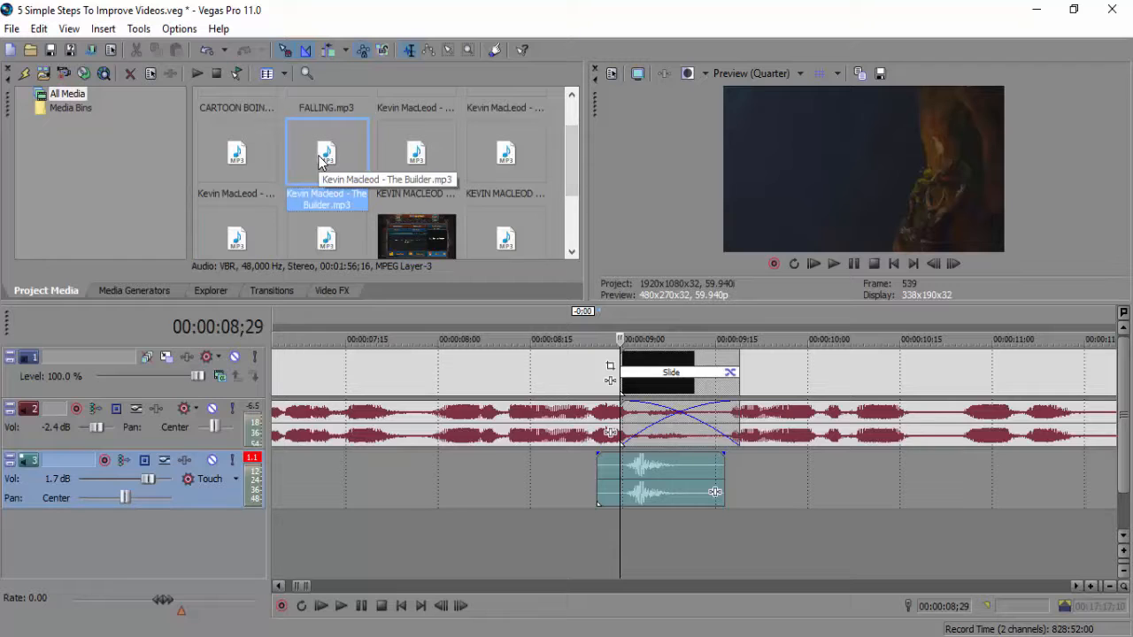
Step: Play the gameplay that follows the Slide transition, from about 10 to 19 seconds
click(863, 357)
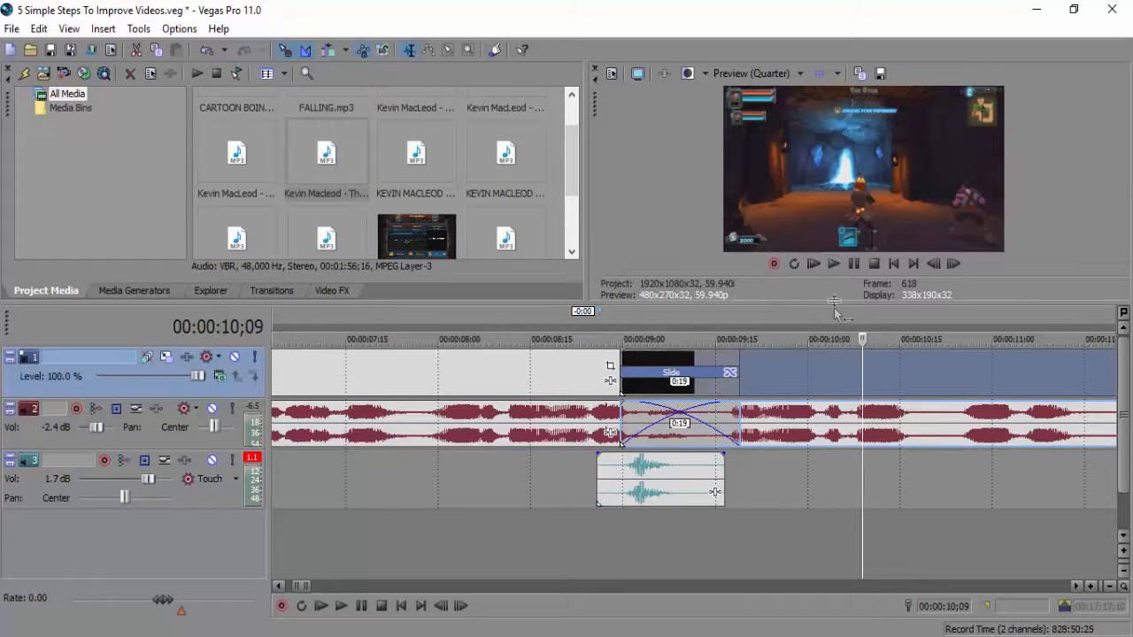
click(833, 264)
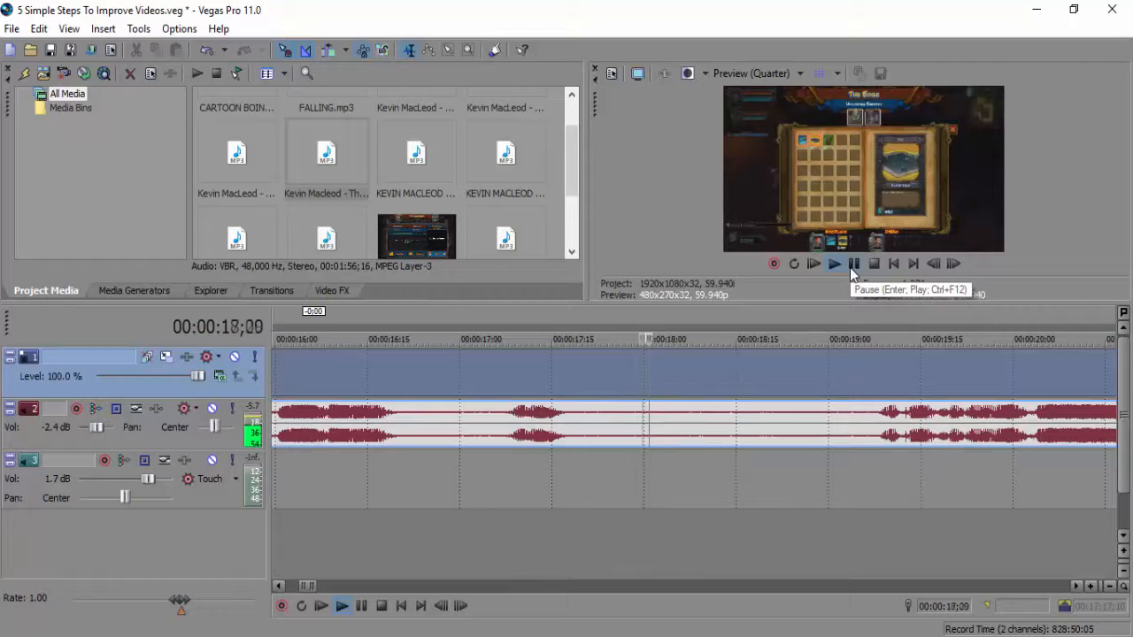
click(850, 267)
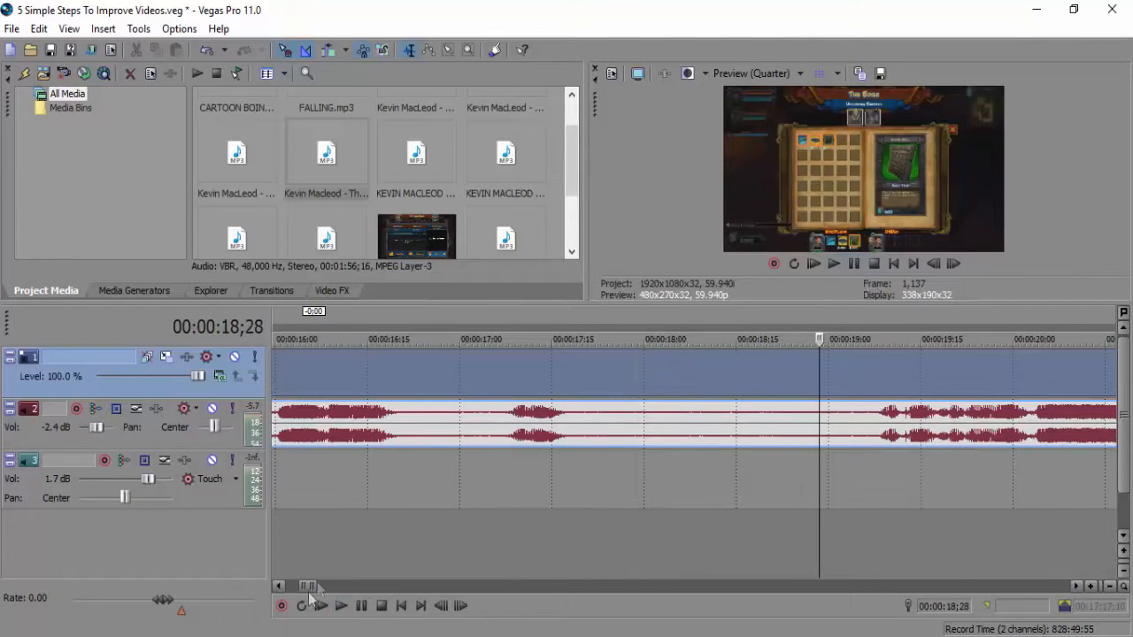
Step: Place Kevin Macleod - The Builder.mp3 on a new audio track, starting at the beginning of the Slide transition
drag(303, 587, 277, 586)
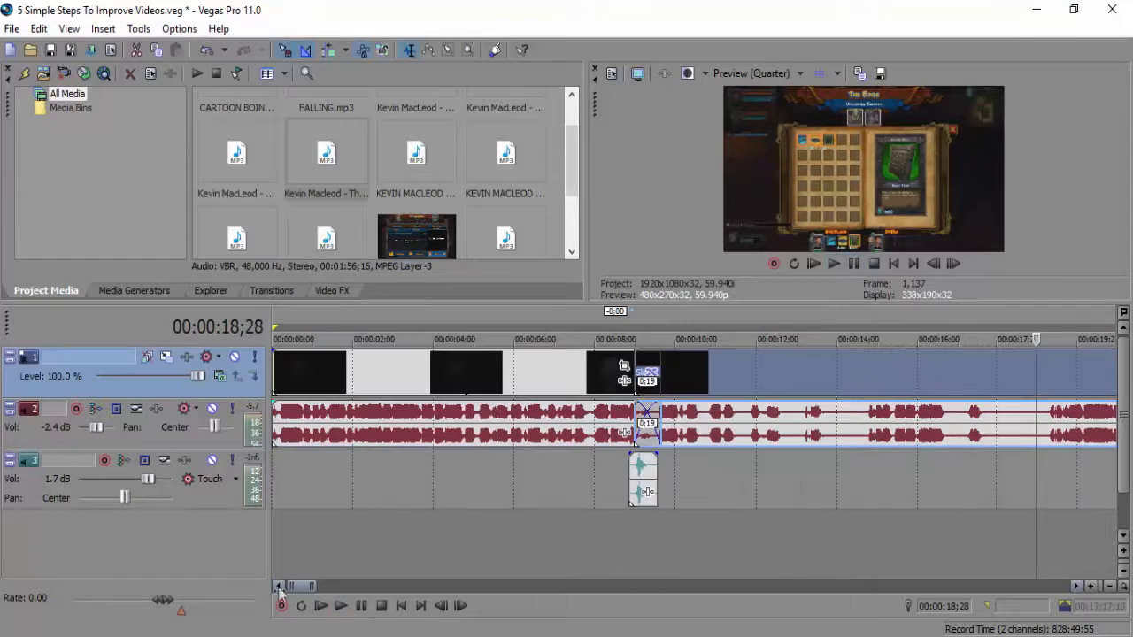
click(345, 165)
drag(458, 317, 645, 544)
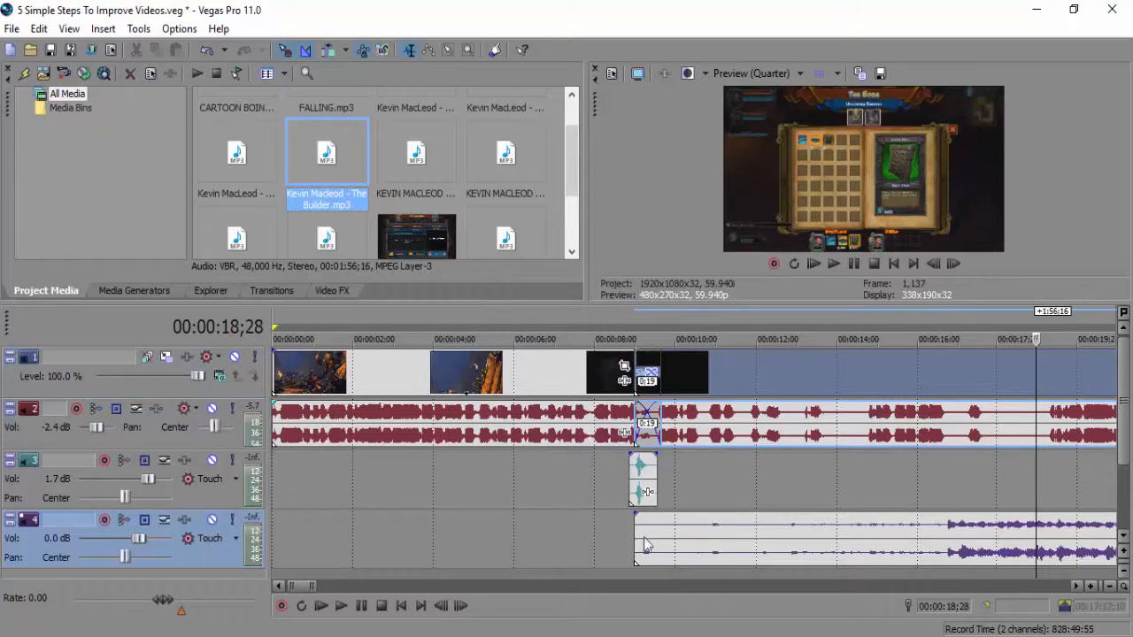
Step: Trim the quiet intro off the music event and align its louder part with the start of the Slide transition
mouse_move(808, 542)
mouse_down()
mouse_move(671, 539)
mouse_move(804, 538)
mouse_up()
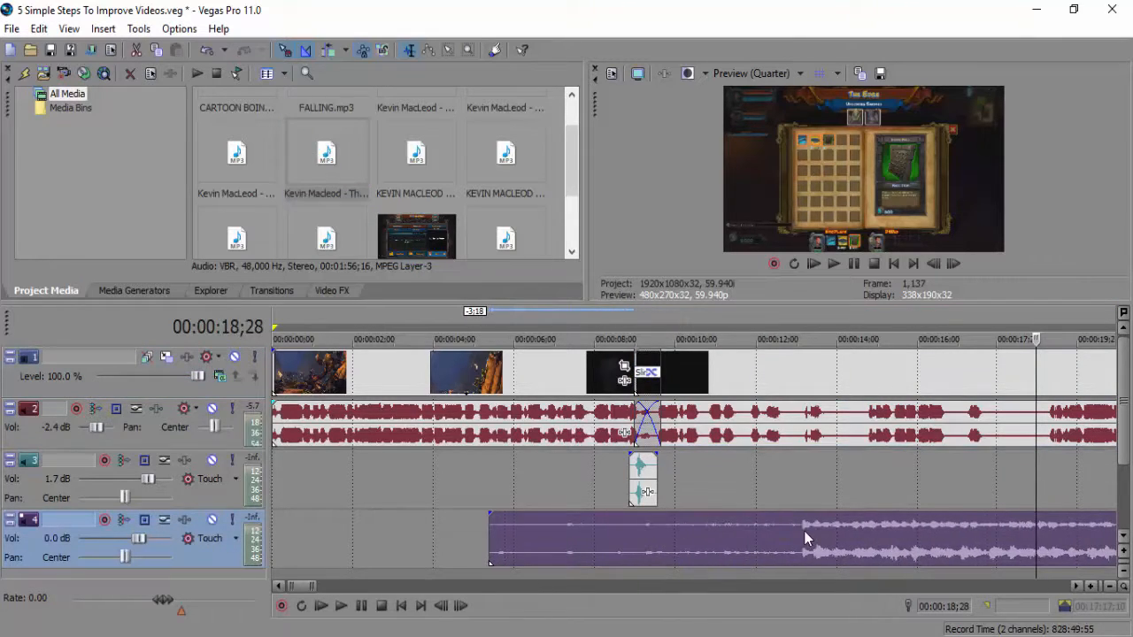
click(801, 534)
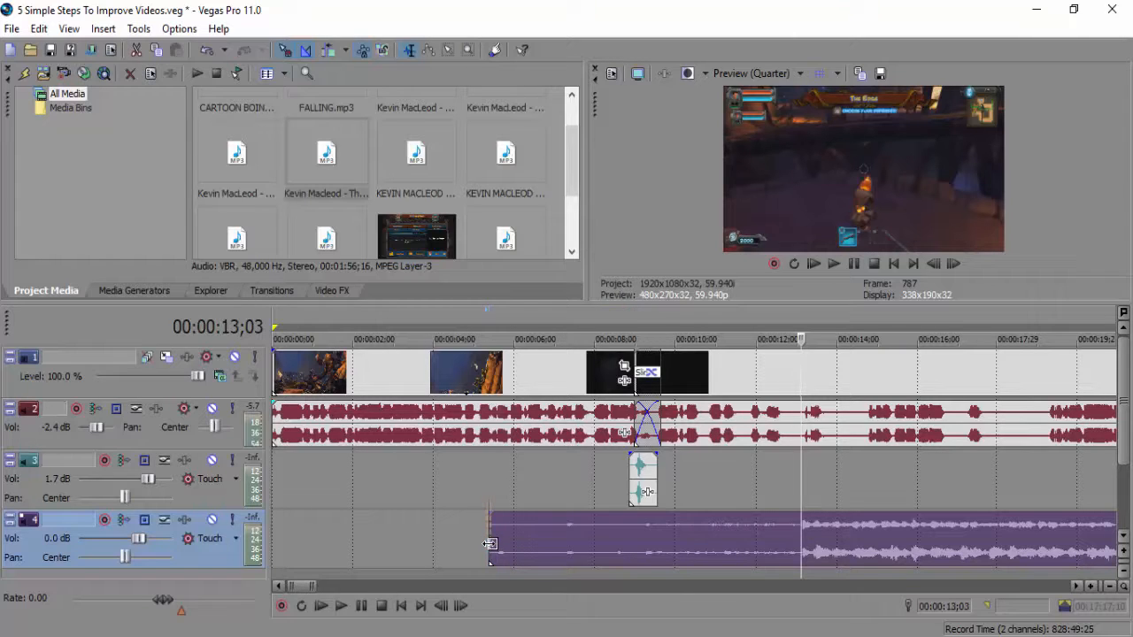
drag(490, 544, 639, 532)
Step: Play the gameplay with the music, pause, and step back through the clip to about 12 seconds
click(854, 265)
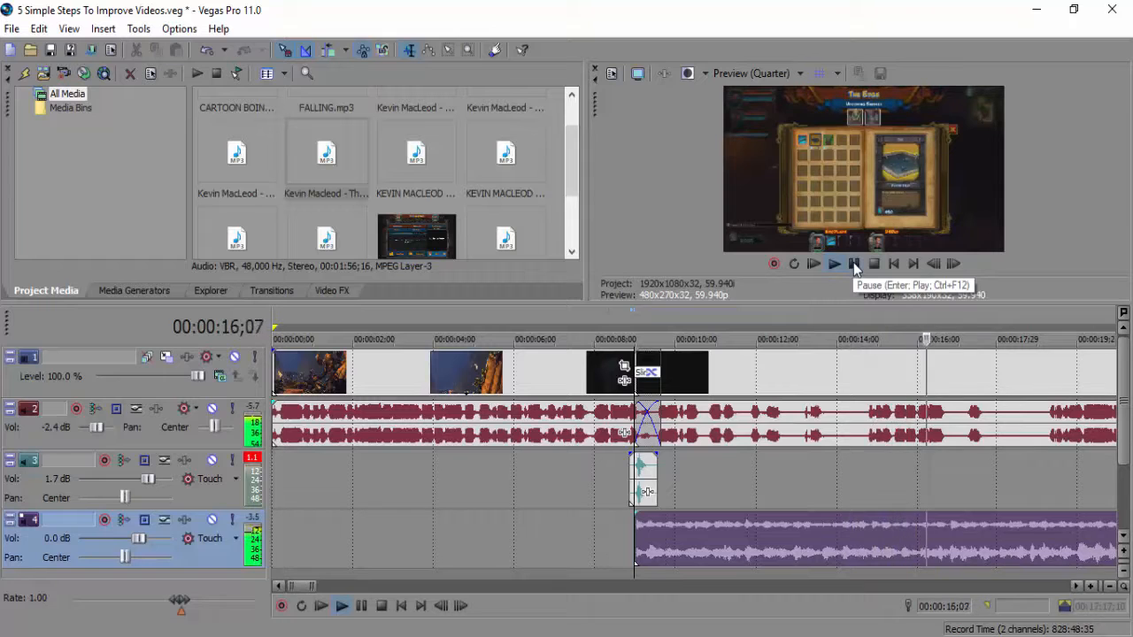
click(854, 264)
click(934, 370)
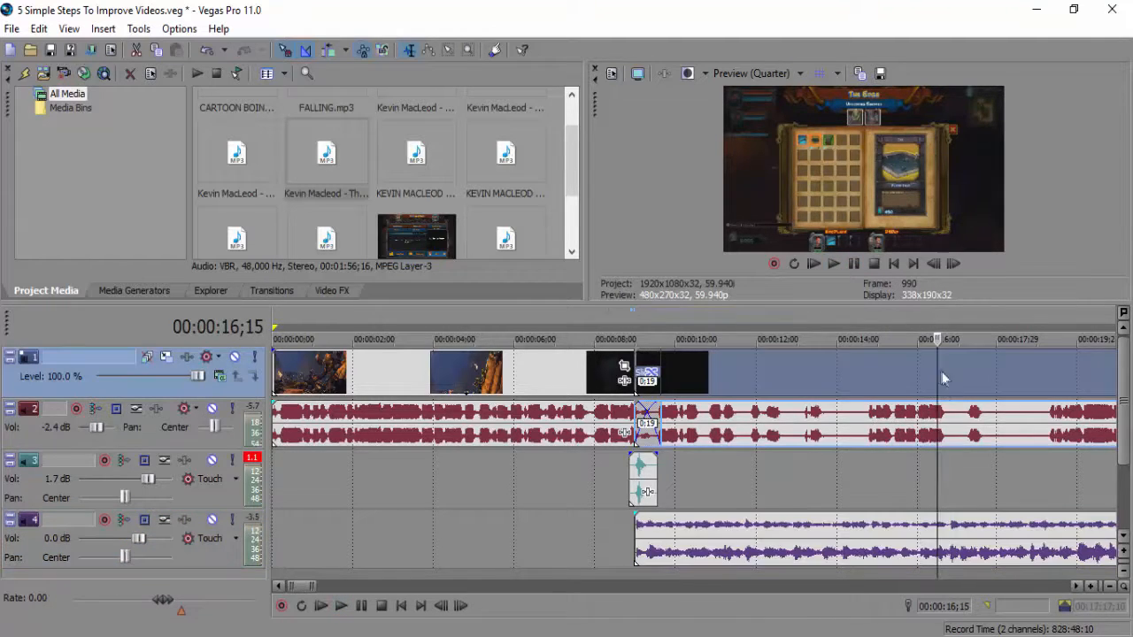
click(847, 379)
click(821, 391)
click(800, 388)
click(780, 385)
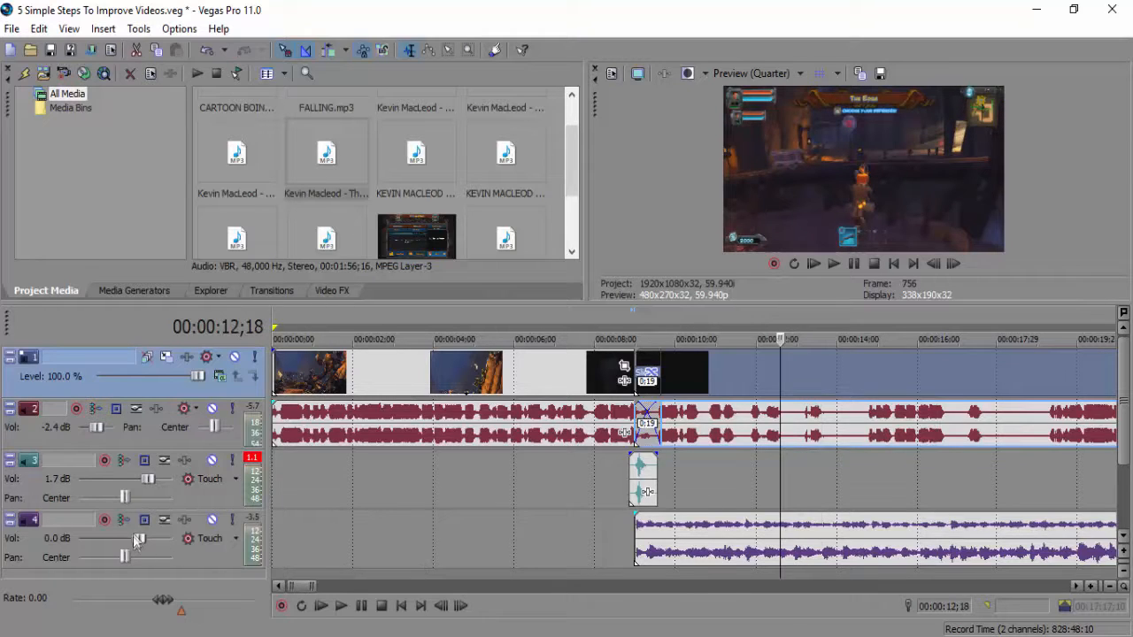
Step: Try higher and lower volumes on the music track and return it to 0.0 dB
mouse_move(137, 538)
mouse_down()
mouse_move(164, 542)
mouse_move(149, 543)
mouse_up()
drag(144, 538, 177, 538)
drag(108, 537, 140, 544)
Step: Play the timeline from the start of the music to hear its level against the gameplay audio
click(651, 536)
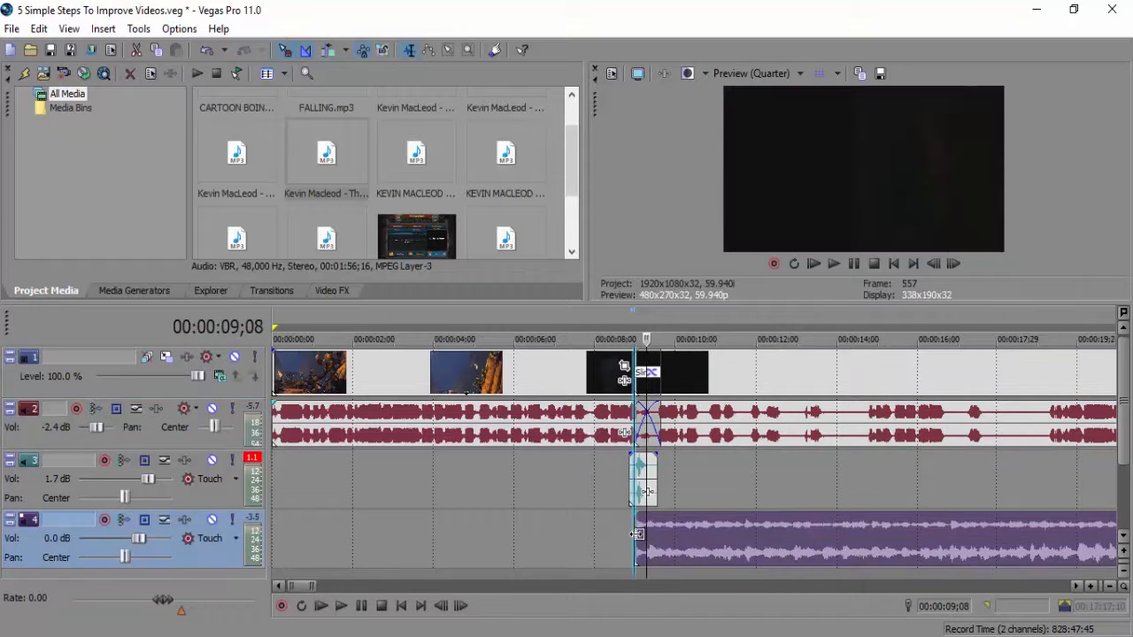
click(835, 268)
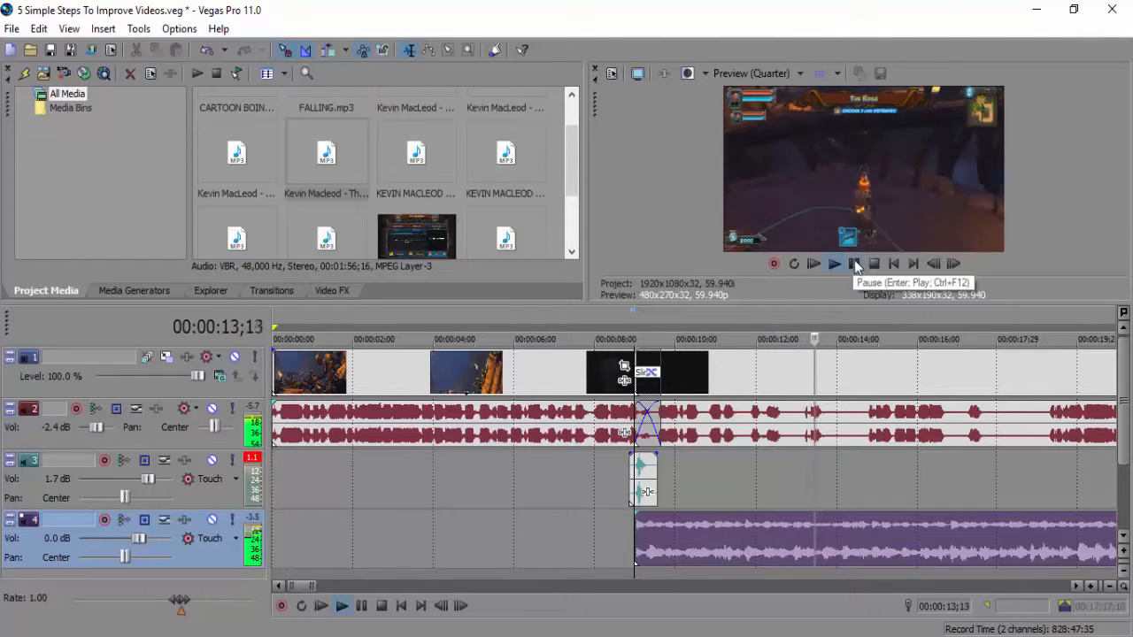
click(855, 265)
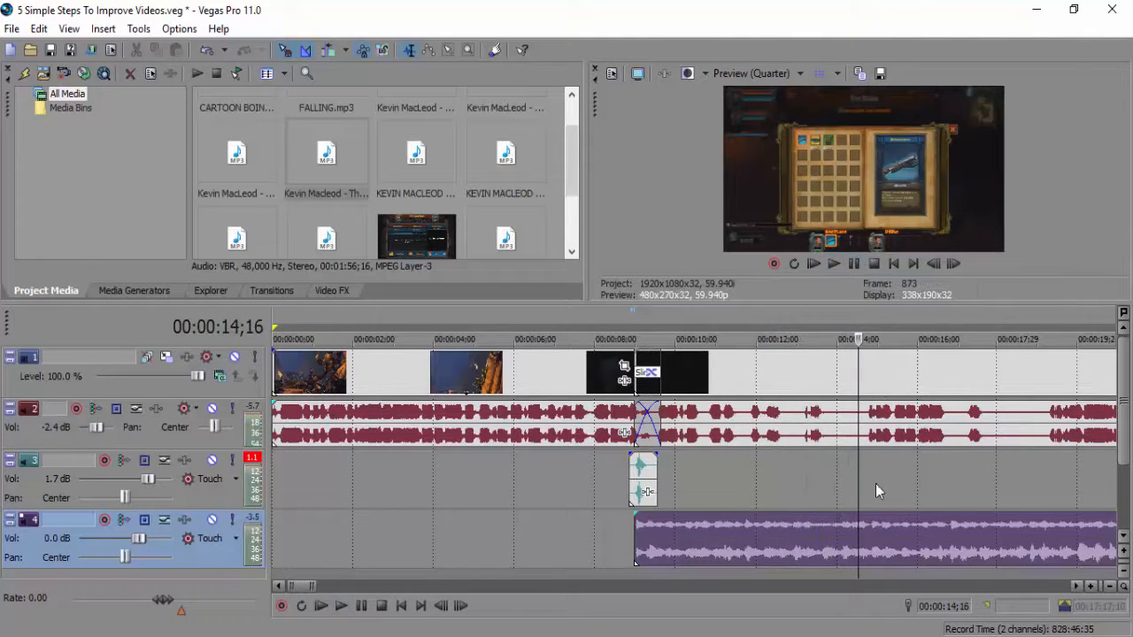
Step: Set the gameplay audio track's volume to -2.2 dB and play from the start of the music
click(848, 427)
click(869, 428)
drag(92, 428, 96, 428)
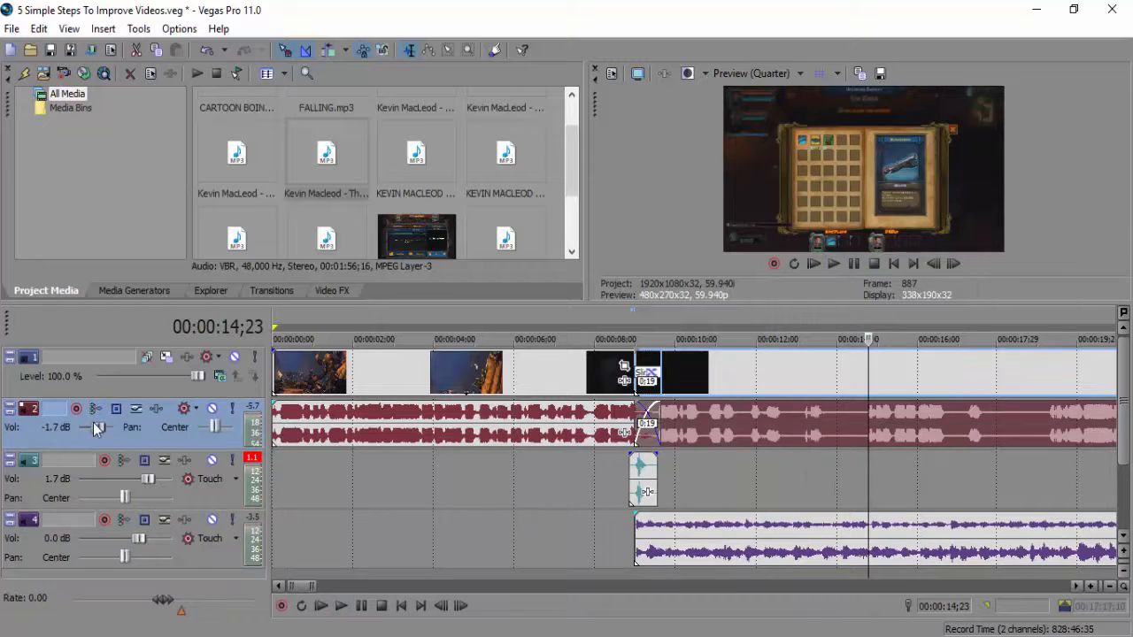
click(635, 541)
click(834, 264)
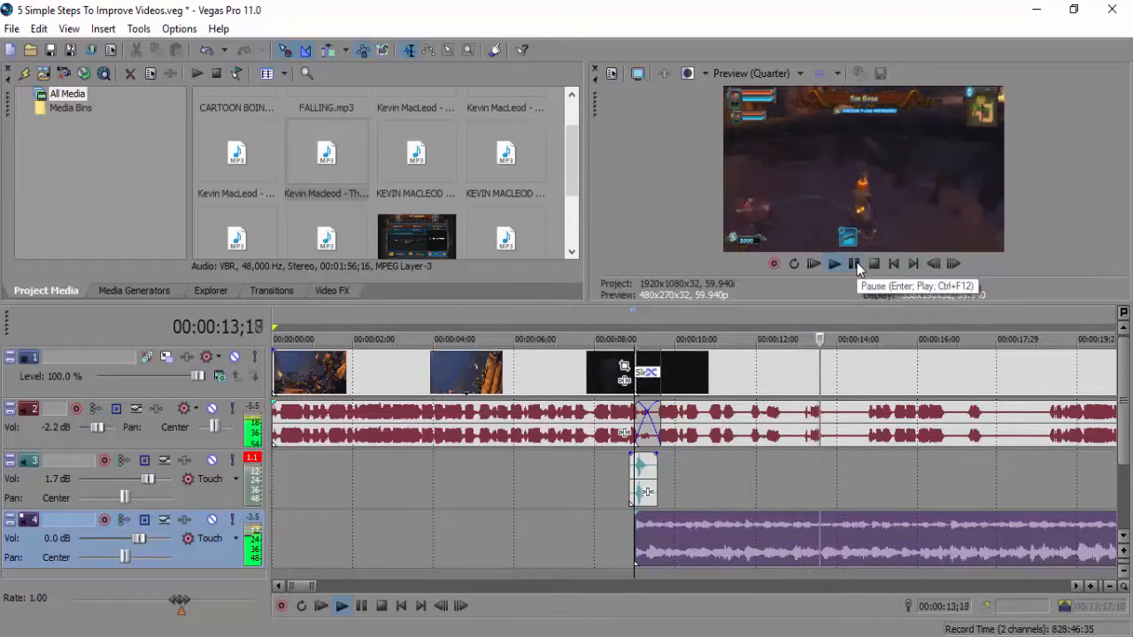
click(854, 264)
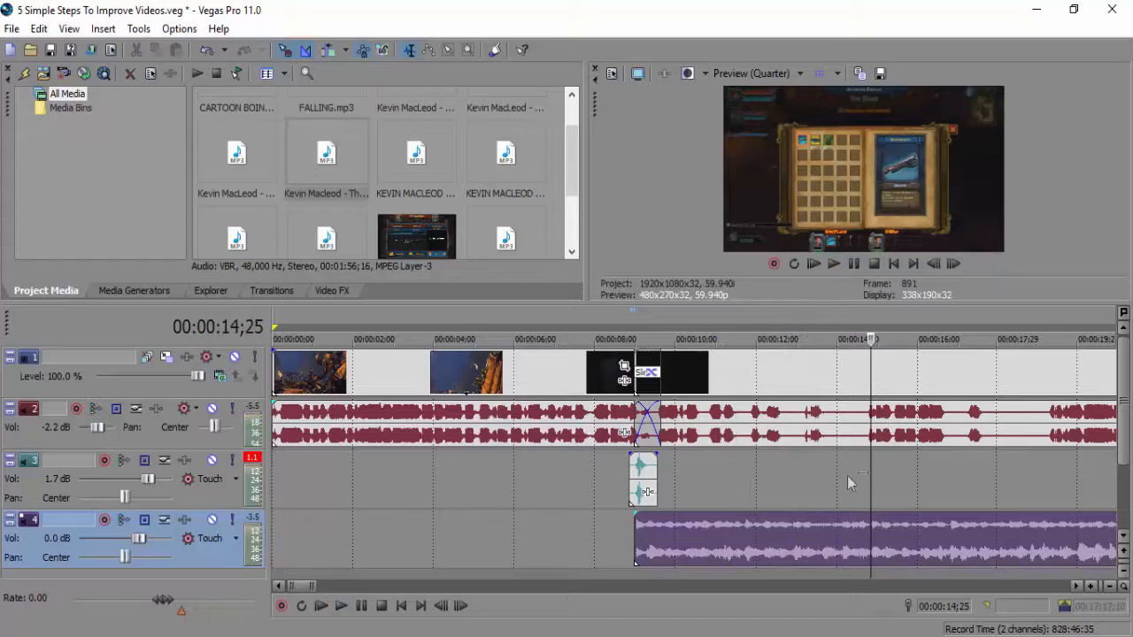
Step: Look through the gameplay clip at various points between about 7 and 36 seconds for a suitable moment
click(874, 372)
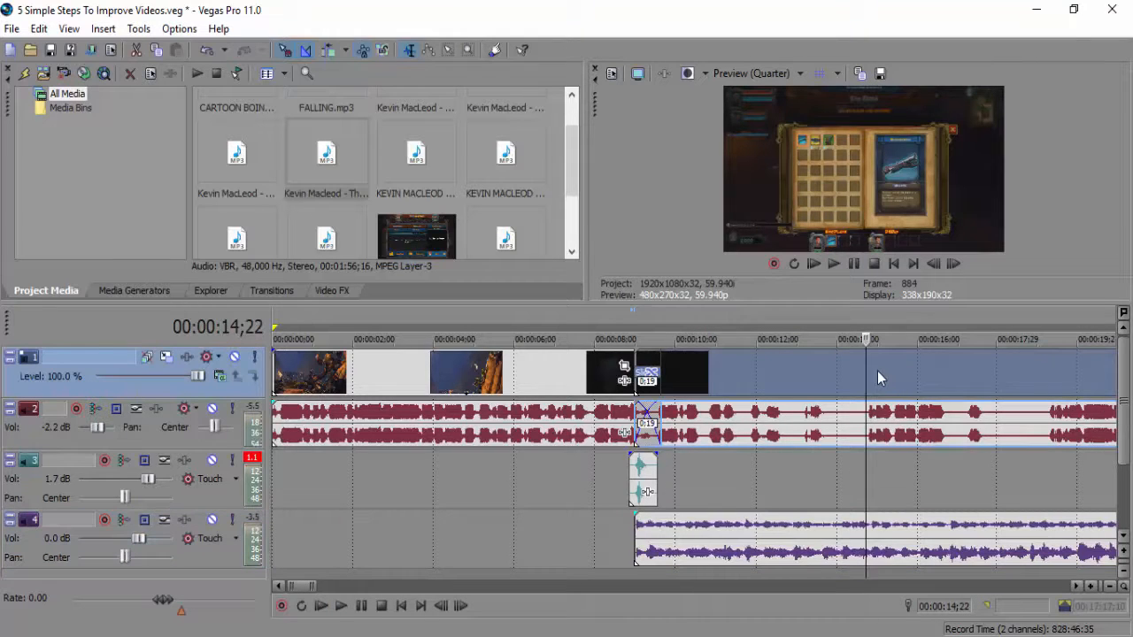
click(581, 382)
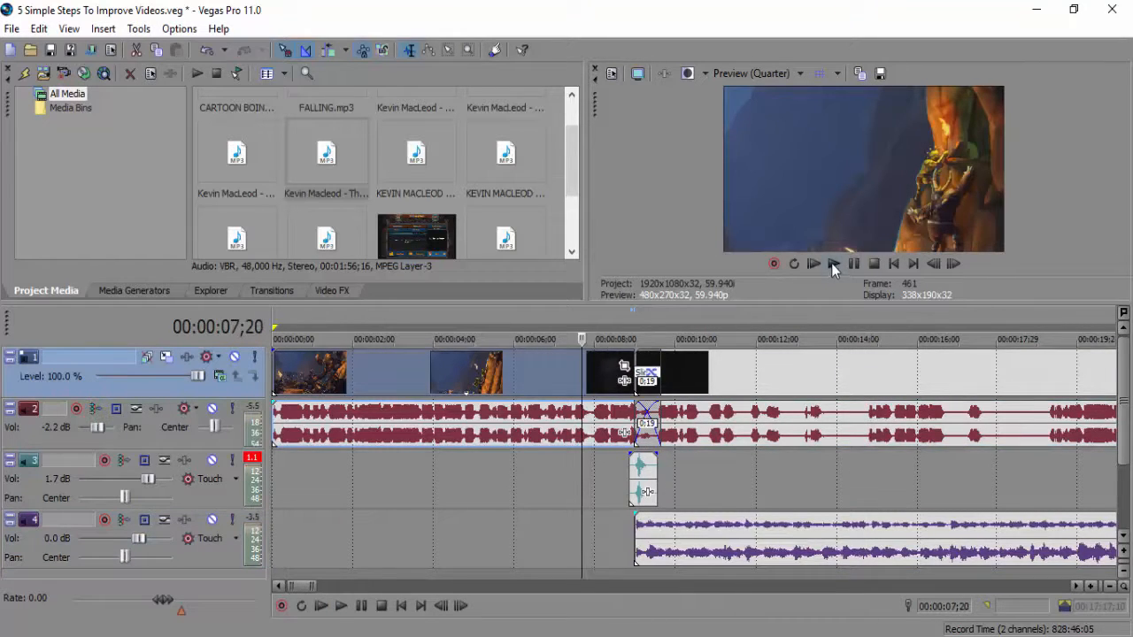
drag(309, 585, 344, 586)
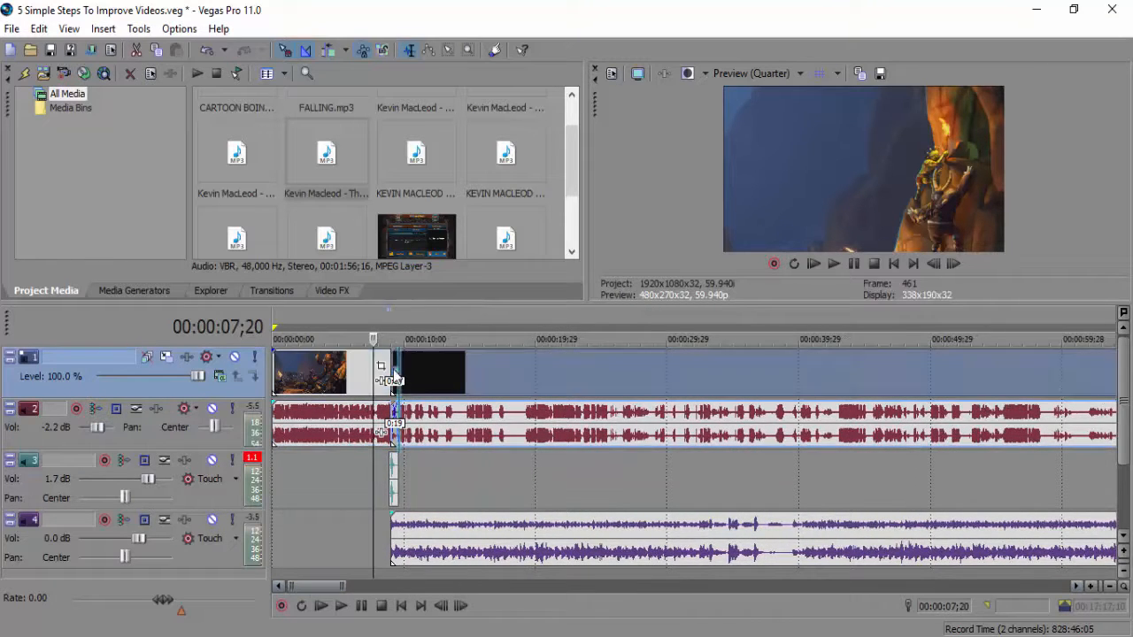
click(393, 377)
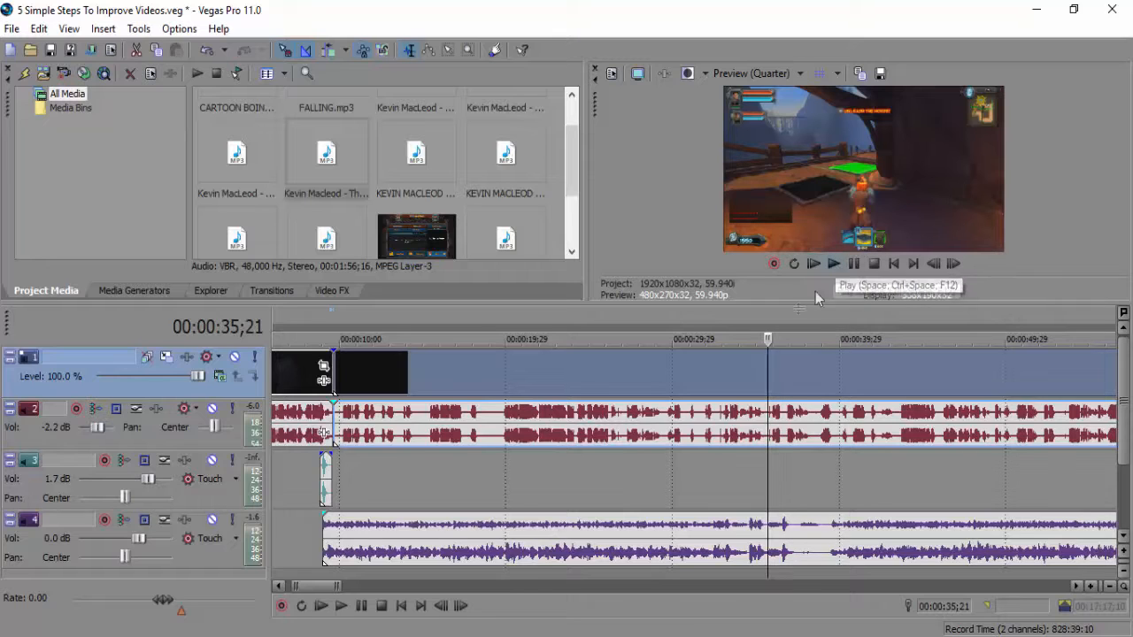
click(762, 379)
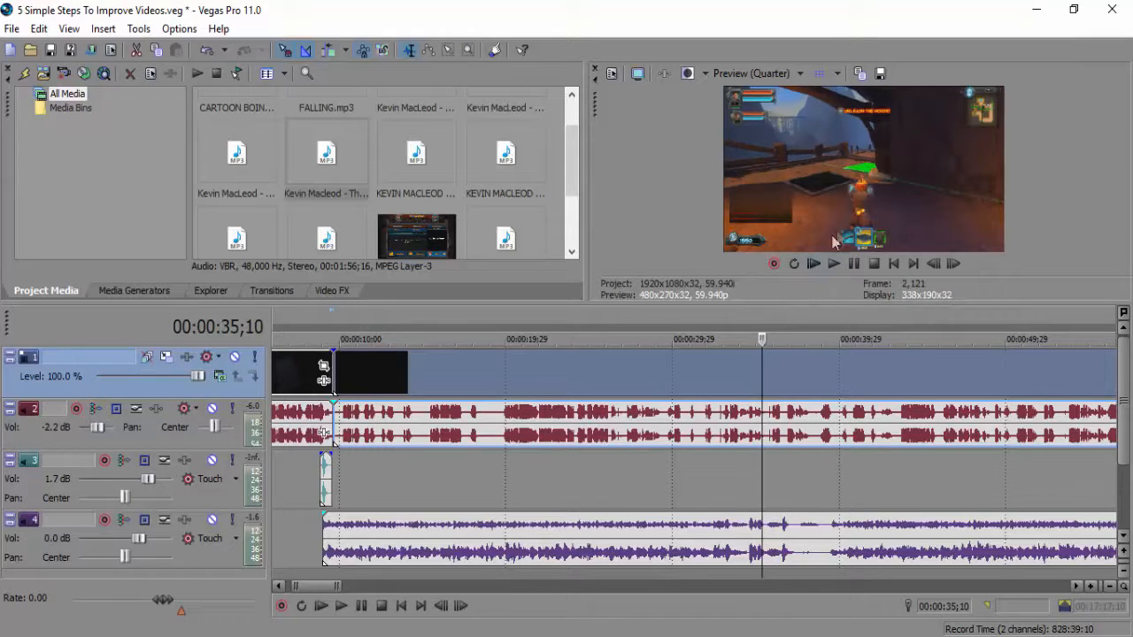
click(678, 361)
click(636, 365)
click(617, 368)
click(597, 364)
click(567, 363)
click(501, 363)
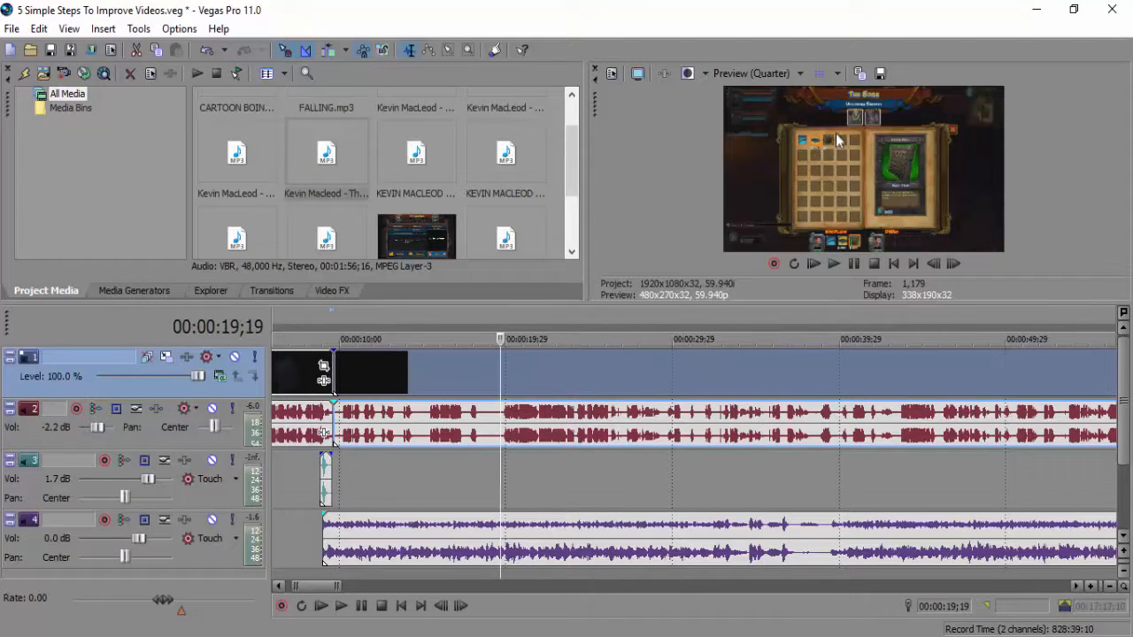
Step: Play the gameplay from 00:00:33;00 to review the moment when the trap is placed
click(753, 390)
click(739, 377)
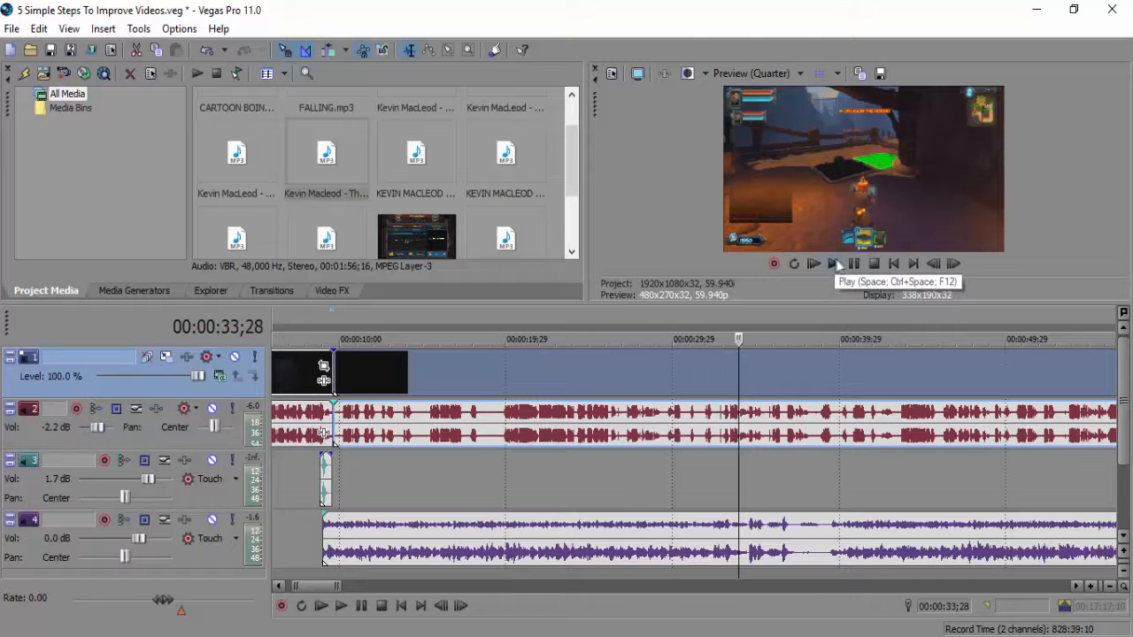
click(723, 372)
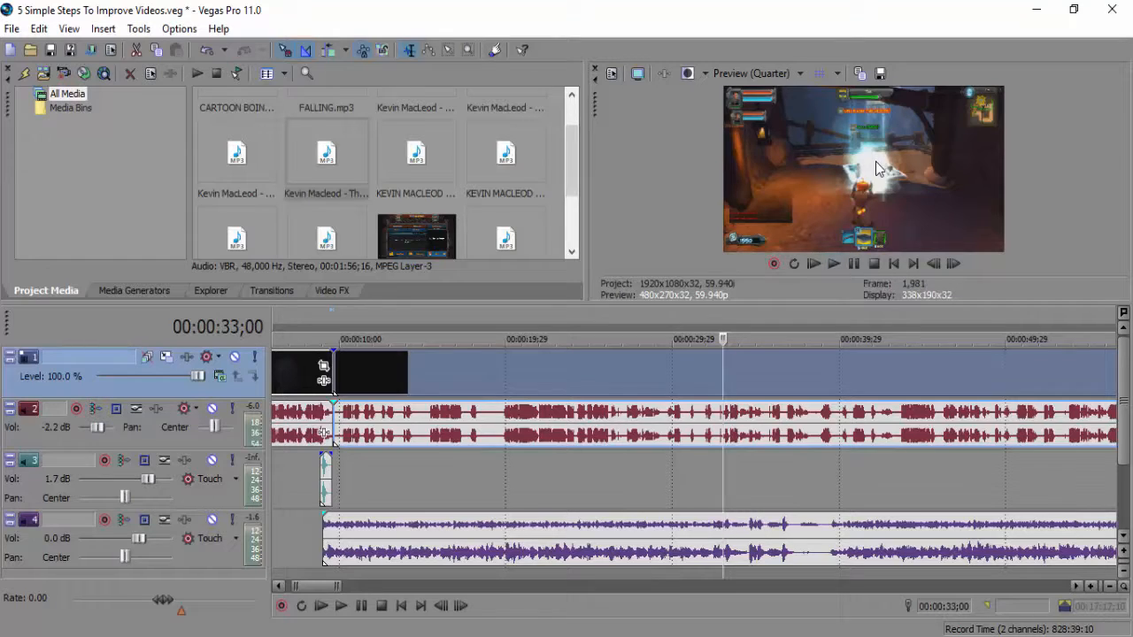
click(835, 263)
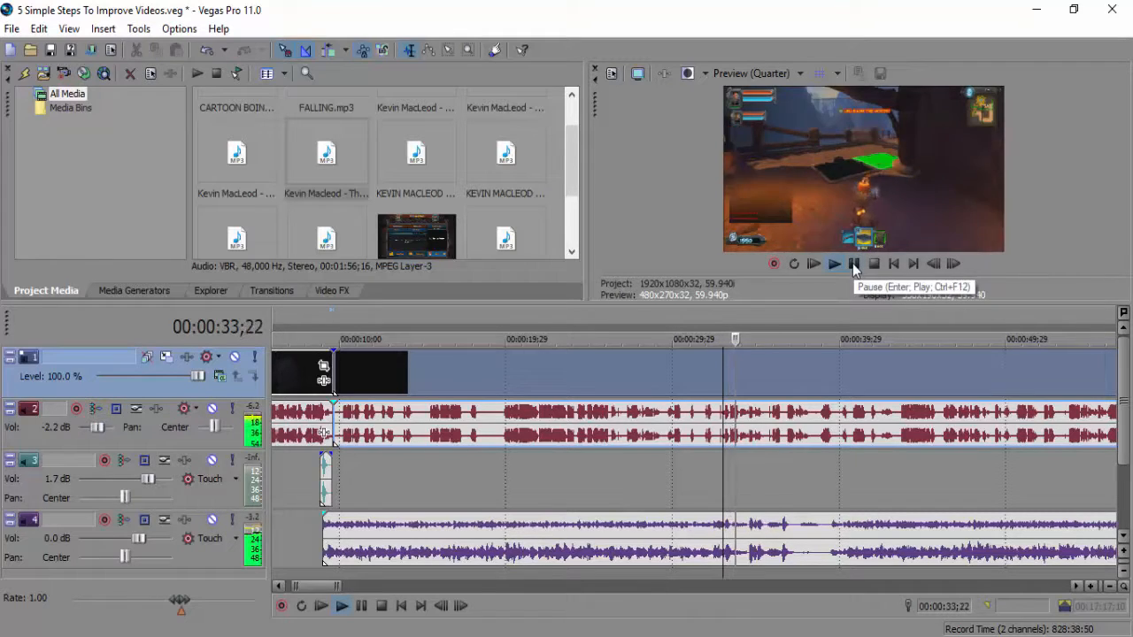
click(853, 263)
Step: Split the gameplay video and its audio at 00:00:36;16, just after the trap is placed
click(779, 371)
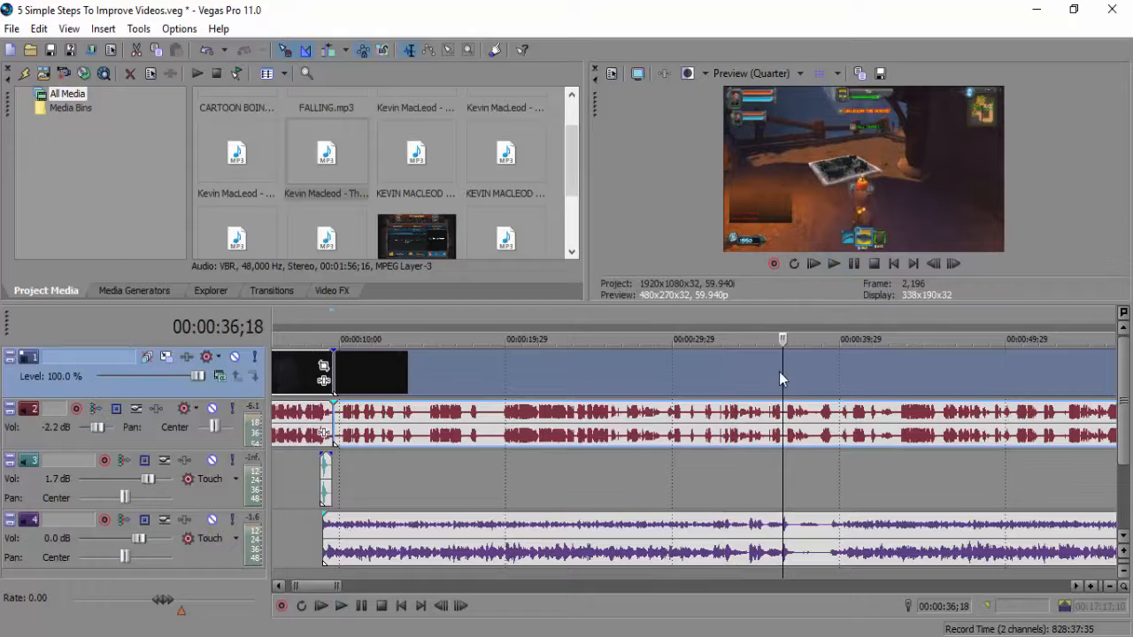
click(778, 371)
click(782, 374)
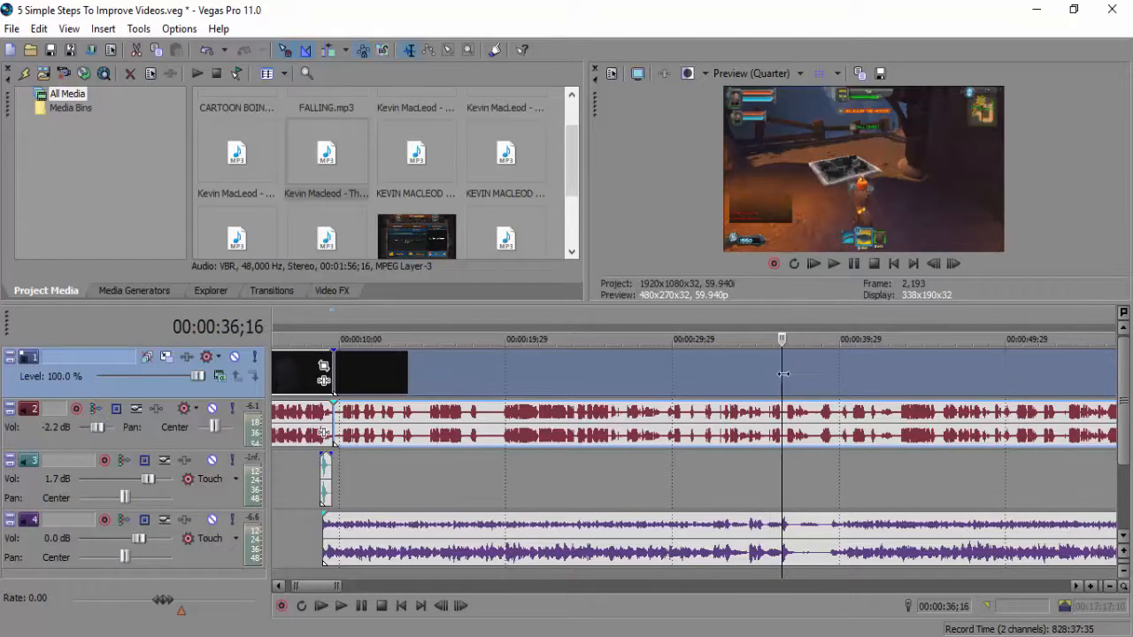
key(s)
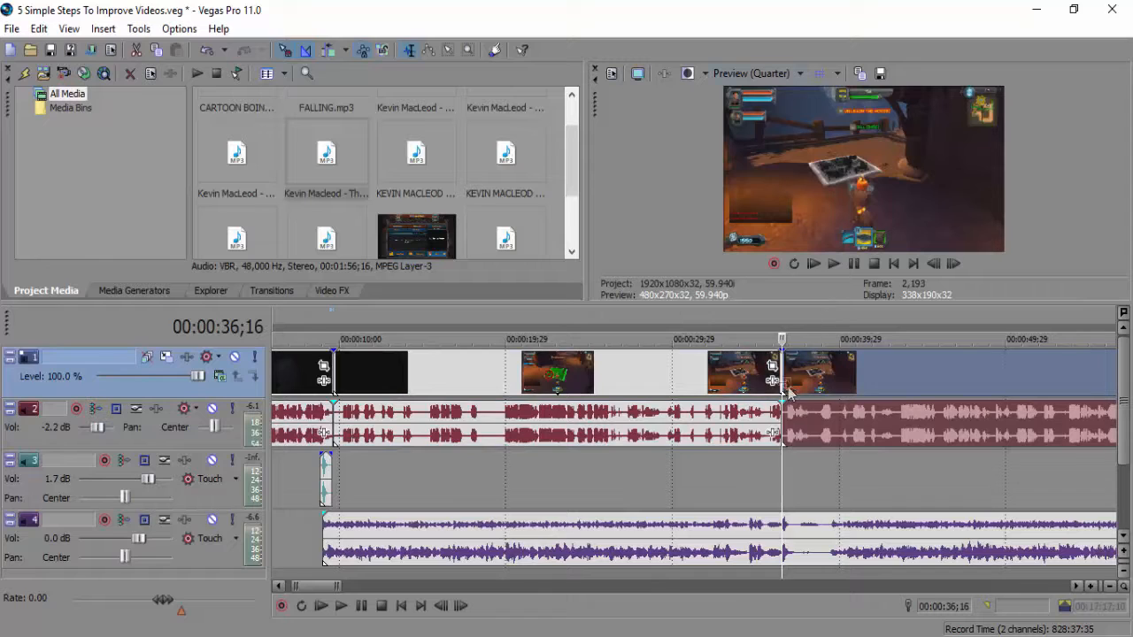
Step: Set the video preview quality to Best (Full)
click(786, 75)
mouse_move(786, 149)
click(848, 165)
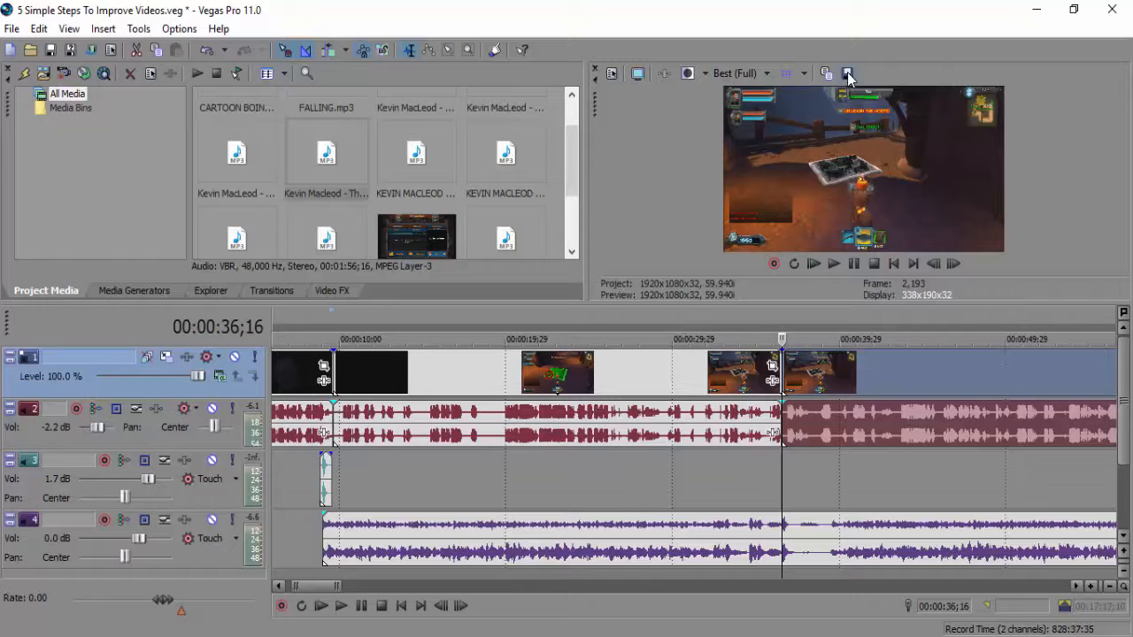
Step: Save a snapshot of the current frame in the Pictures library as ORCS Powerups.jpg
click(848, 75)
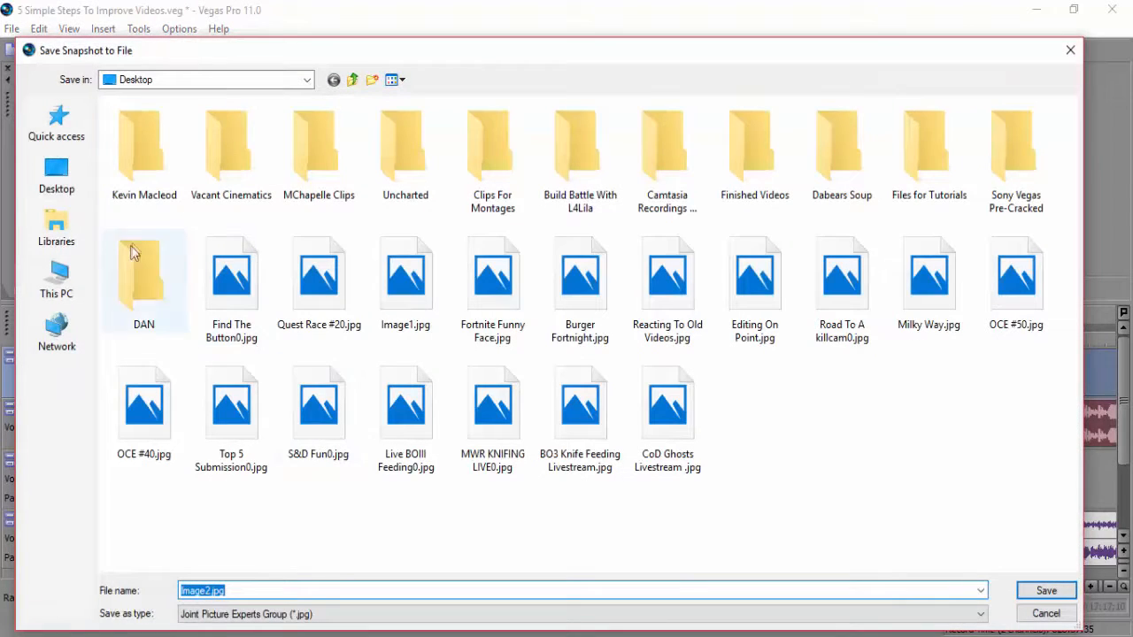
click(56, 227)
double_click(665, 130)
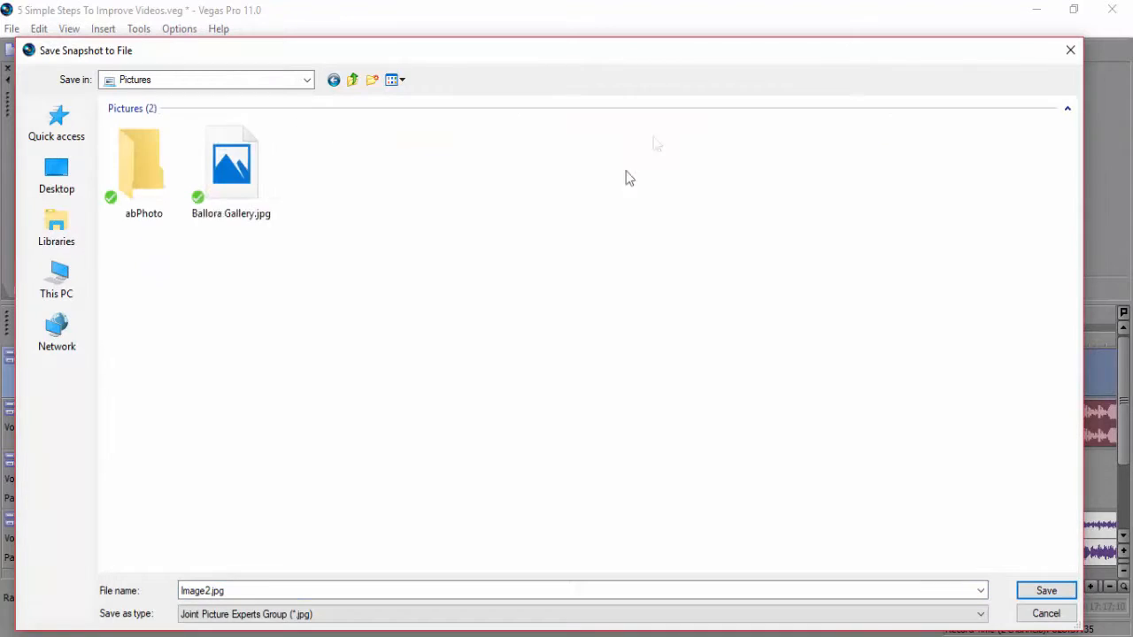
click(239, 591)
text(ORCS Pow)
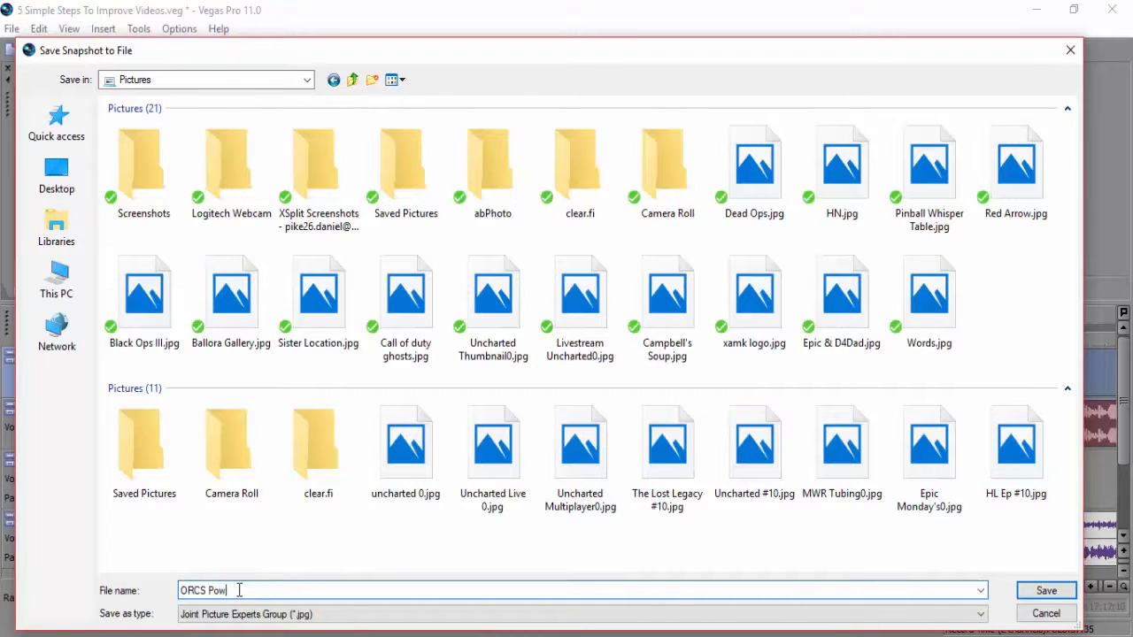
text(er)
key(Return)
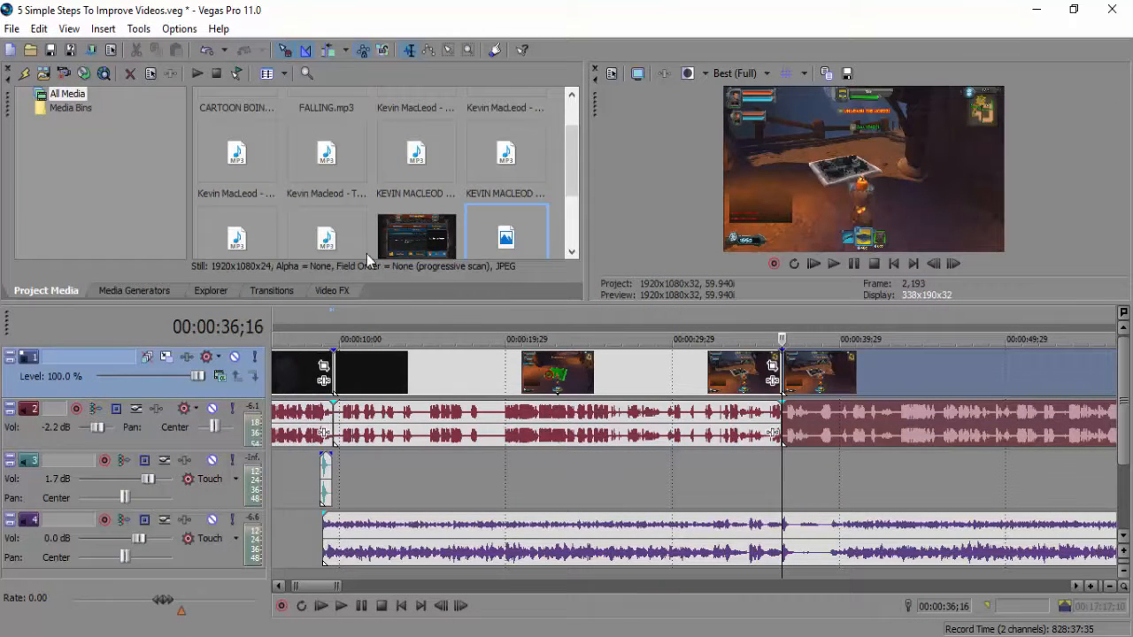
Step: Move the gameplay after the split 8 seconds later, leaving a gap from 00:00:36;16
scroll(560, 161, down, 1)
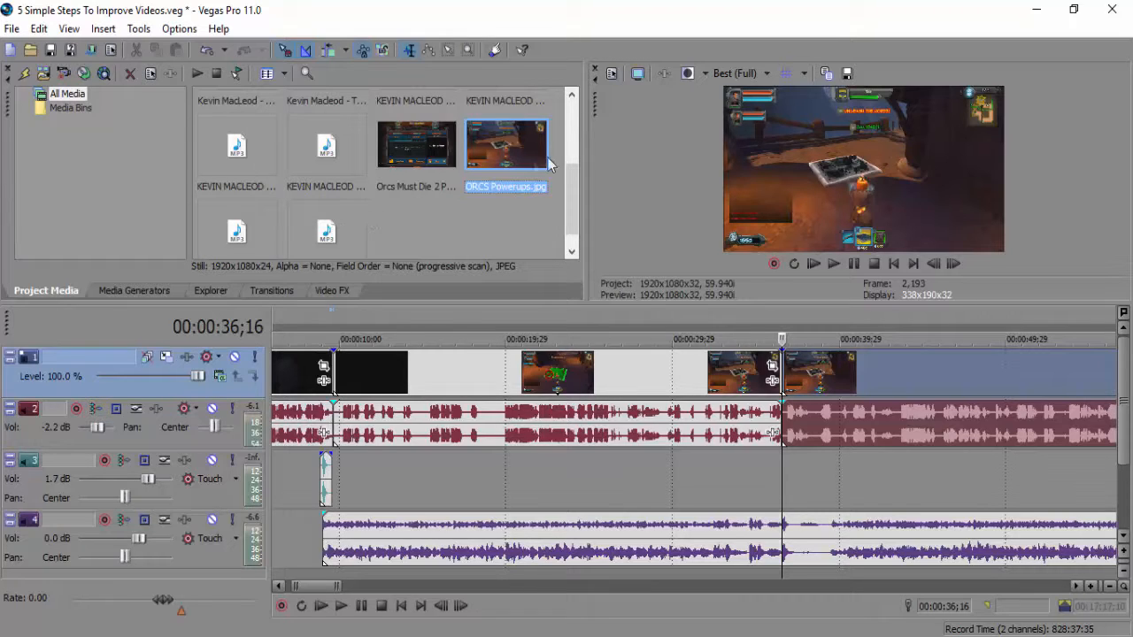
drag(795, 377, 928, 378)
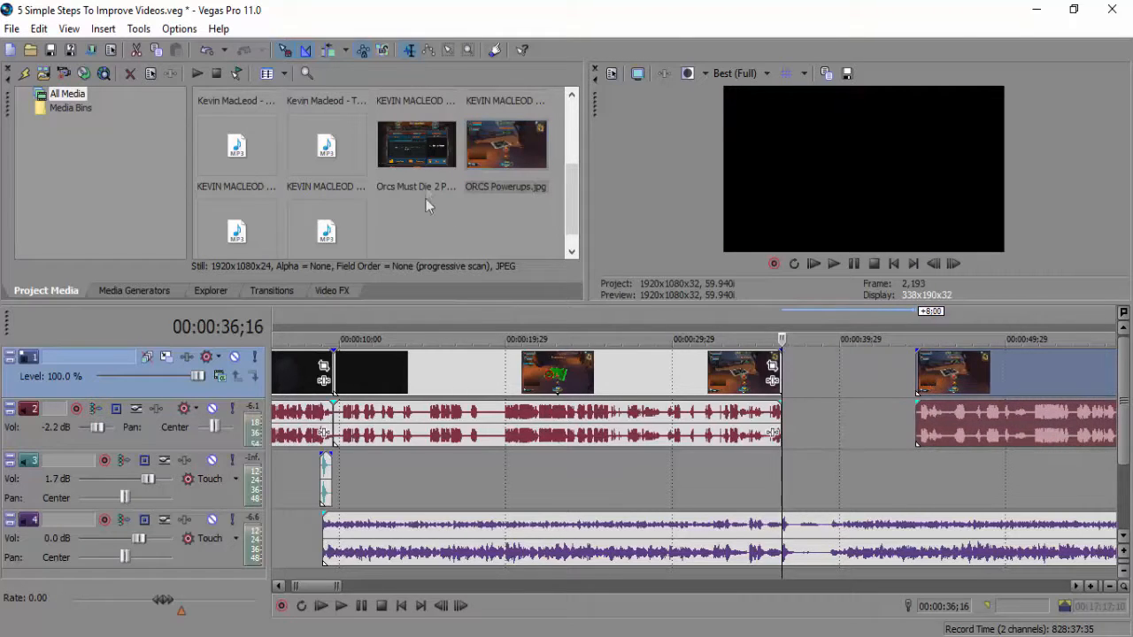
Step: Place ORCS Powerups.jpg on the video track at 00:00:36;16, move the following gameplay 3 seconds earlier to meet it, and play the section
drag(507, 149, 794, 370)
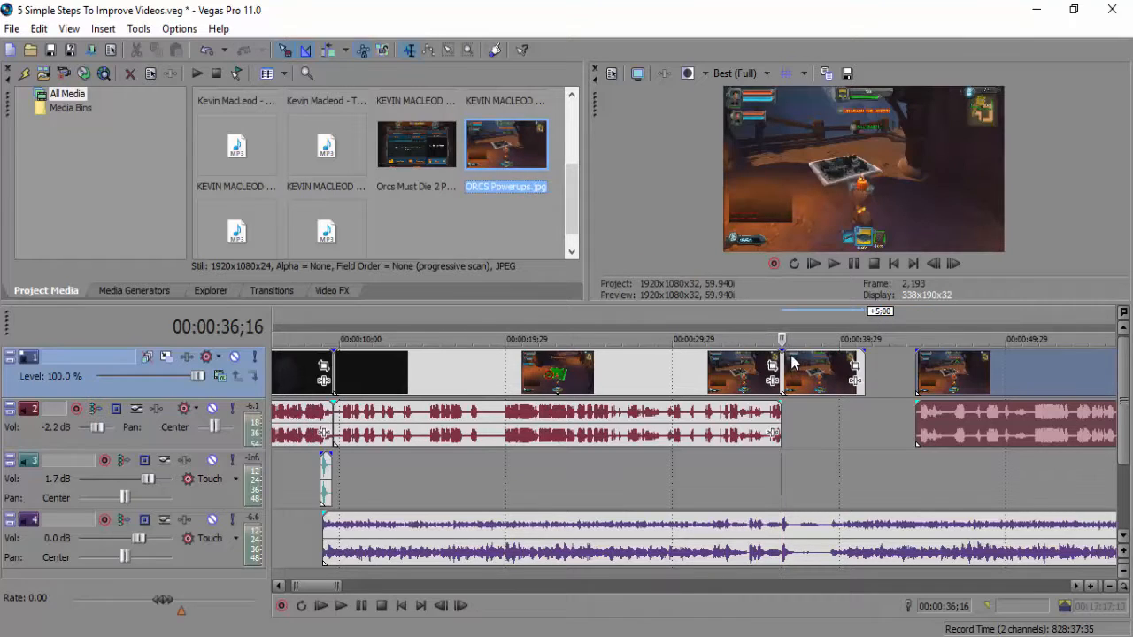
click(794, 363)
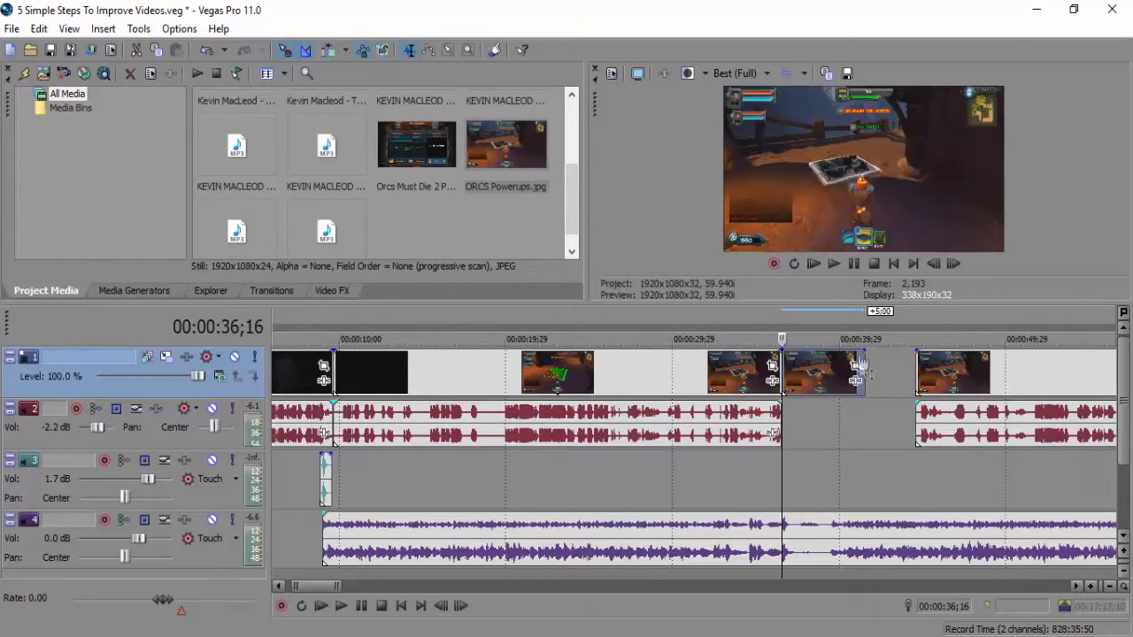
drag(964, 372, 913, 371)
click(739, 373)
click(834, 263)
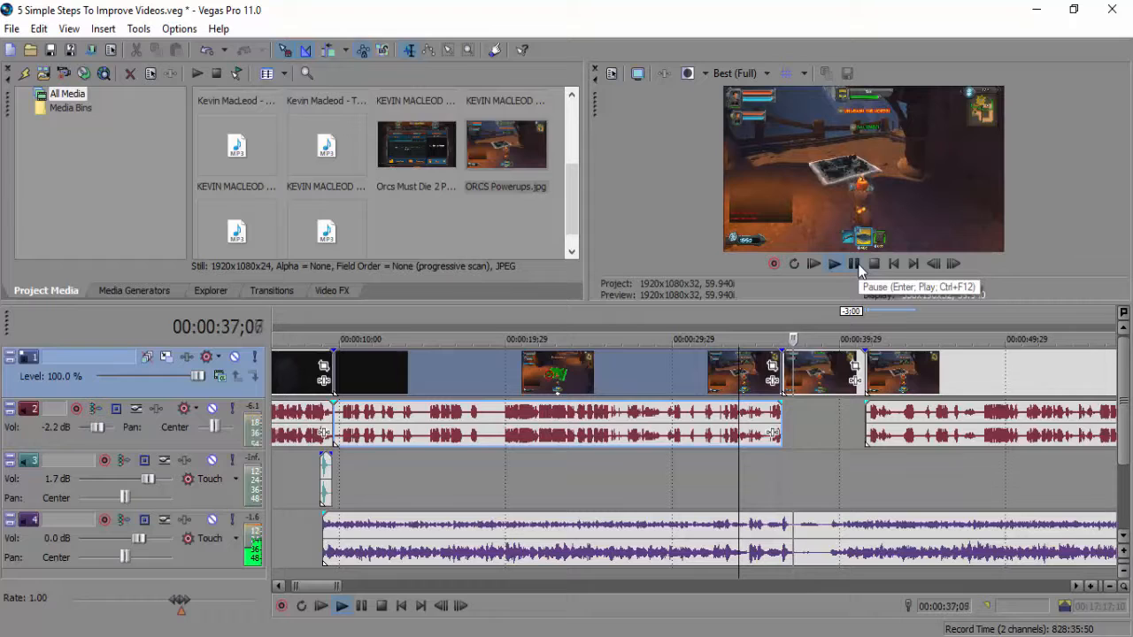
click(855, 265)
Step: Move the following gameplay 1:16 later and shorten the snapshot by 3:29 from its end
drag(926, 381, 950, 381)
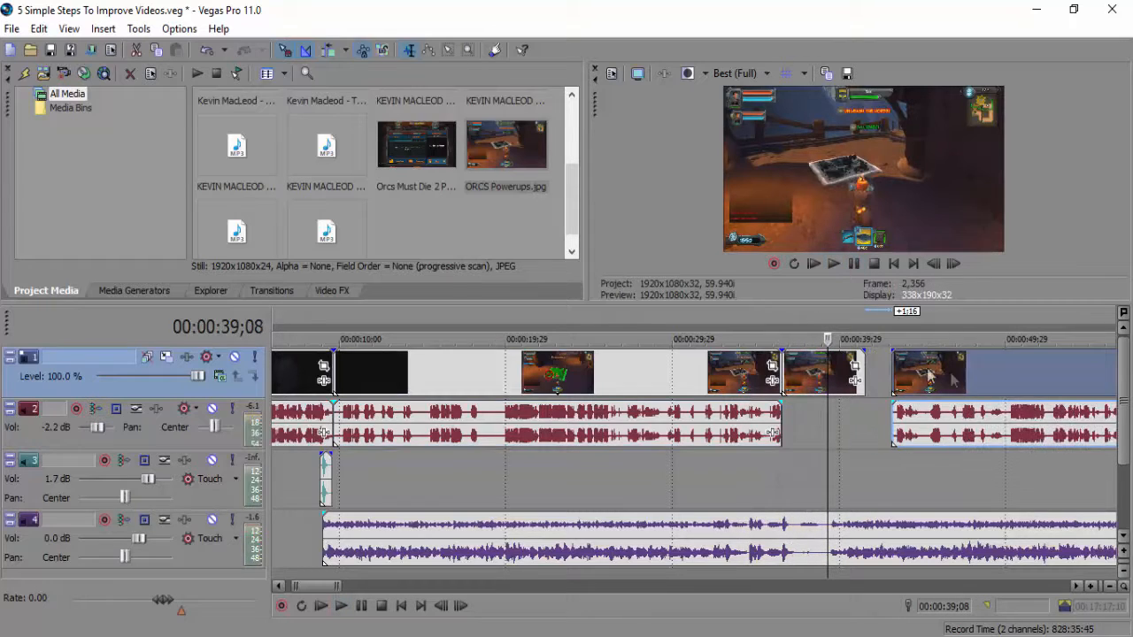
click(800, 390)
click(778, 373)
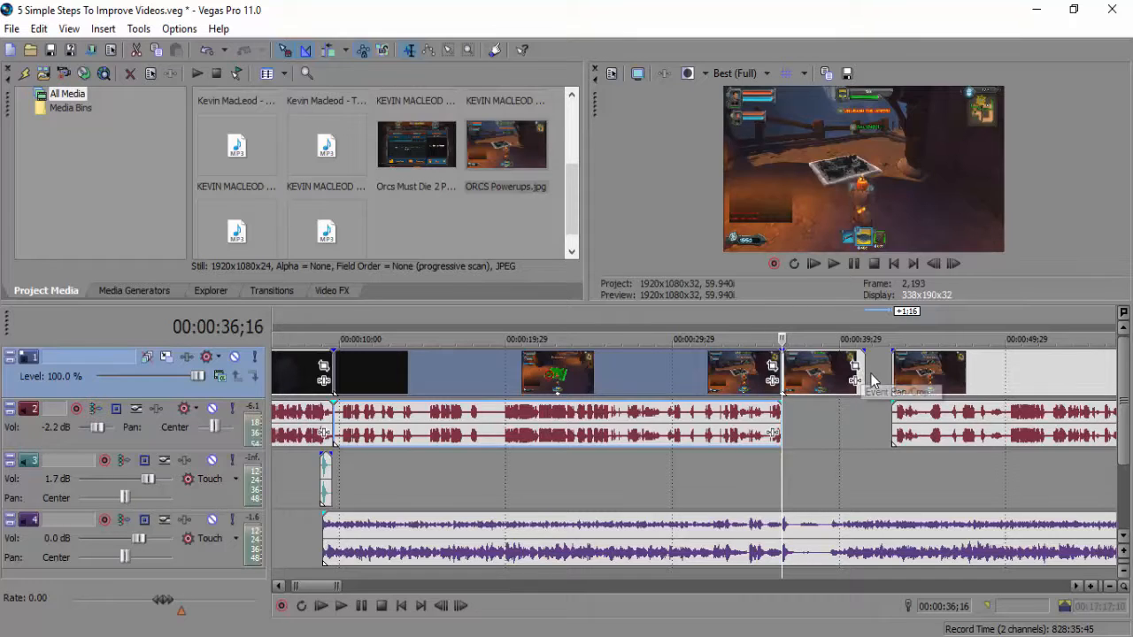
drag(863, 375, 798, 363)
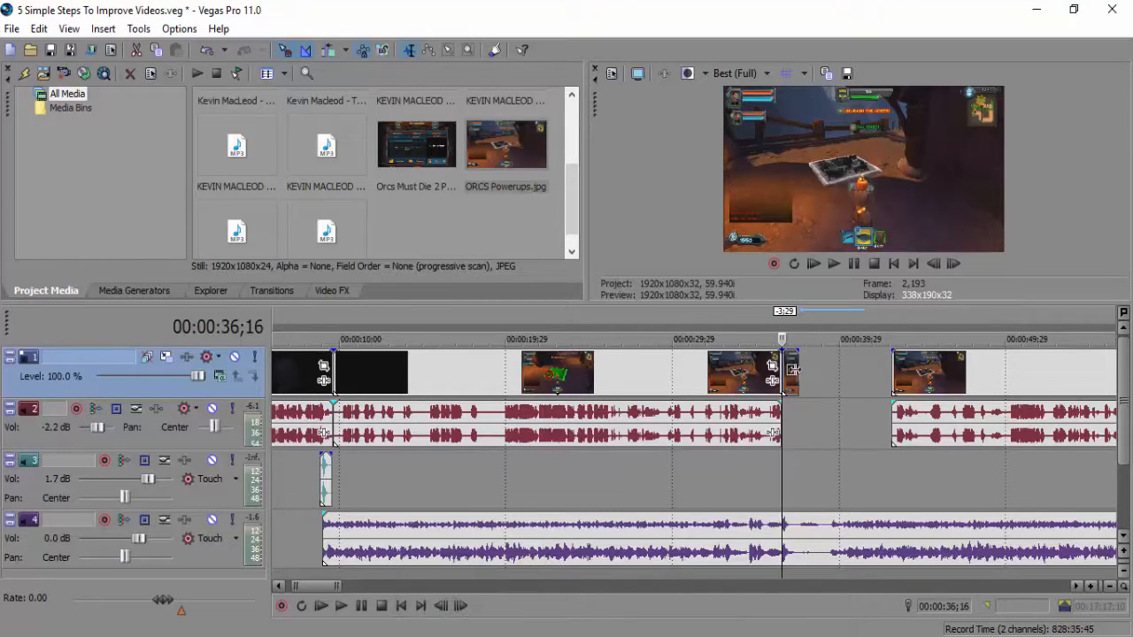
Step: Close the gap by moving the following gameplay to the snapshot's end at 00:00:37;17, and play the freeze-frame section
click(1090, 588)
click(1091, 589)
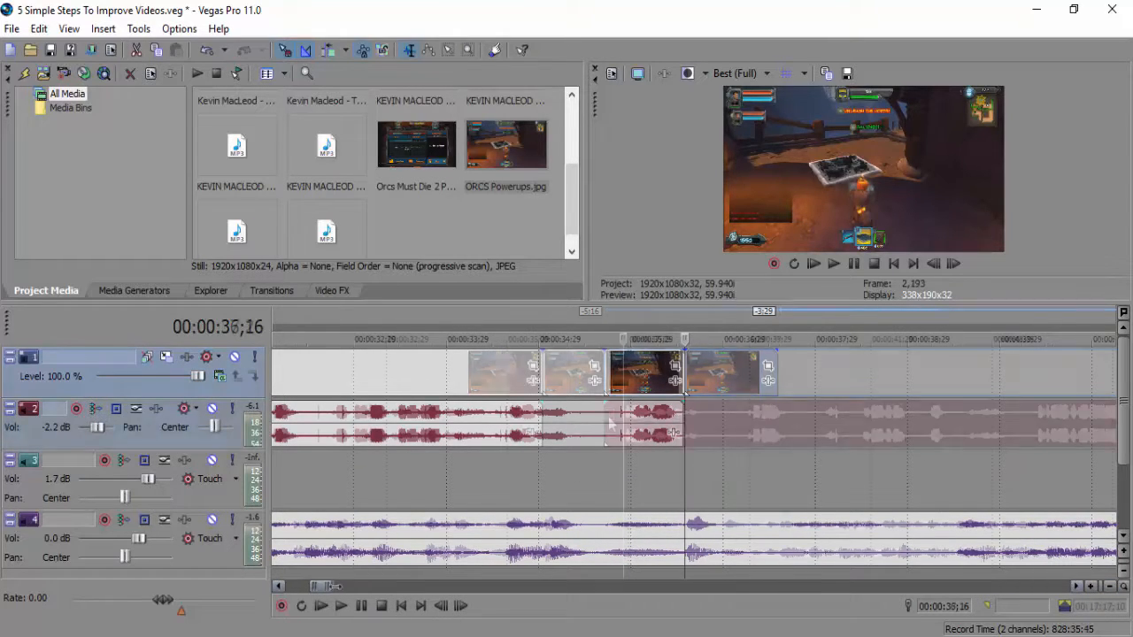
mouse_move(611, 416)
mouse_down()
mouse_move(634, 427)
mouse_move(615, 427)
mouse_up()
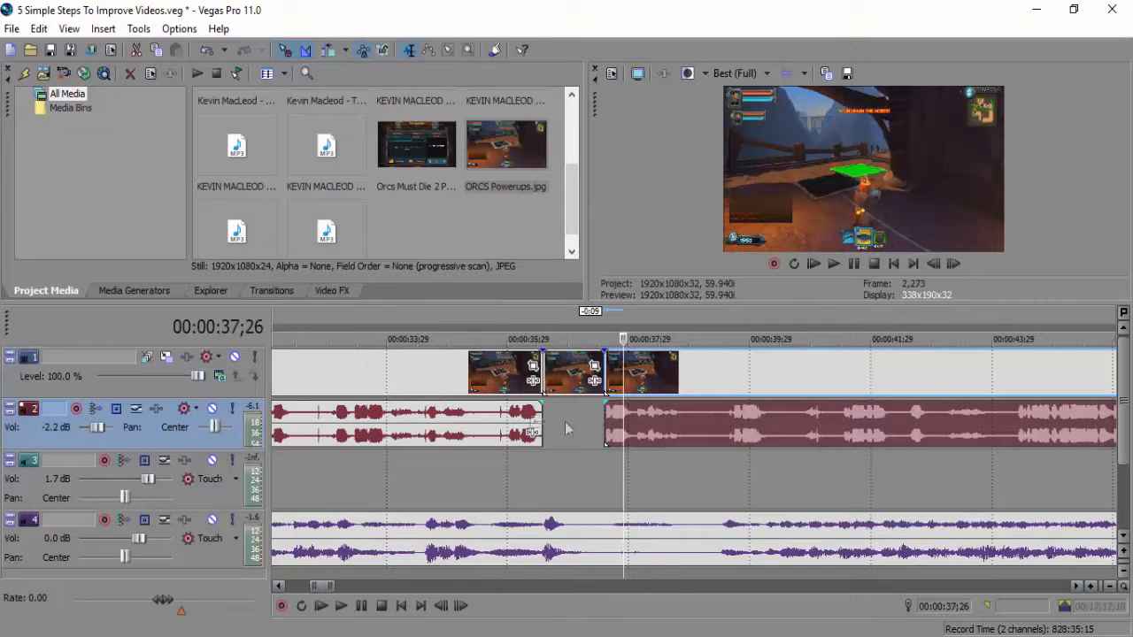
click(478, 425)
click(360, 607)
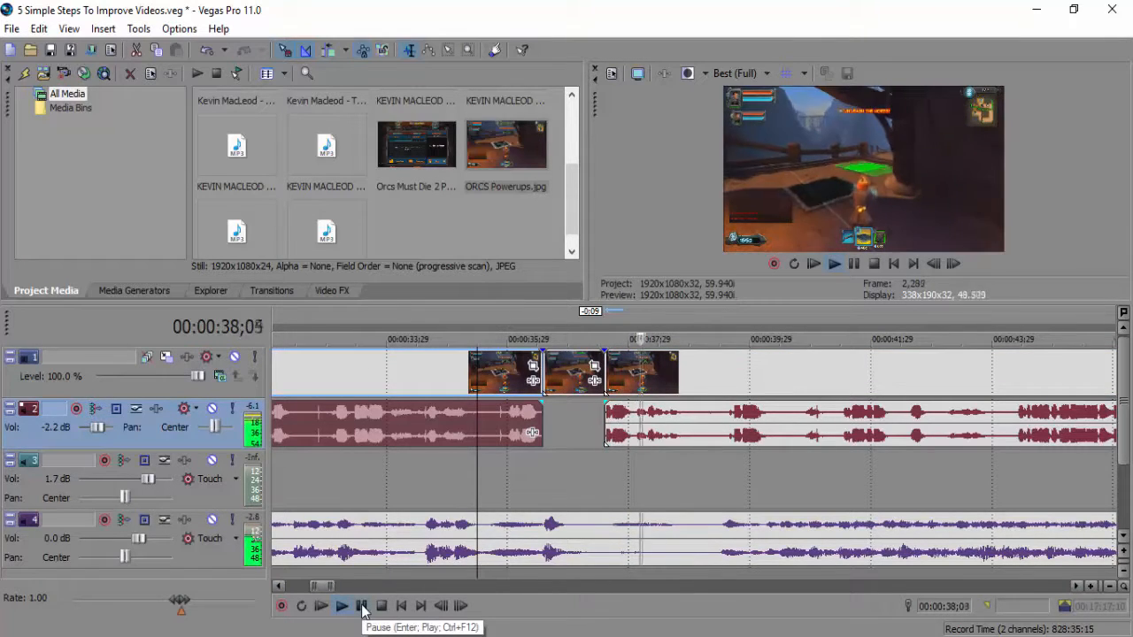
click(608, 425)
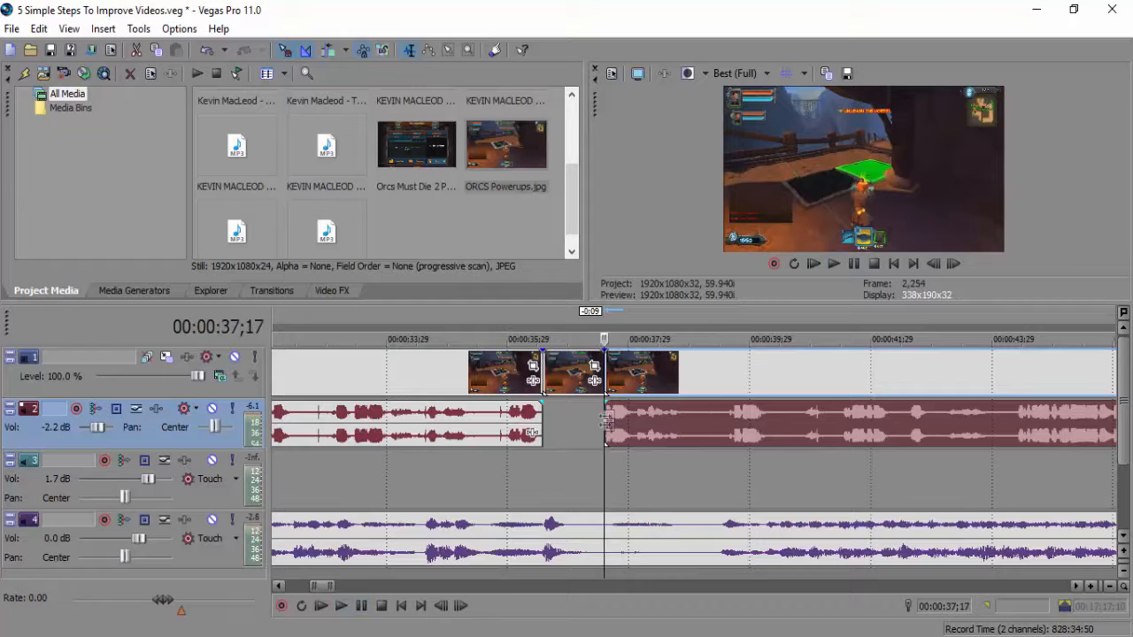
Step: Try overlapping the following gameplay onto the snapshot by 11 frames, and undo the overlap
click(574, 370)
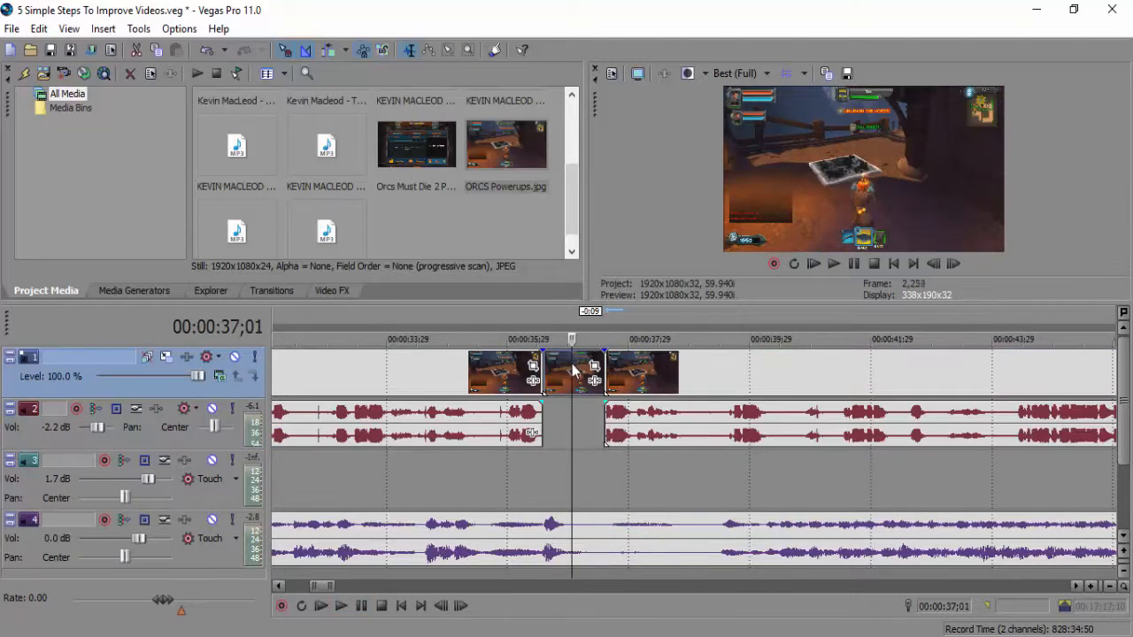
drag(609, 423, 585, 423)
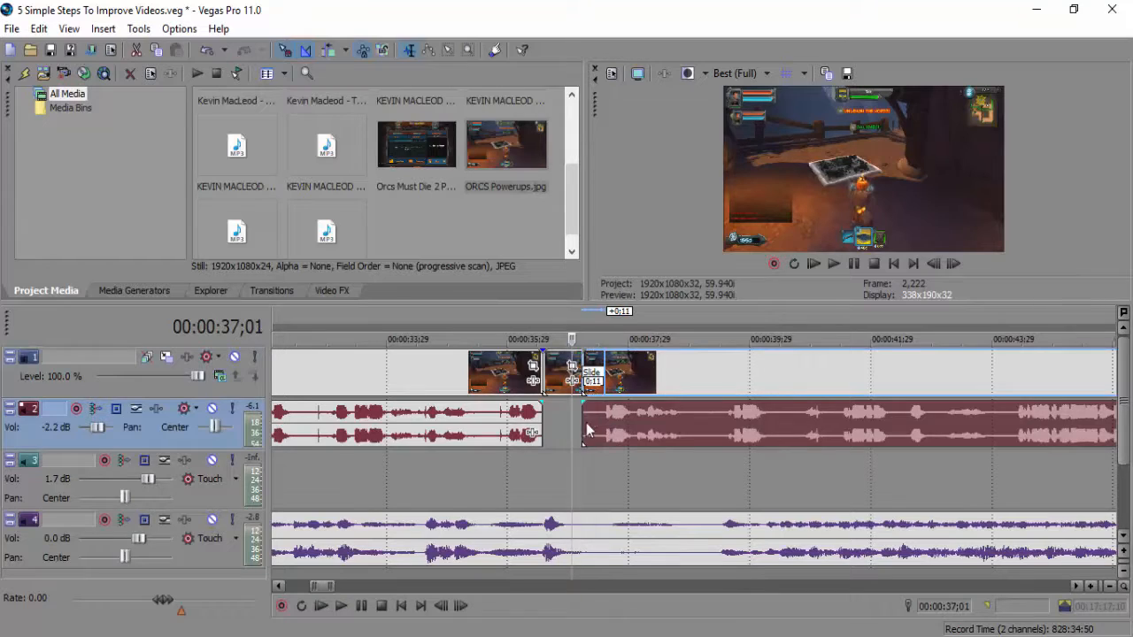
key(ctrl+z)
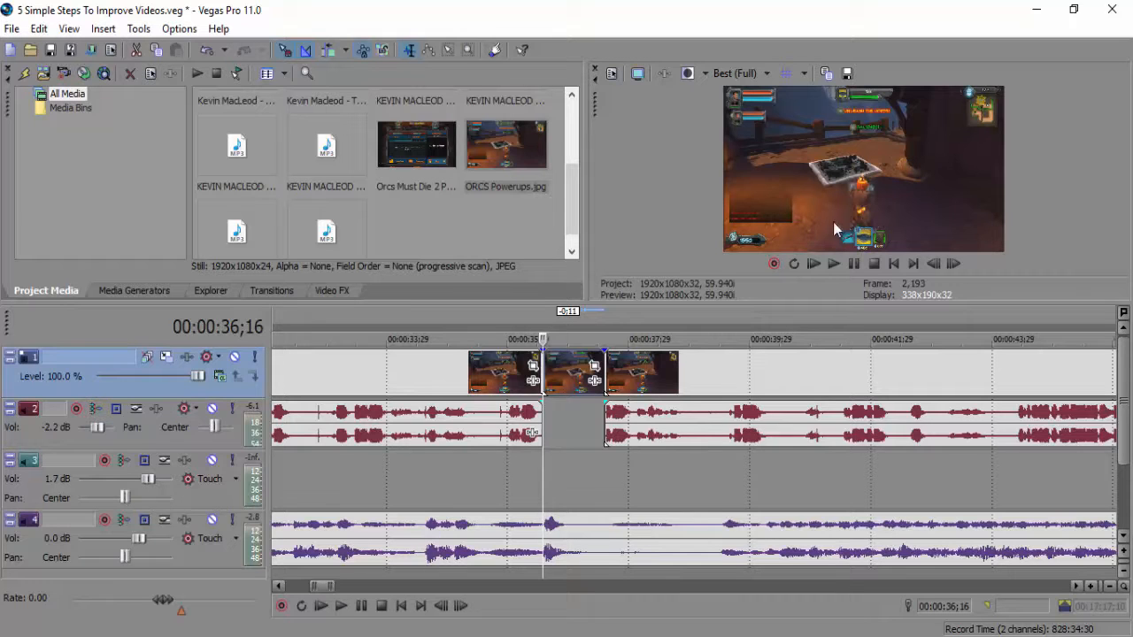
Step: Find DING.mp3 in the project media and place it on audio track 3 at the snapshot's start, 00:00:36;16
drag(576, 172, 590, 192)
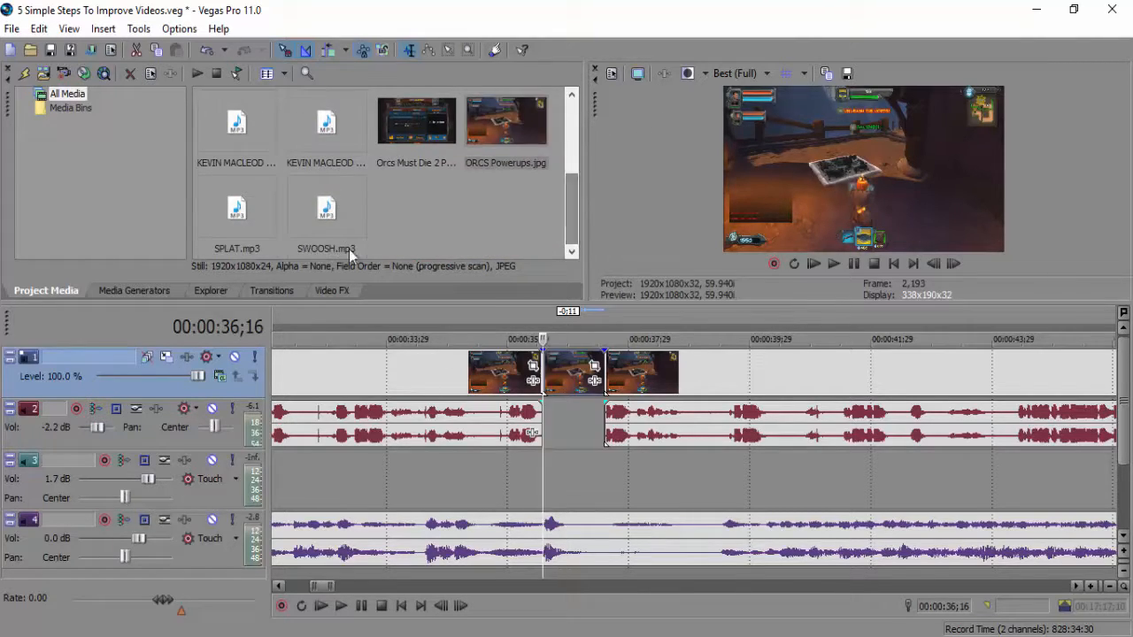
drag(571, 185, 570, 110)
click(354, 142)
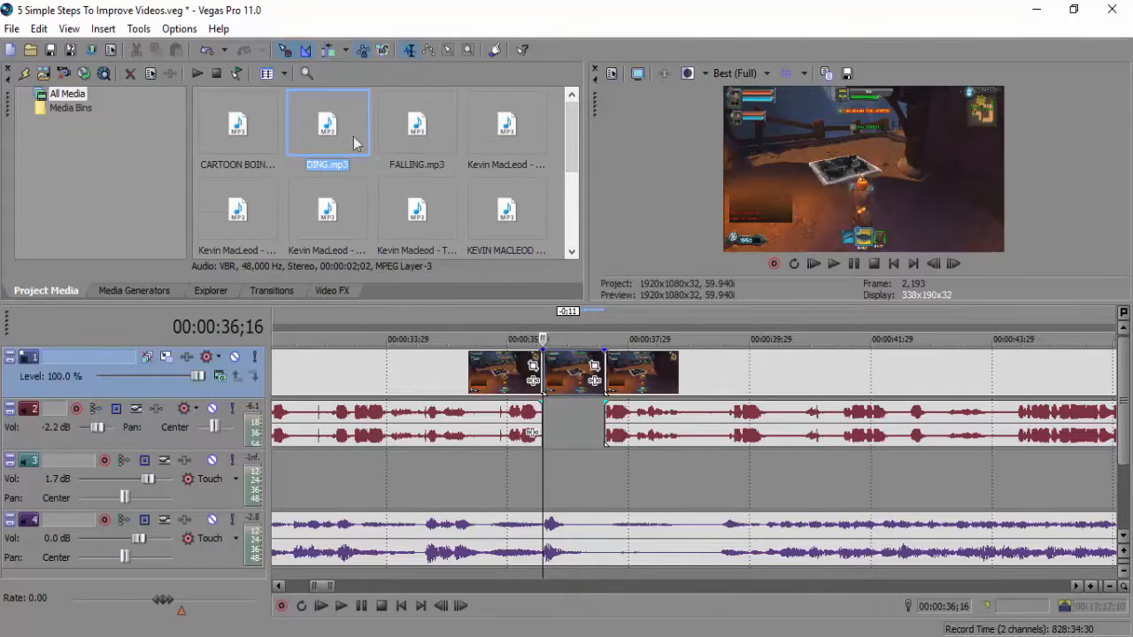
drag(327, 125, 580, 482)
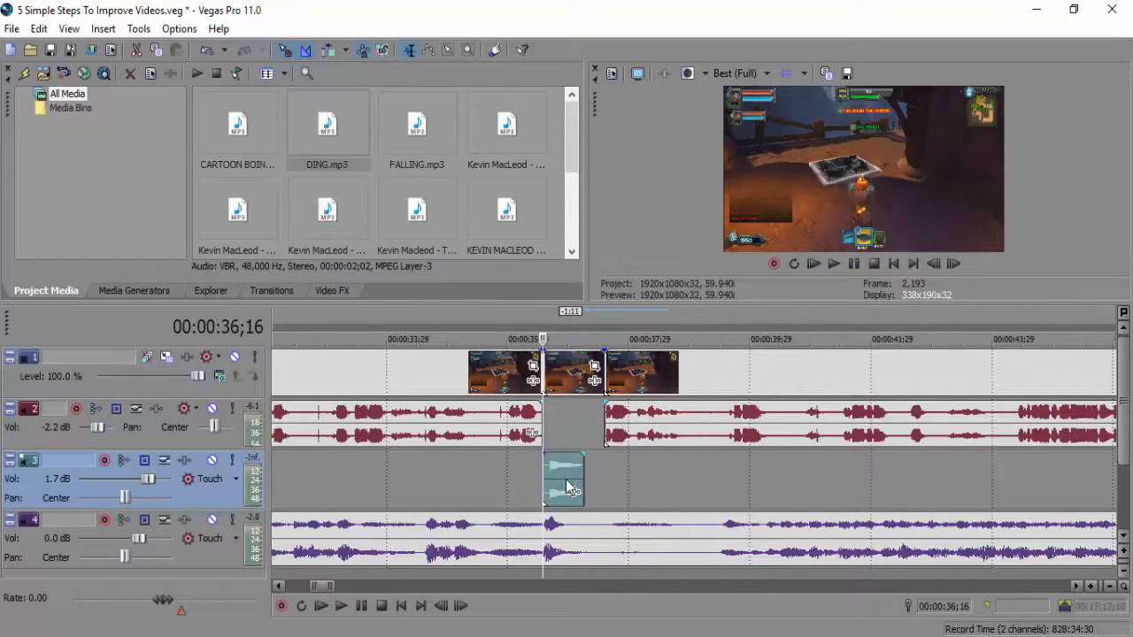
Step: Move the ding sound three frames earlier to start at 00:00:36;13, and play back the freeze-frame section
click(442, 606)
click(443, 607)
click(443, 606)
drag(566, 474, 560, 481)
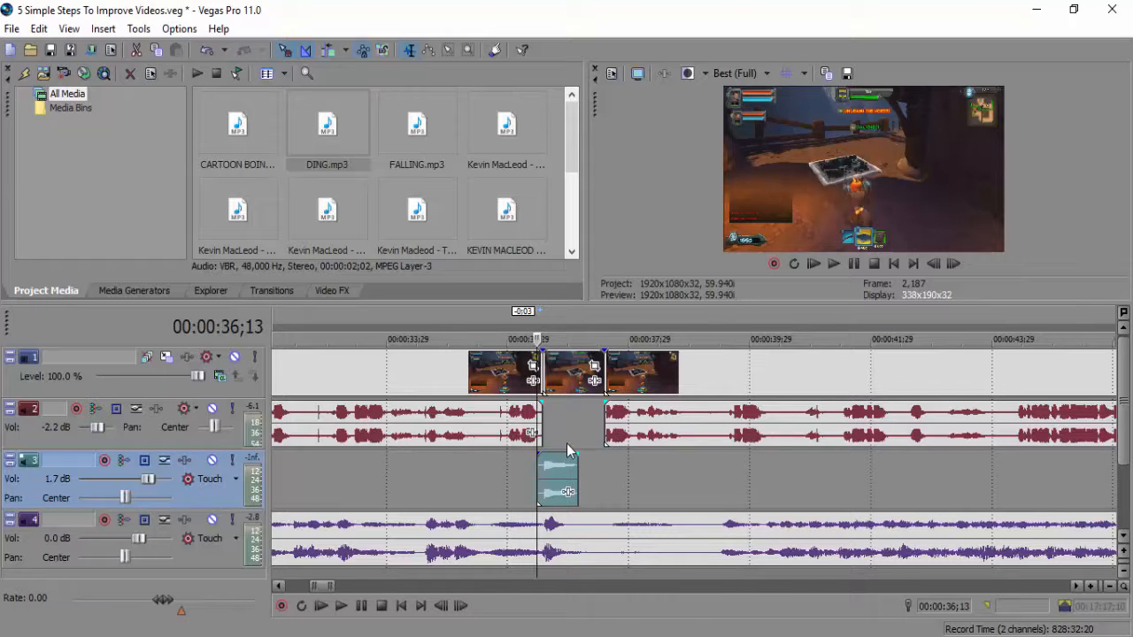
click(494, 484)
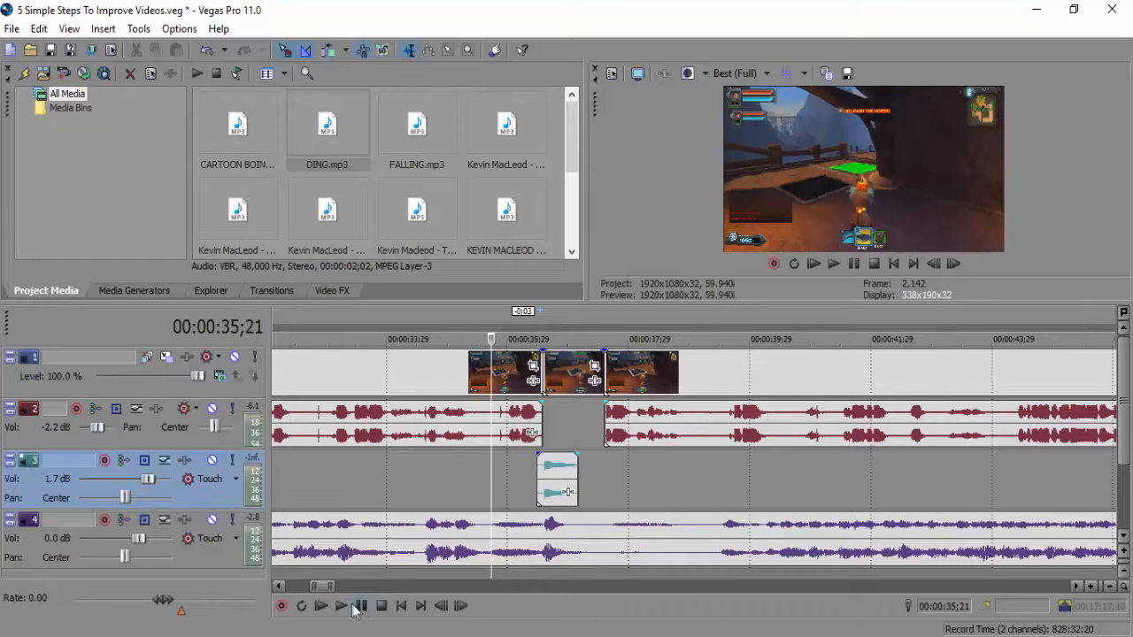
click(354, 606)
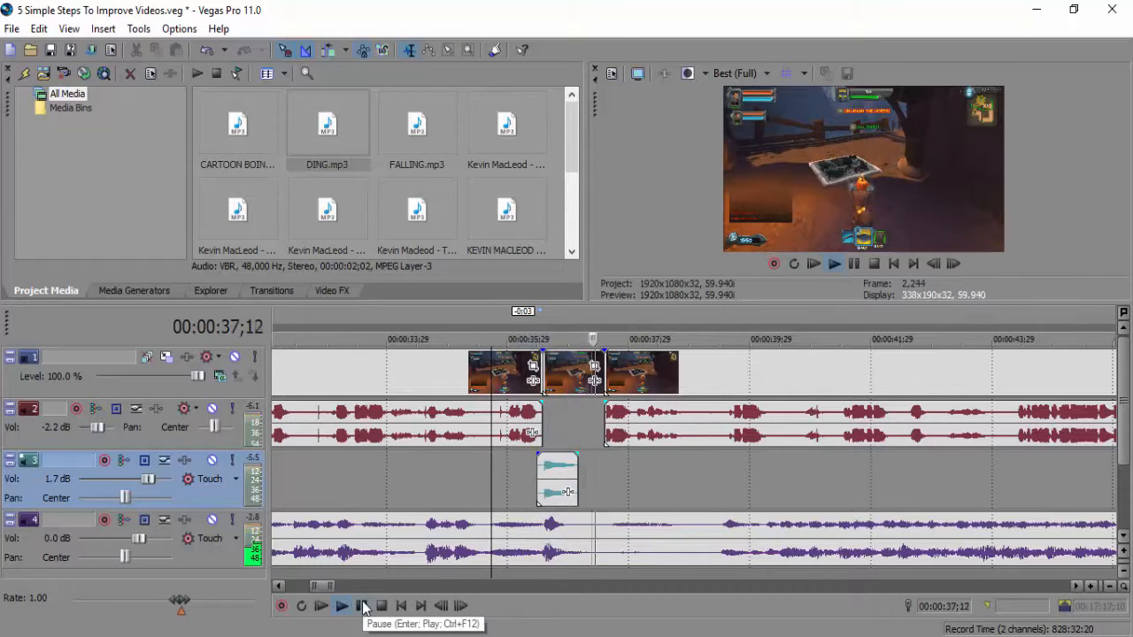
click(363, 606)
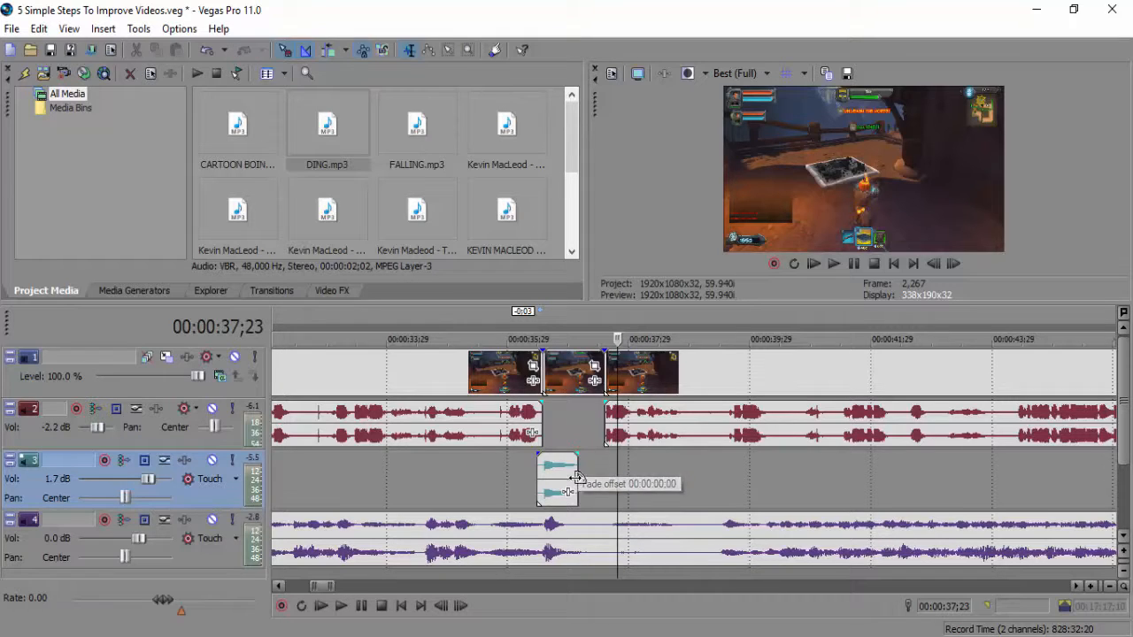
Step: Shorten the snapshot by 13 frames with the following gameplay moved up to its new end, and play the section
mouse_move(605, 365)
mouse_down()
mouse_move(573, 370)
mouse_move(621, 379)
mouse_up()
click(550, 378)
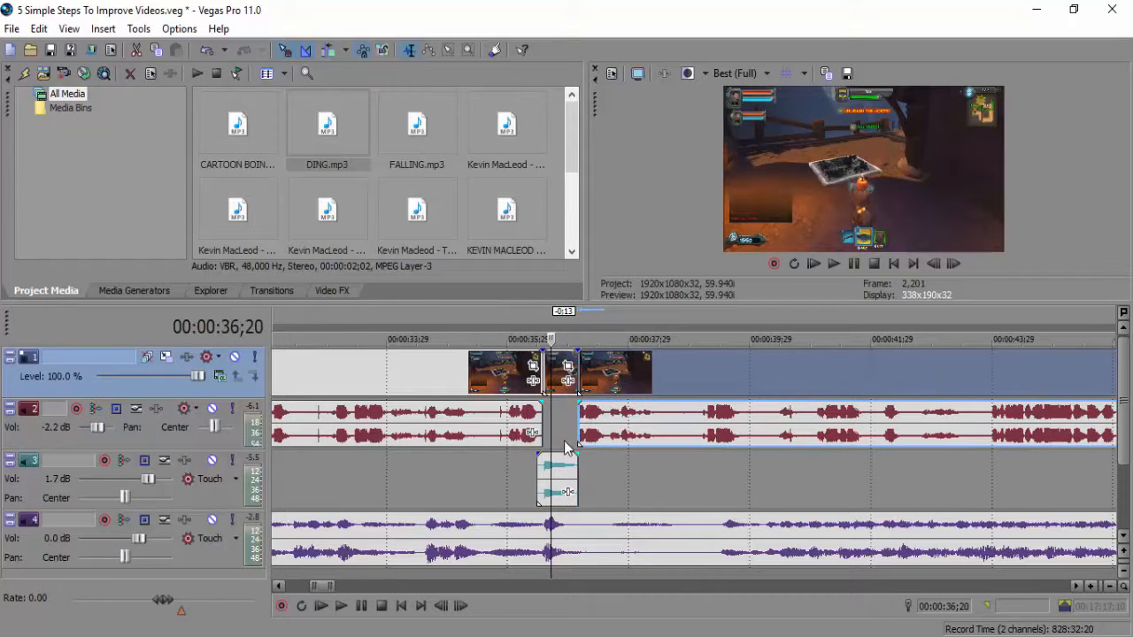
click(506, 476)
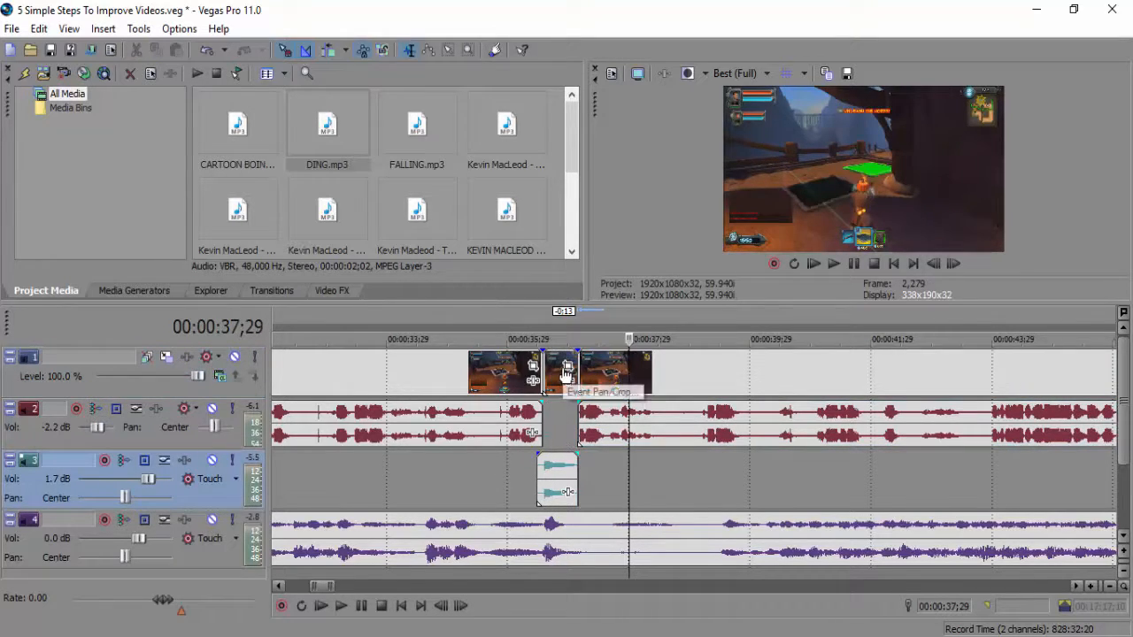
Step: Insert an empty video track above the gameplay track and put the cursor at the snapshot's start, 00:00:36;16
right_click(149, 387)
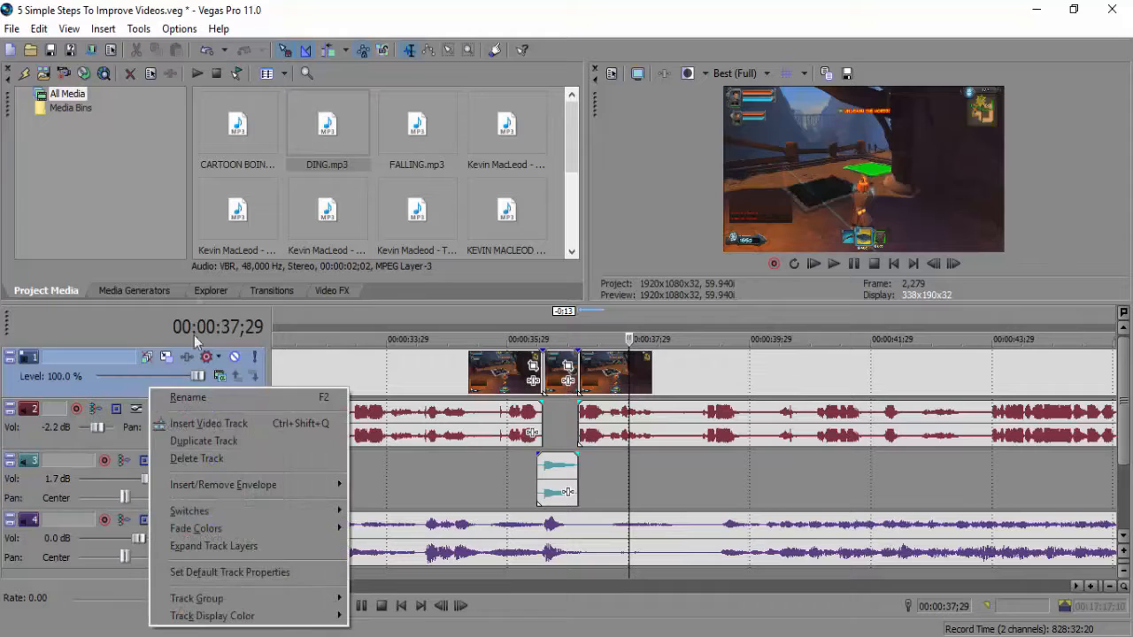
click(209, 423)
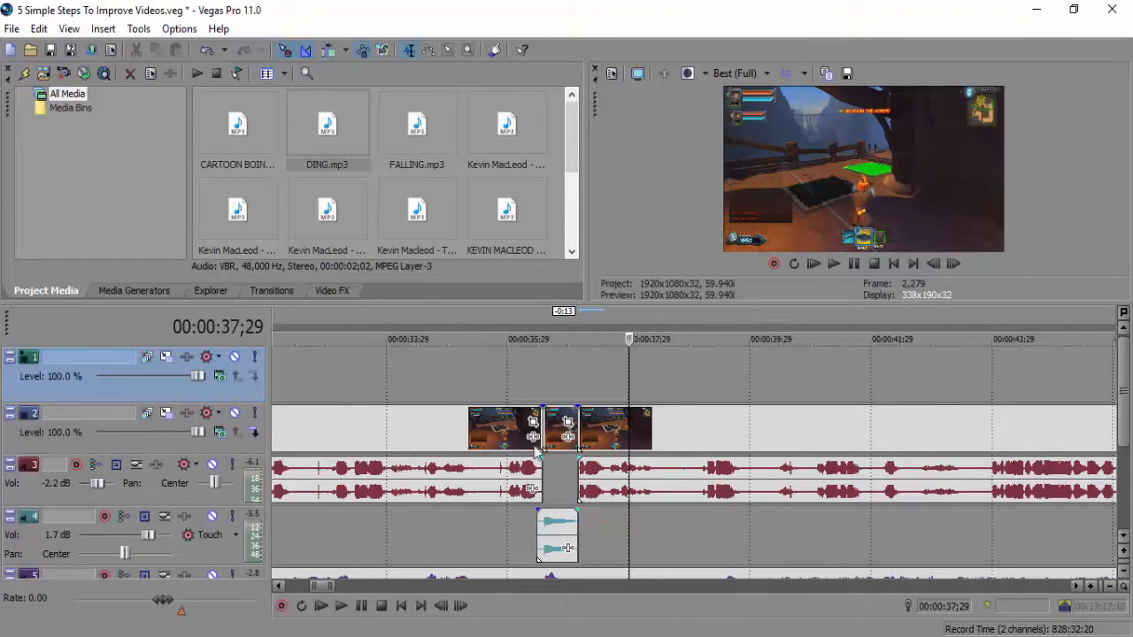
click(569, 430)
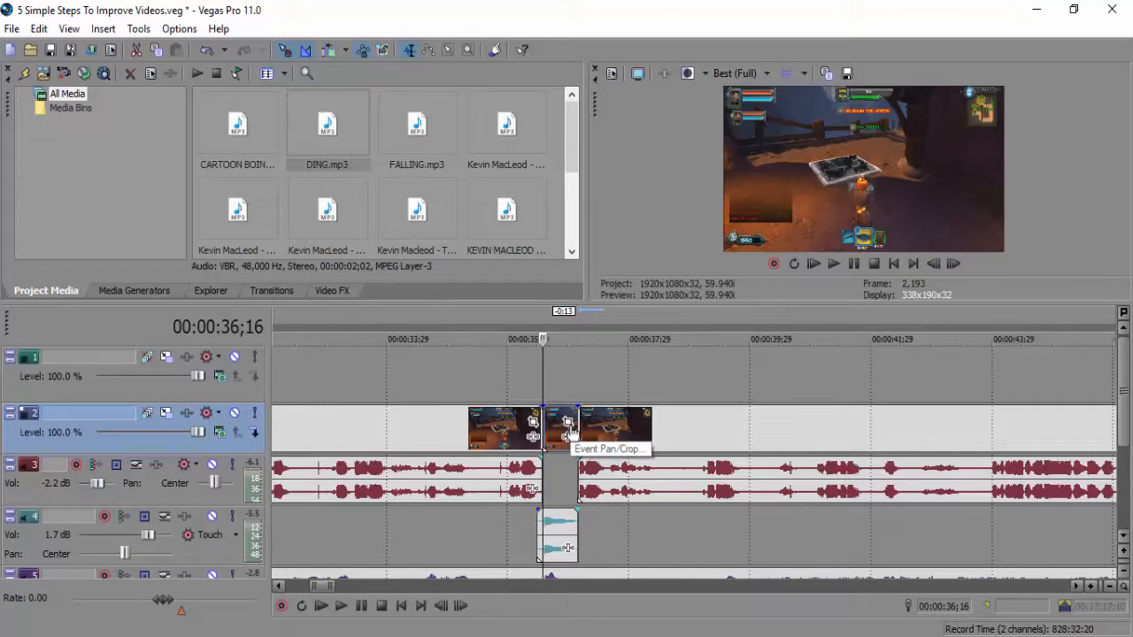
Step: Open the pan and crop settings of the ORCS Powerups snapshot and enlarge their workspace
drag(529, 304, 529, 357)
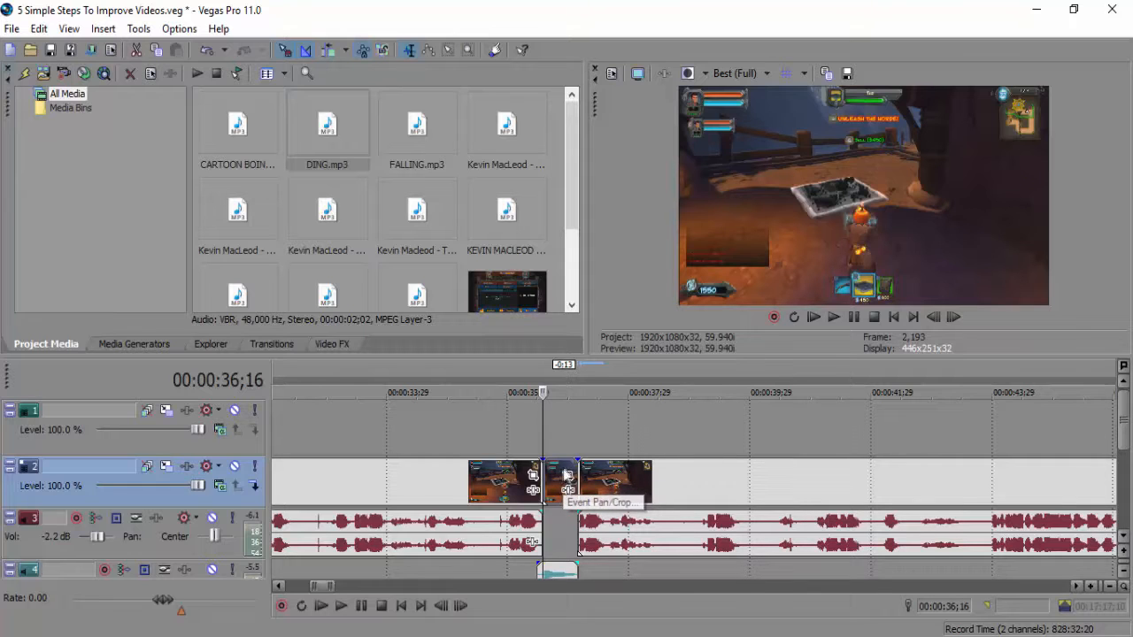
click(567, 478)
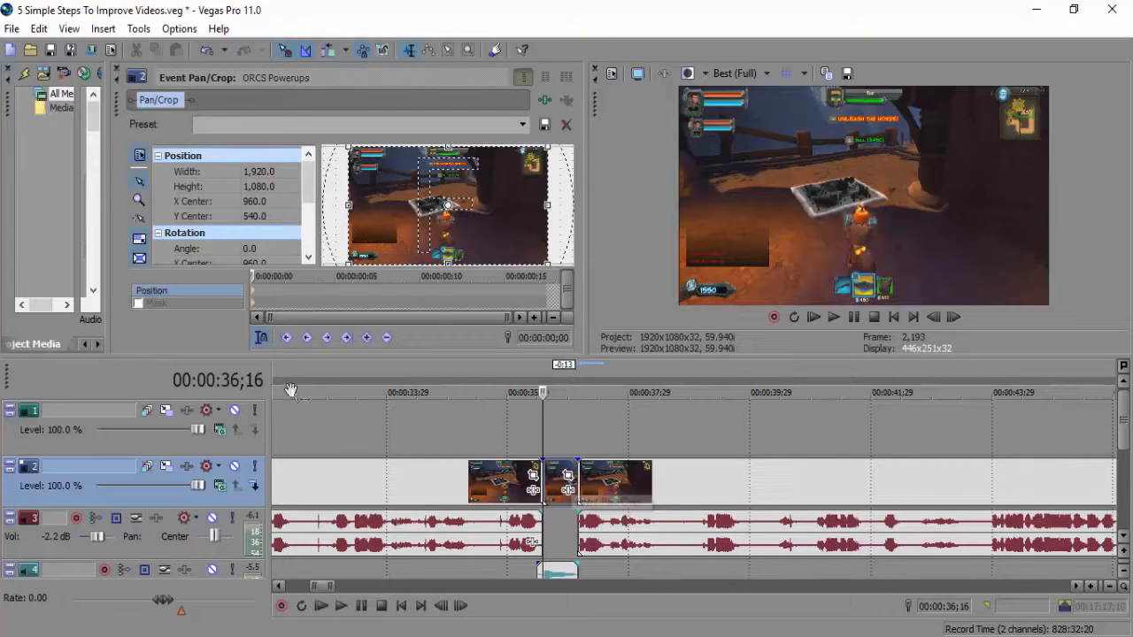
drag(313, 356, 316, 443)
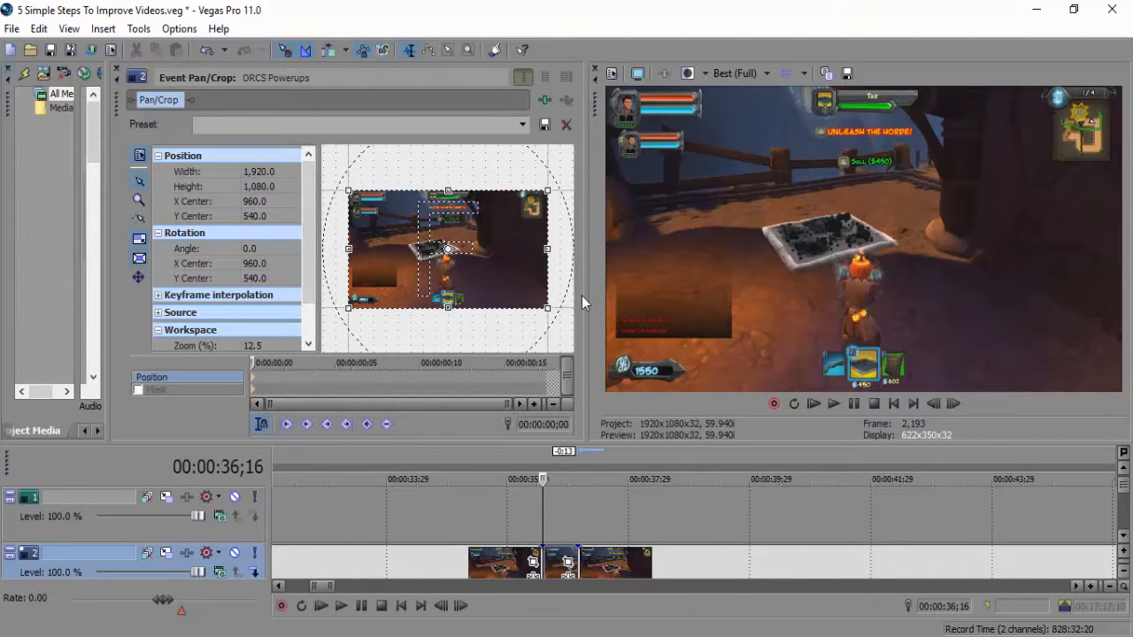
drag(589, 294, 901, 290)
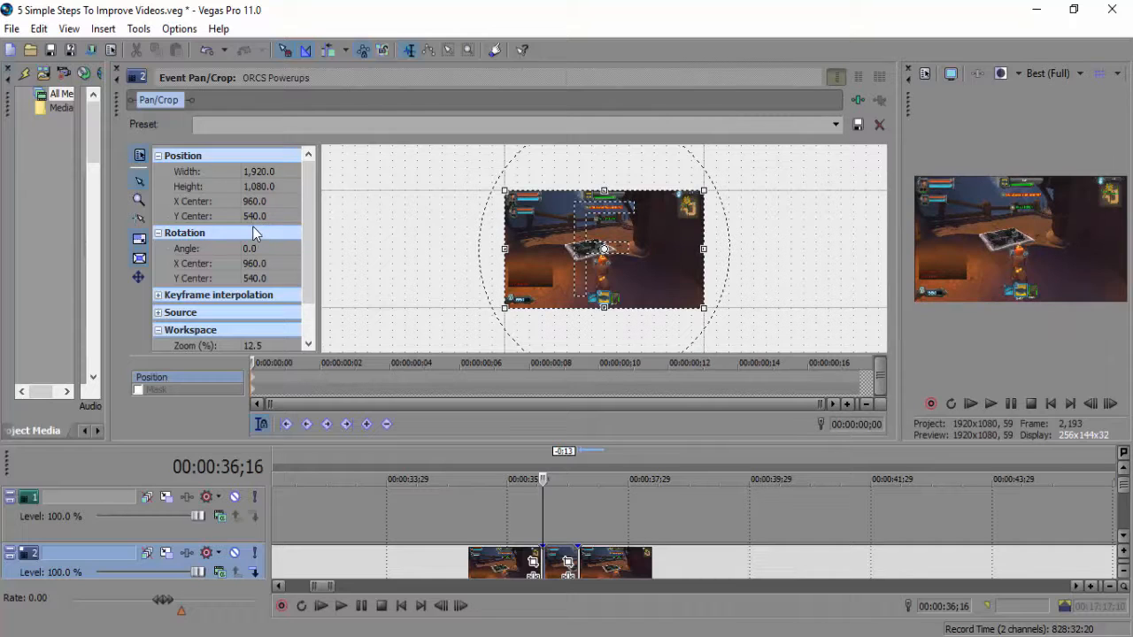
Step: Try rotating the snapshot's crop frame past an angle of 6.0, and restore the original framing
click(256, 248)
click(282, 247)
click(283, 246)
click(282, 246)
click(283, 246)
click(282, 246)
click(283, 246)
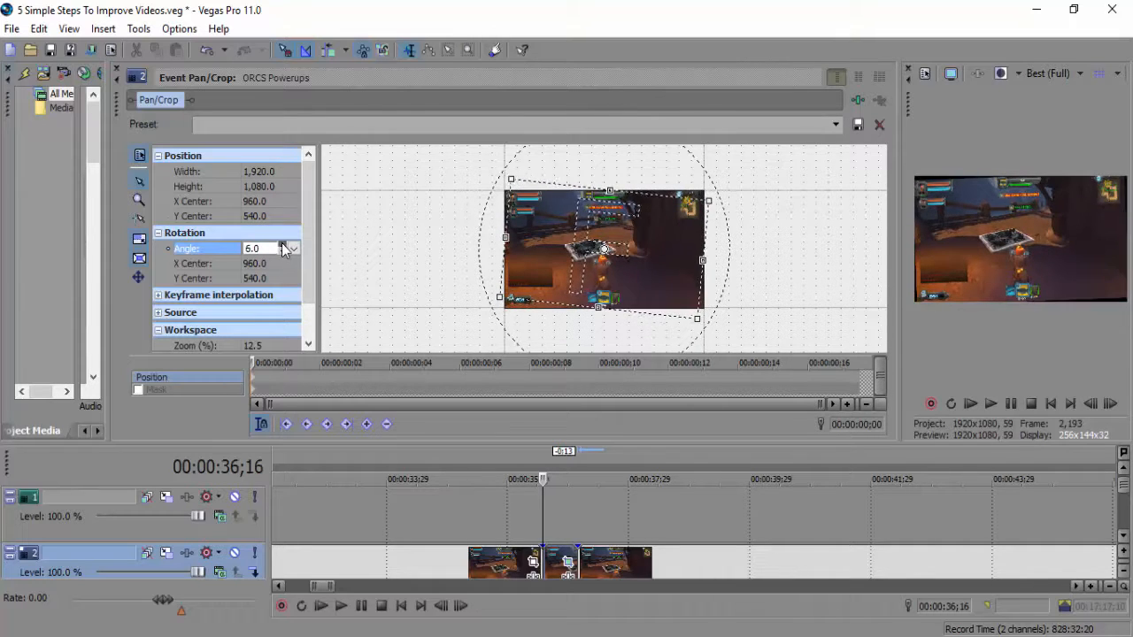
click(282, 247)
right_click(558, 233)
click(570, 246)
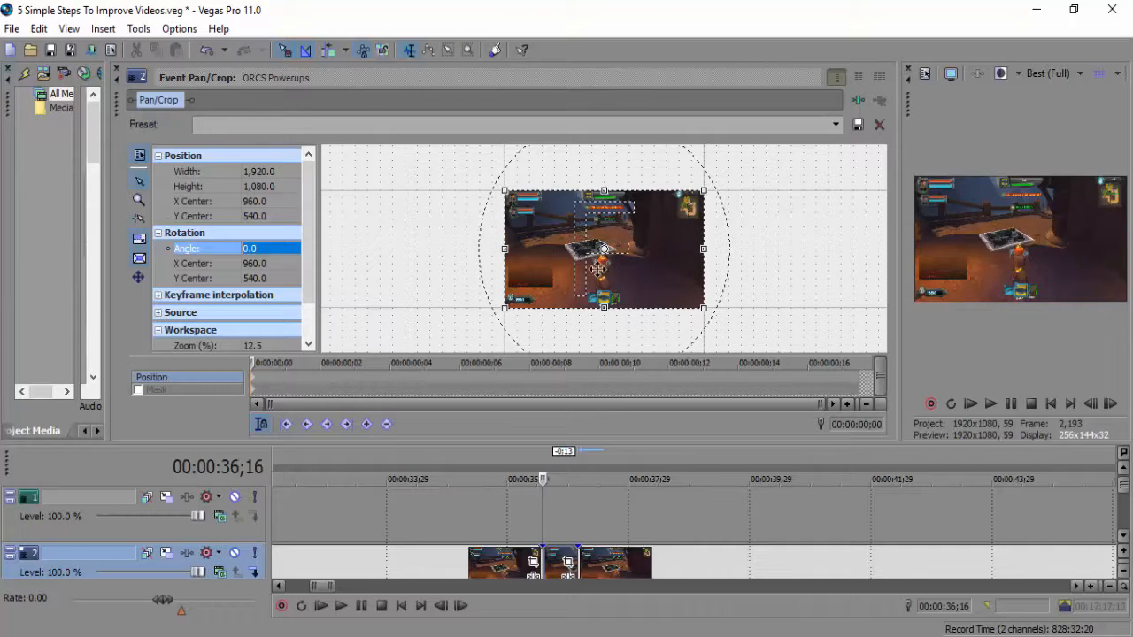
Step: Try shifting the snapshot's crop frame to center 848, 500 and then to 672, 460, restoring the original framing each time
drag(900, 278, 705, 278)
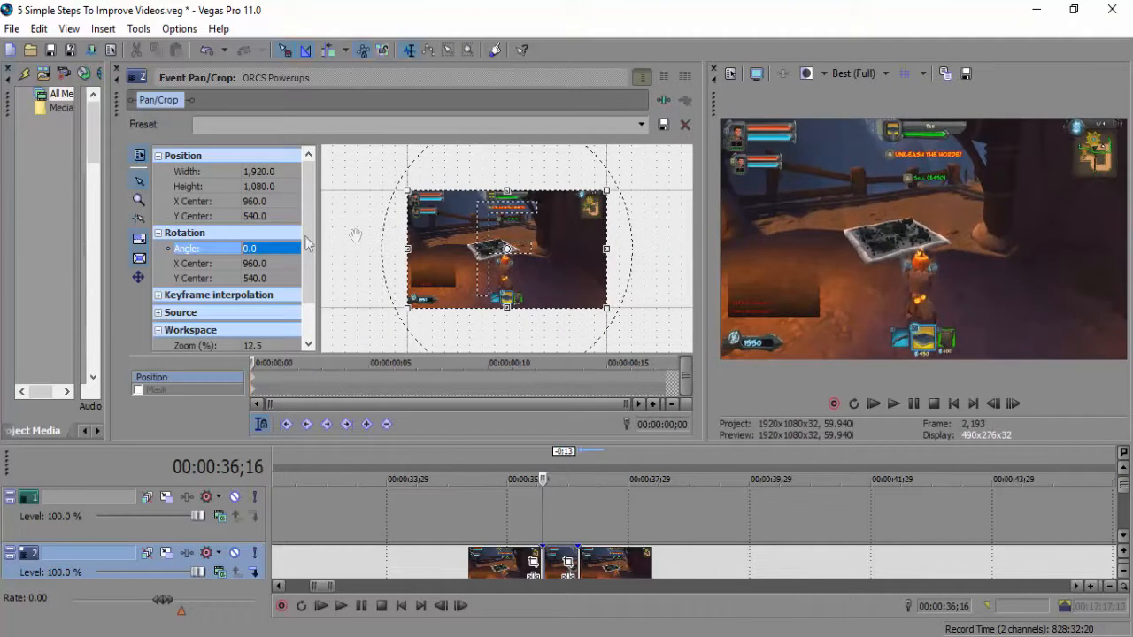
mouse_move(454, 230)
mouse_down()
mouse_move(414, 221)
mouse_move(441, 225)
mouse_up()
right_click(441, 225)
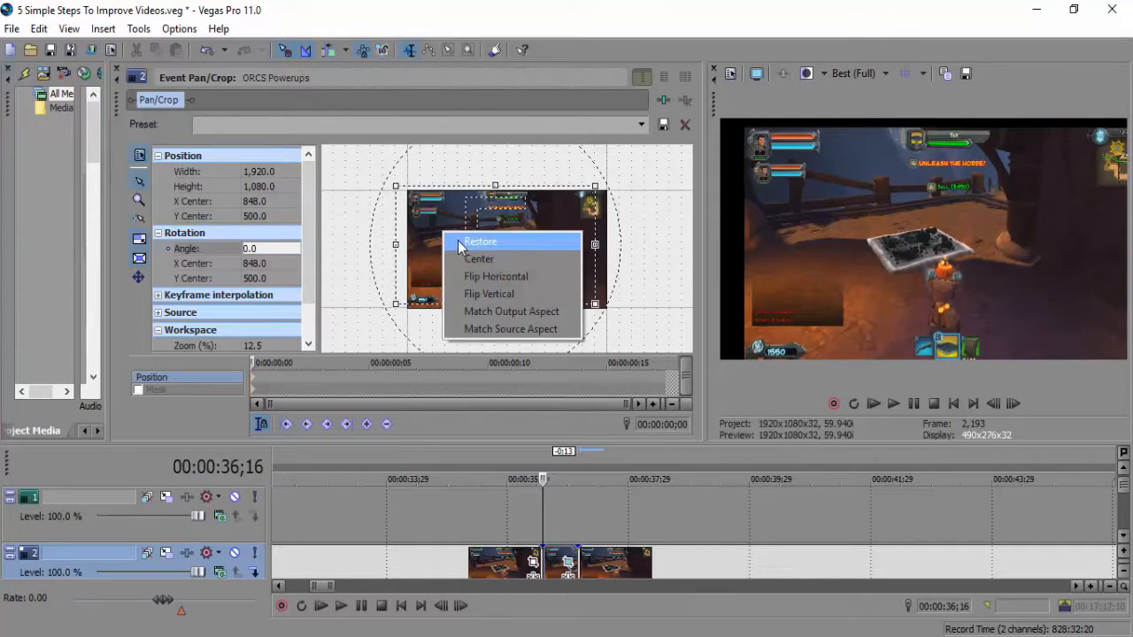
click(462, 241)
mouse_move(459, 256)
mouse_down()
mouse_move(385, 208)
mouse_move(643, 296)
mouse_move(431, 283)
mouse_move(444, 240)
mouse_up()
right_click(445, 240)
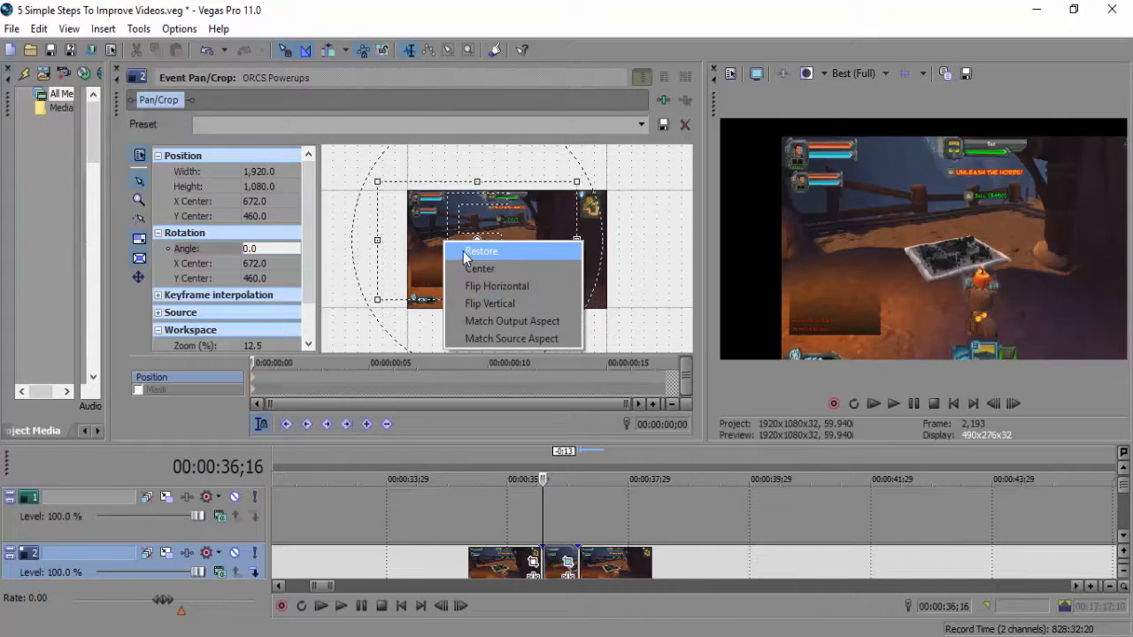
click(463, 252)
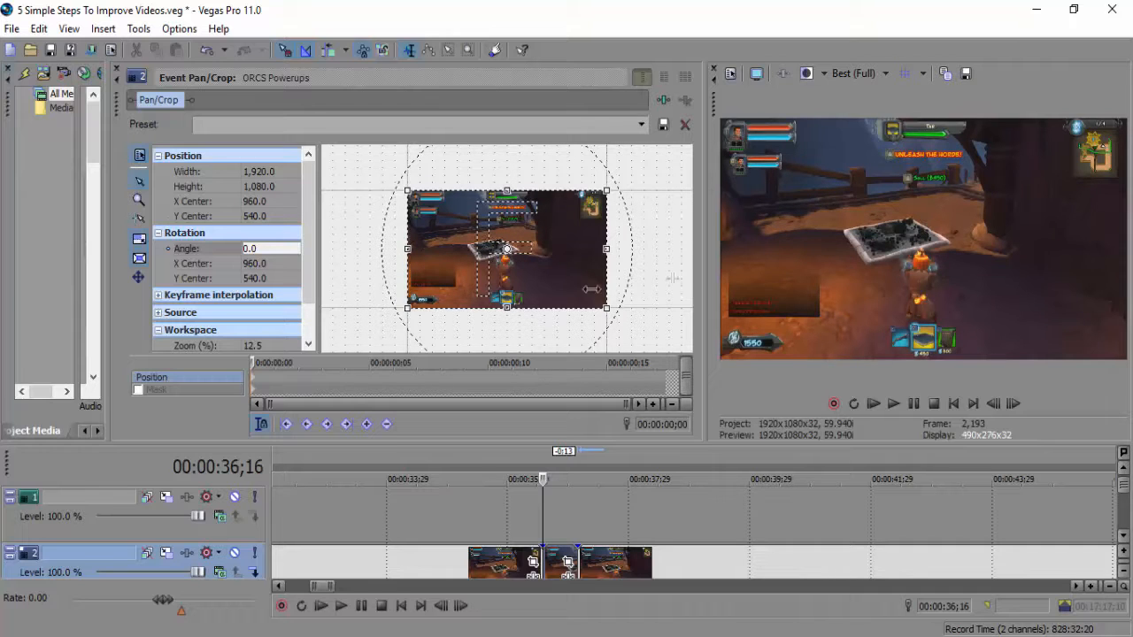
Step: Try flipping the snapshot's crop frame horizontally and then vertically, and restore the original framing
right_click(502, 274)
click(539, 322)
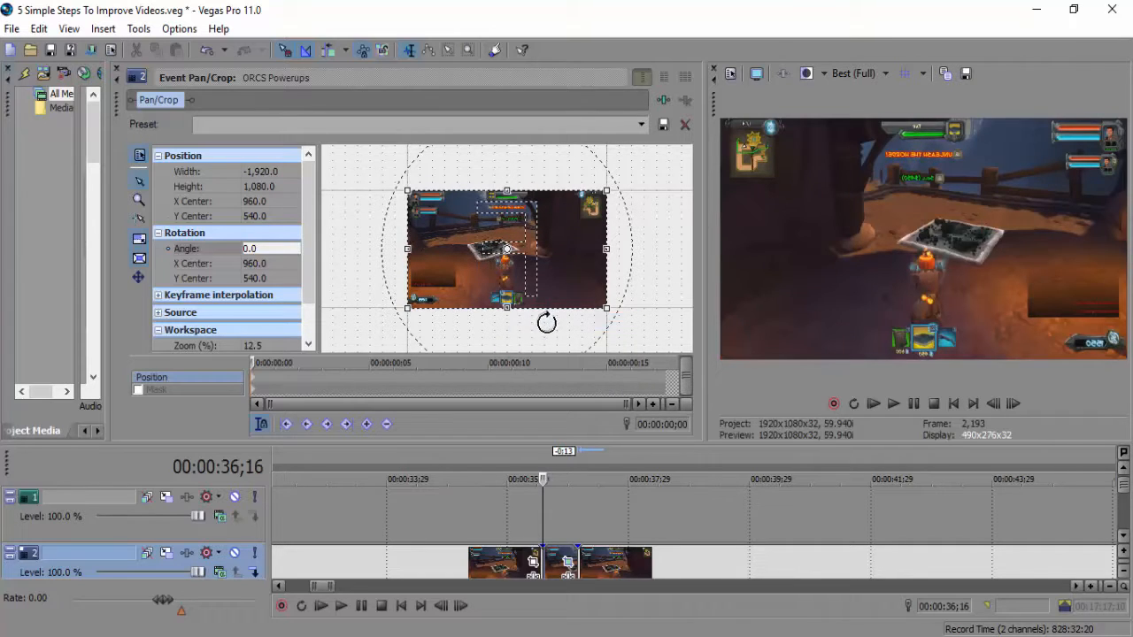
right_click(503, 271)
click(537, 339)
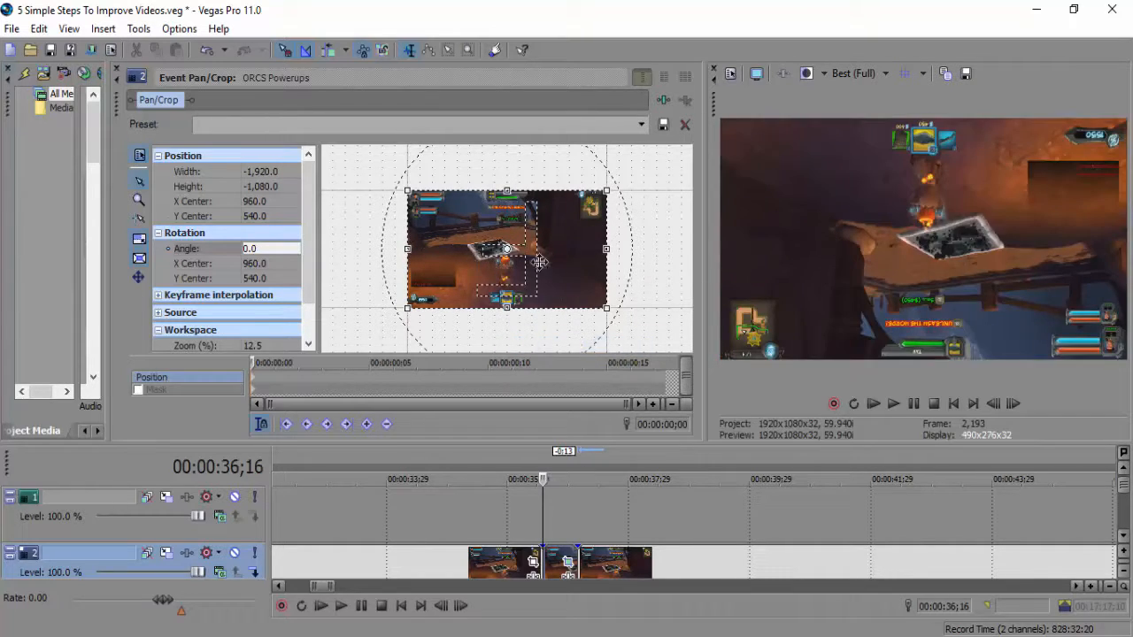
right_click(492, 232)
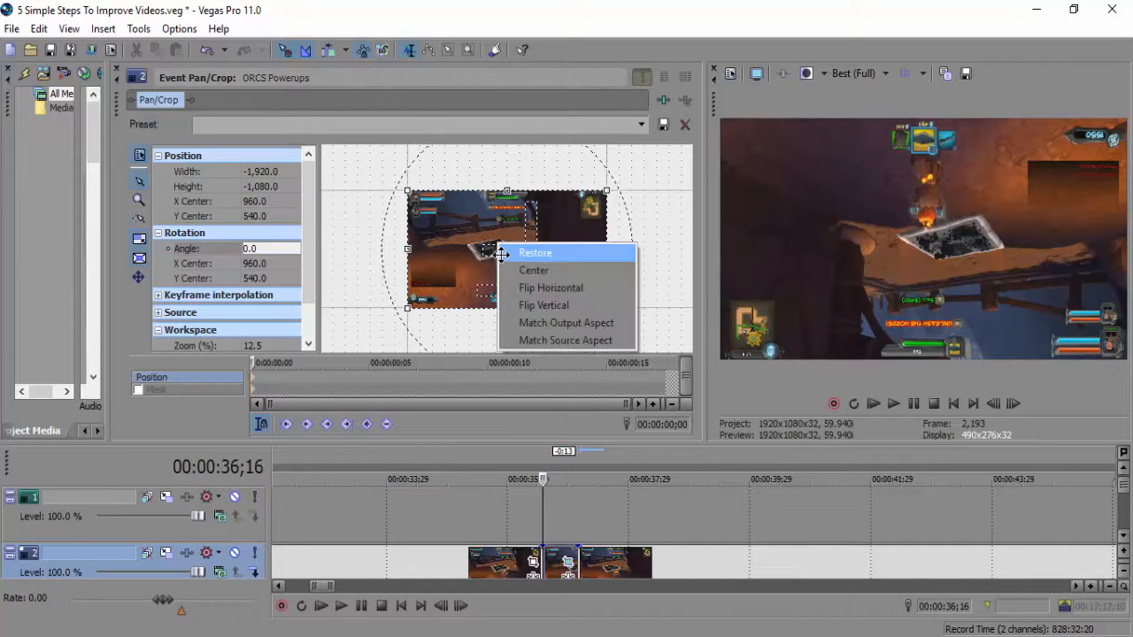
click(527, 251)
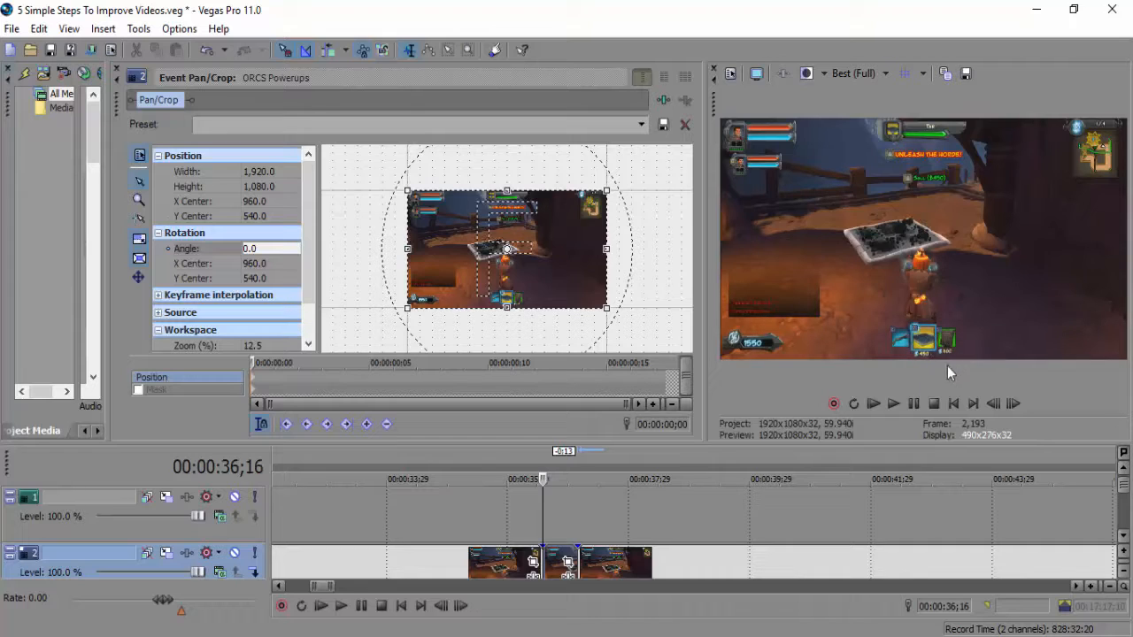
Step: Crop the snapshot to a close-up of the item slots at its lower middle, undoing a shift of the frame on the way
drag(507, 189, 508, 268)
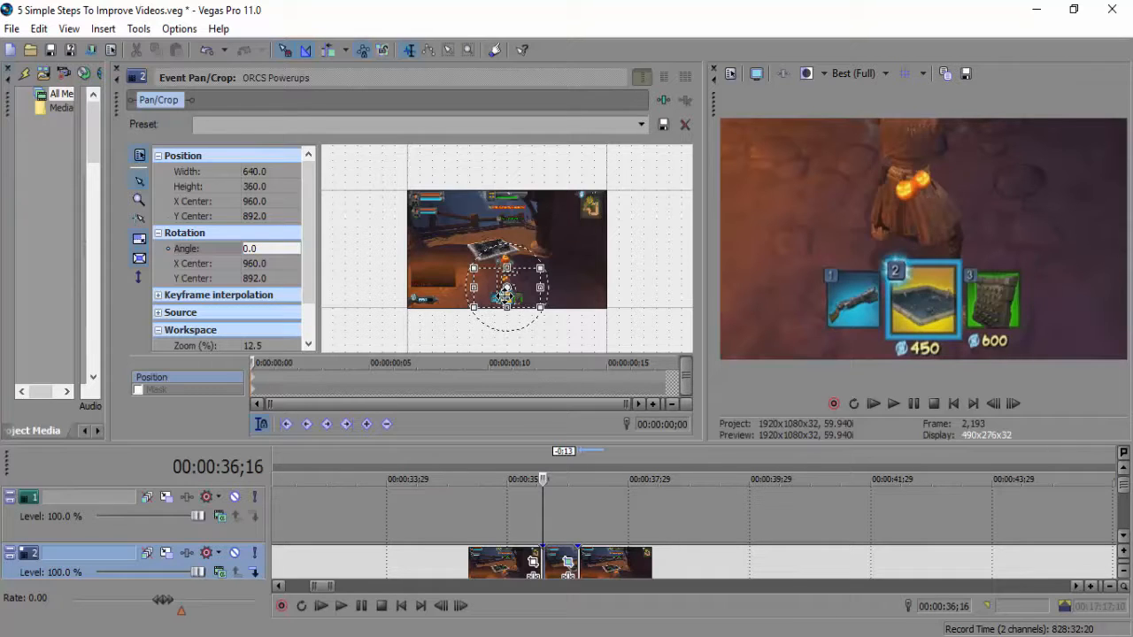
drag(507, 268, 507, 297)
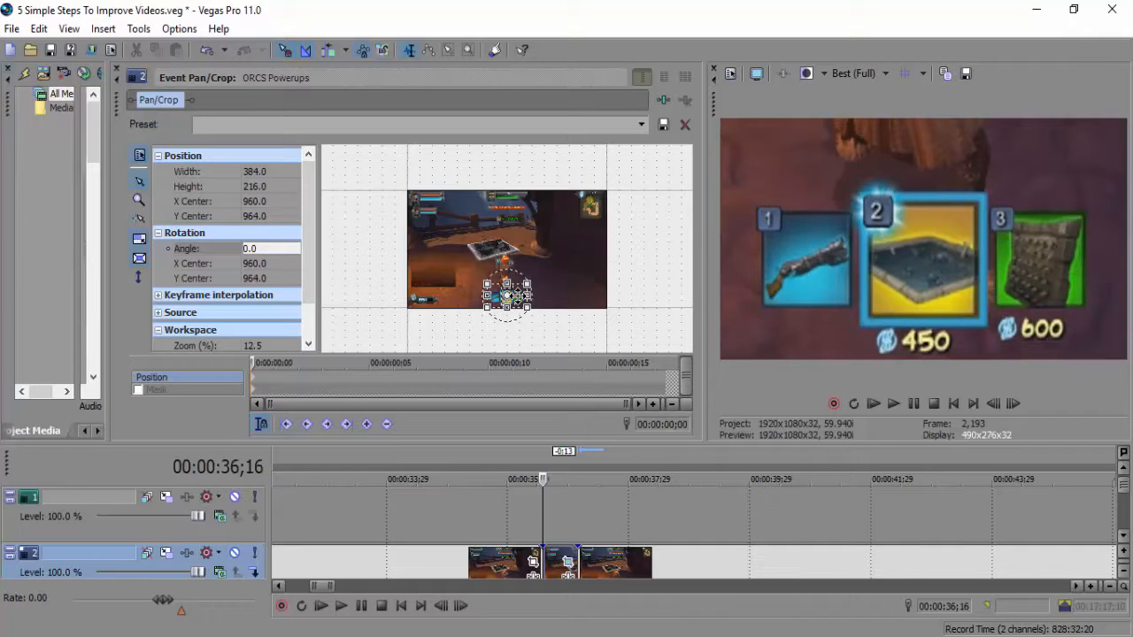
key(ctrl+z)
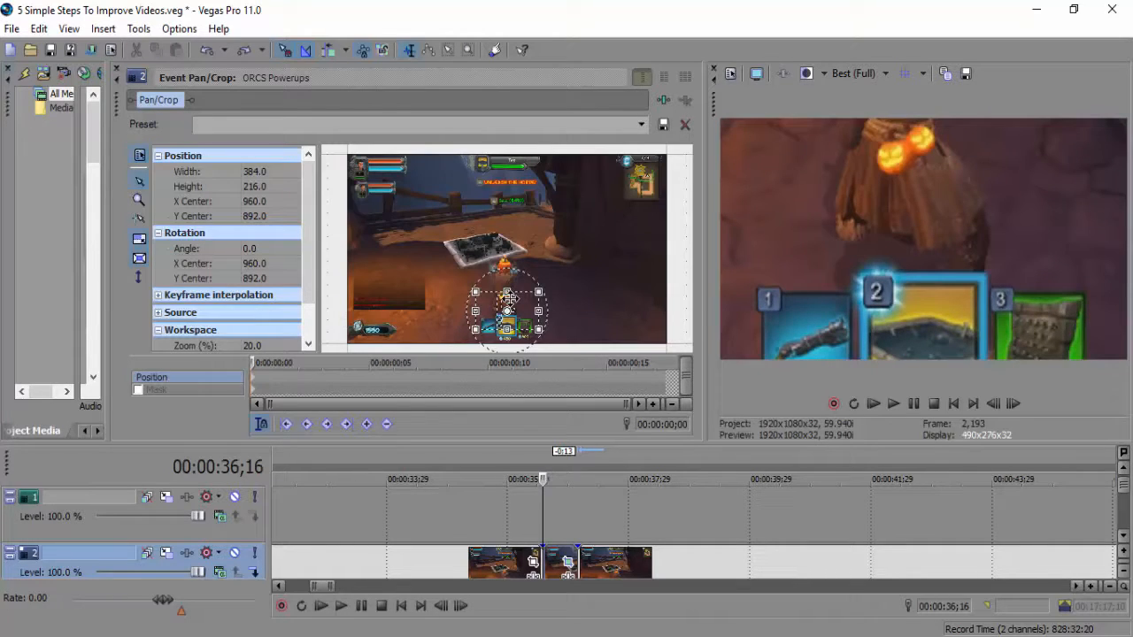
drag(530, 305, 537, 327)
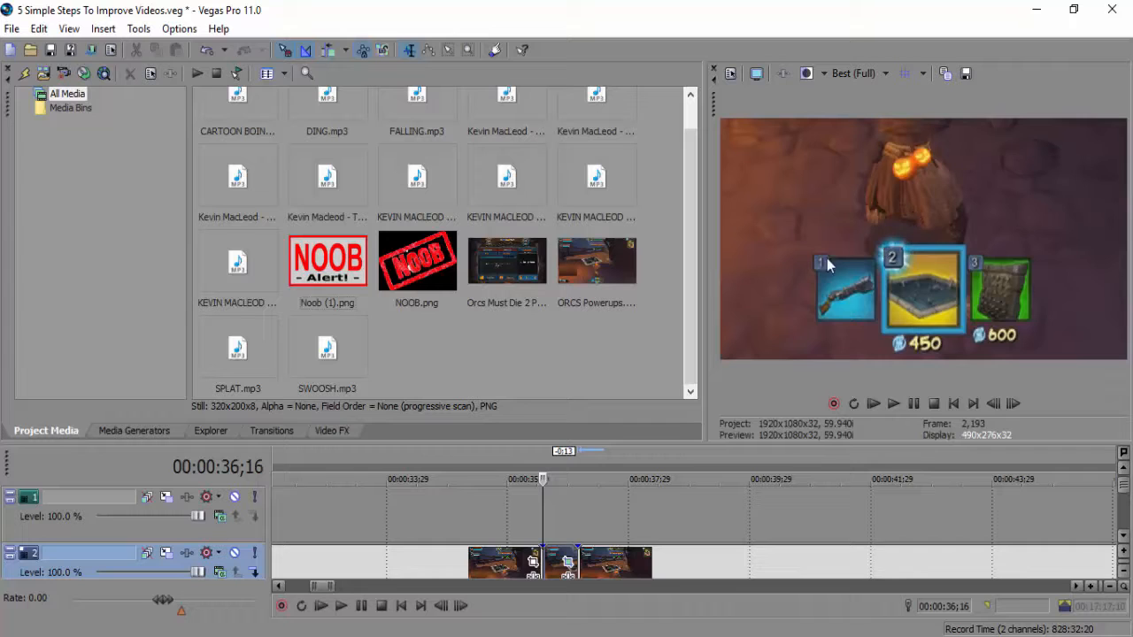
Step: Place Noob (1).png on the empty video track at the snapshot's start and trim it to the snapshot's length
click(329, 278)
drag(520, 465, 552, 508)
click(578, 512)
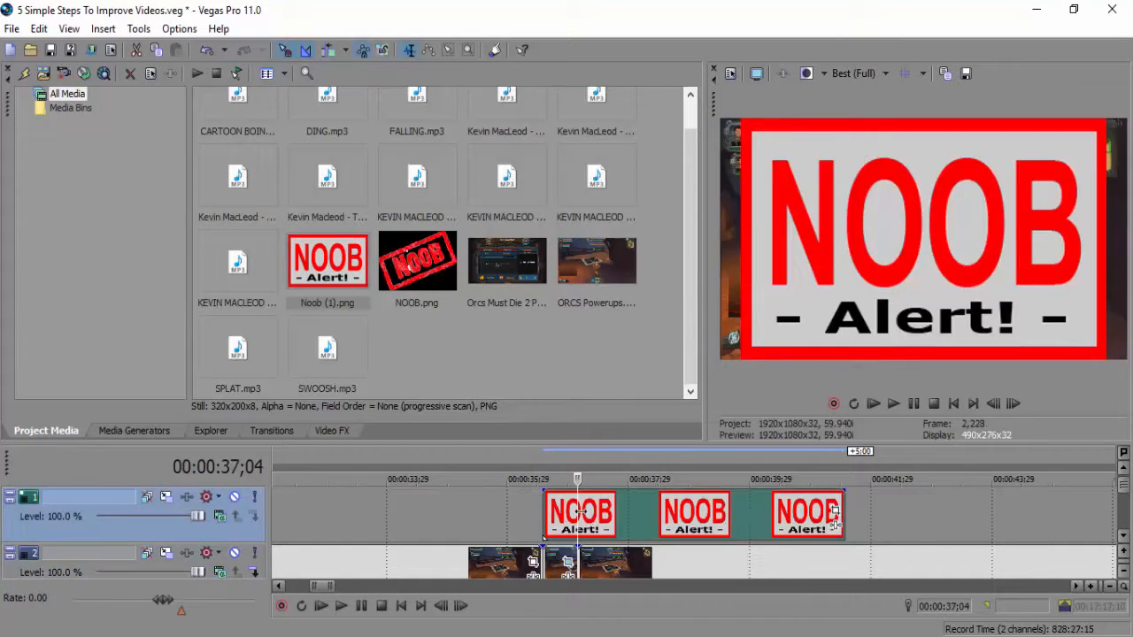
drag(836, 520, 579, 518)
click(493, 516)
Step: In the Noob Alert image's pan and crop settings, shrink it with a frame of about 917 × 573 and place it above the item slots
click(569, 512)
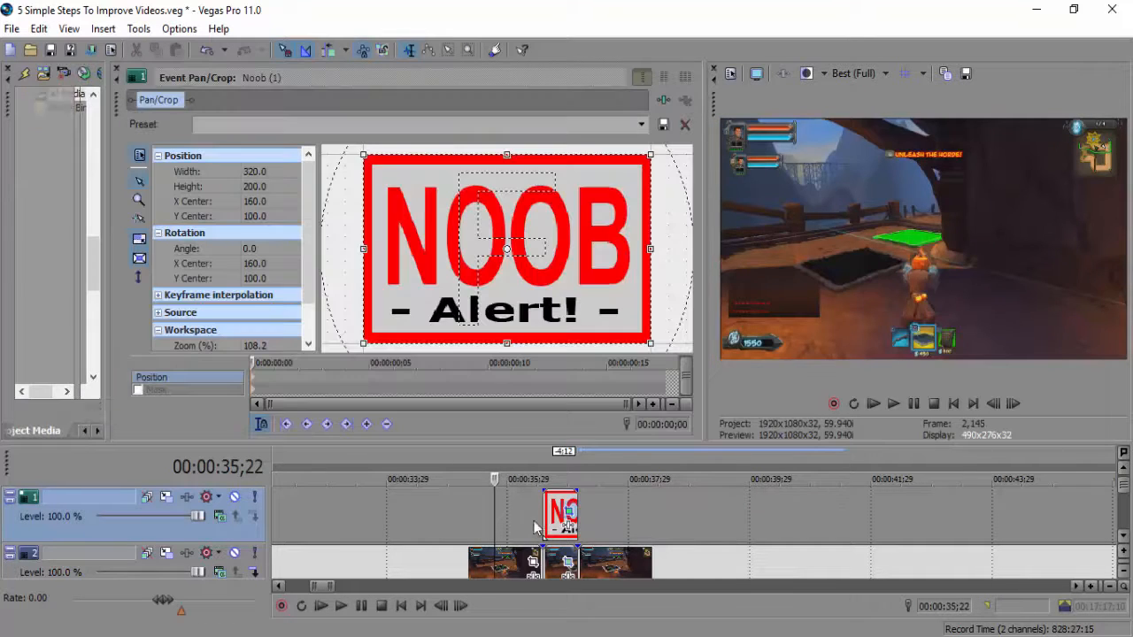
click(542, 525)
drag(650, 249, 919, 237)
mouse_move(573, 289)
mouse_down()
mouse_move(549, 378)
mouse_move(579, 305)
mouse_up()
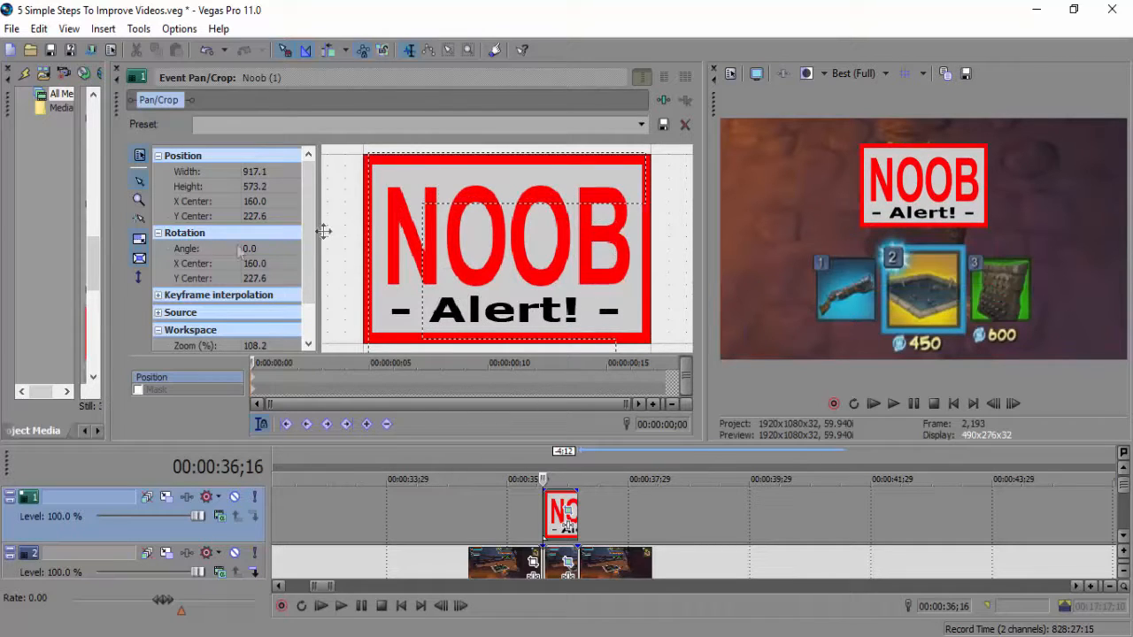
Step: Rotate the Noob Alert image to an angle of 13.0 and shift its frame to a center of about 119, 233
click(256, 250)
click(281, 246)
click(281, 246)
click(280, 246)
click(281, 246)
click(281, 246)
click(282, 248)
drag(473, 256, 477, 206)
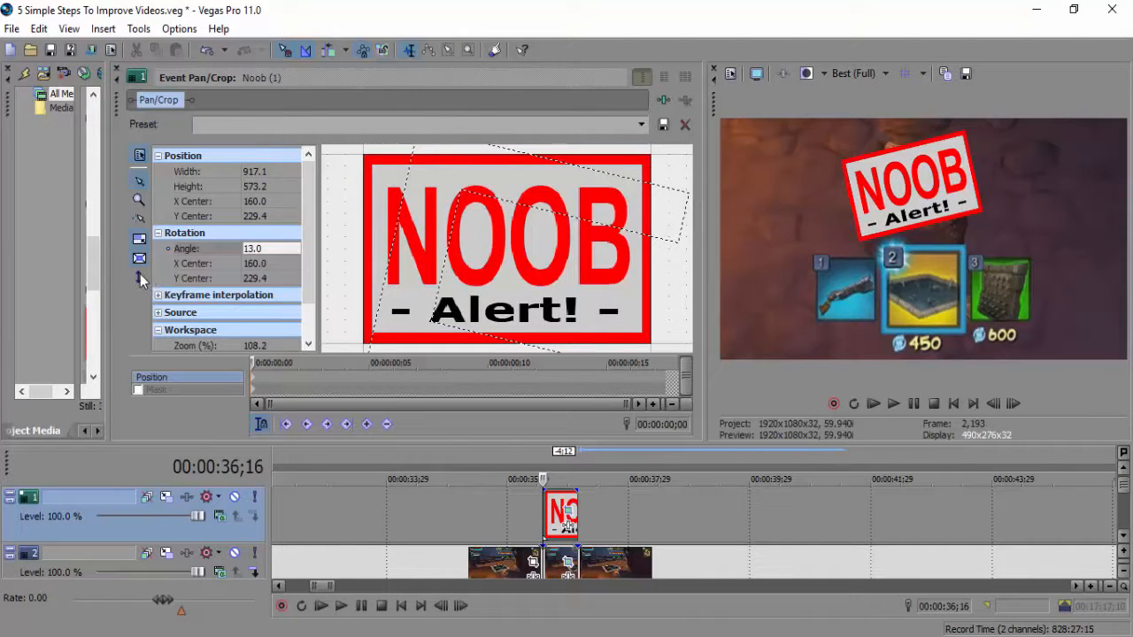
drag(526, 247, 500, 247)
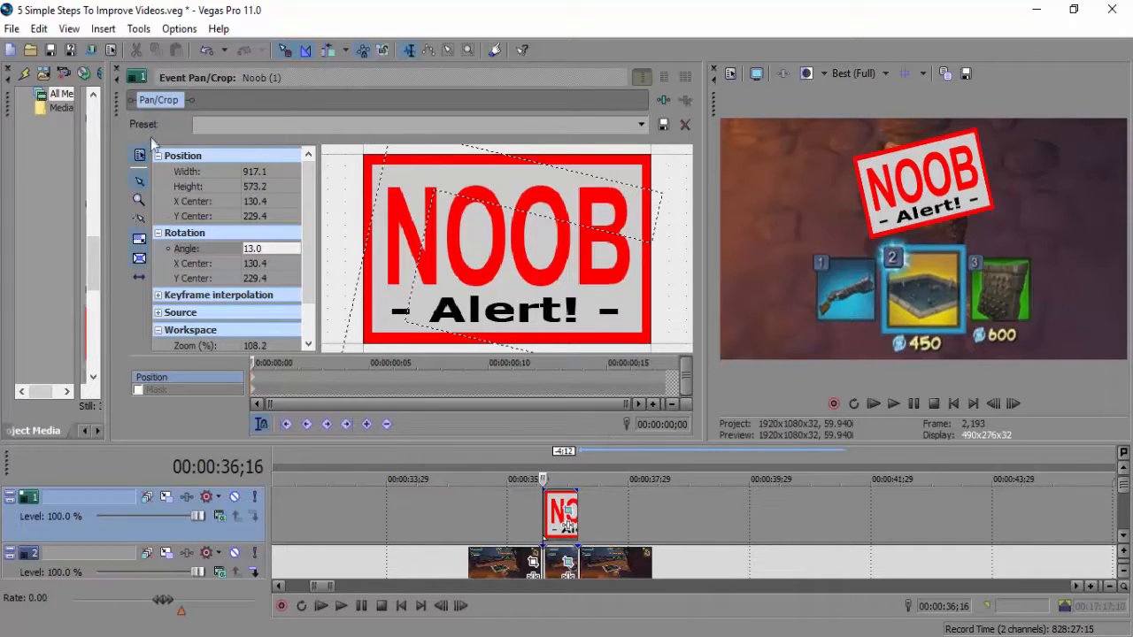
Step: Play the freeze-frame section and set the video preview quality to Preview (Quarter)
click(915, 404)
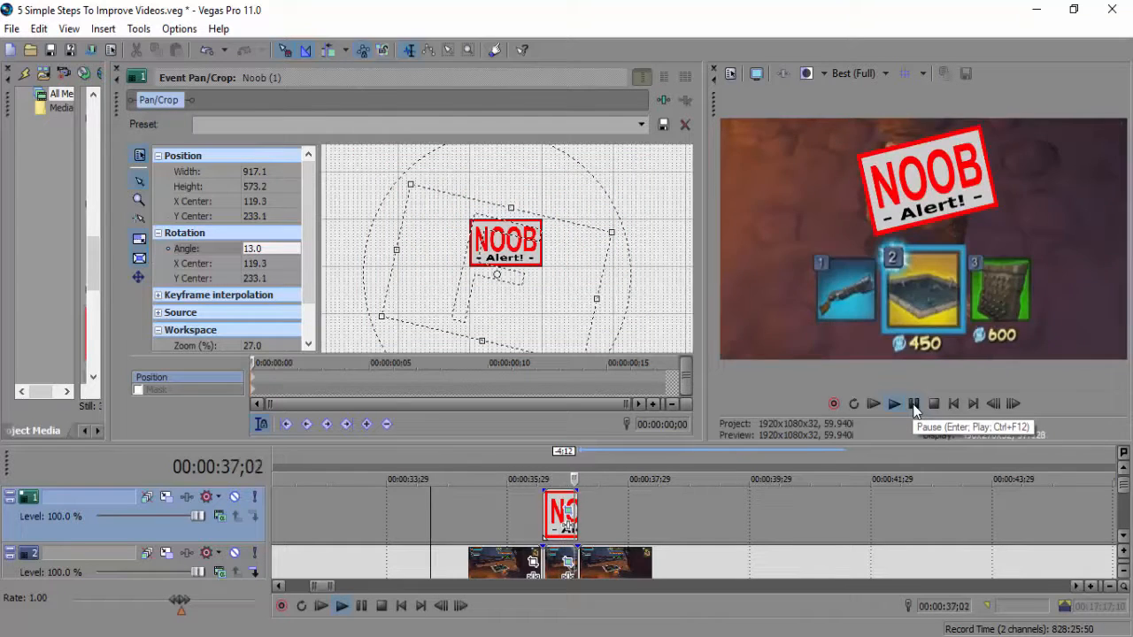
click(915, 404)
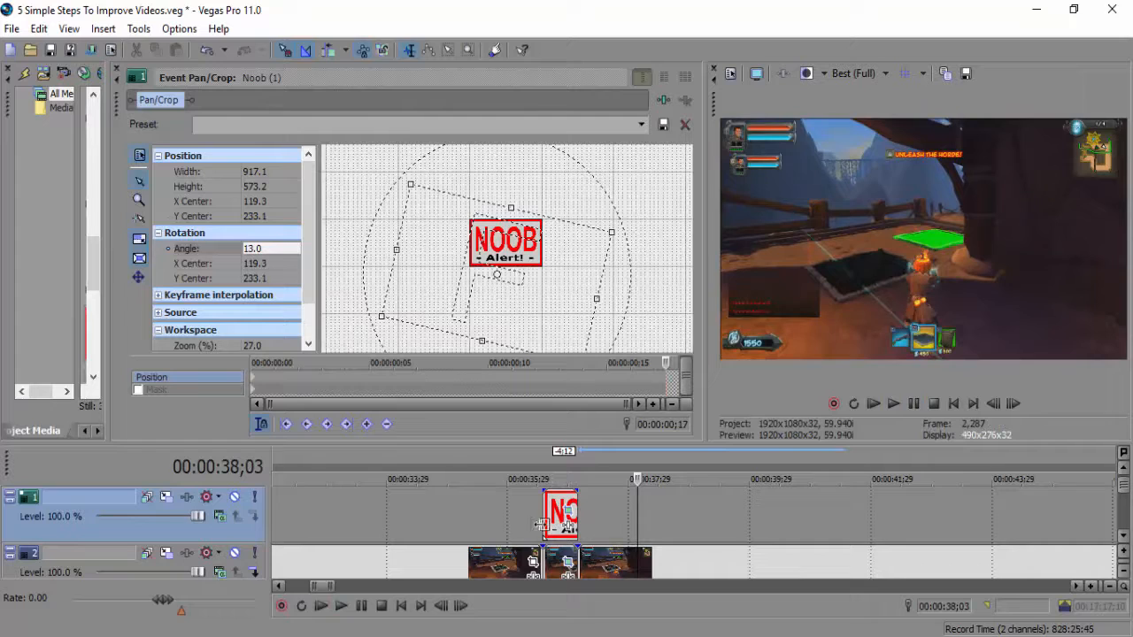
click(843, 78)
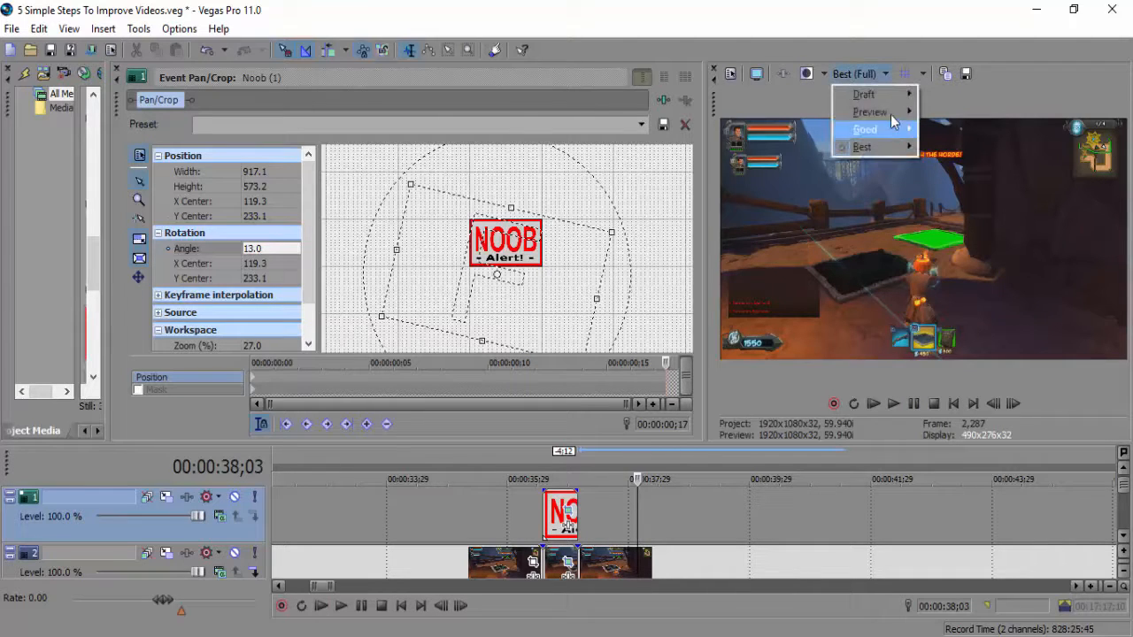
mouse_move(885, 111)
click(952, 166)
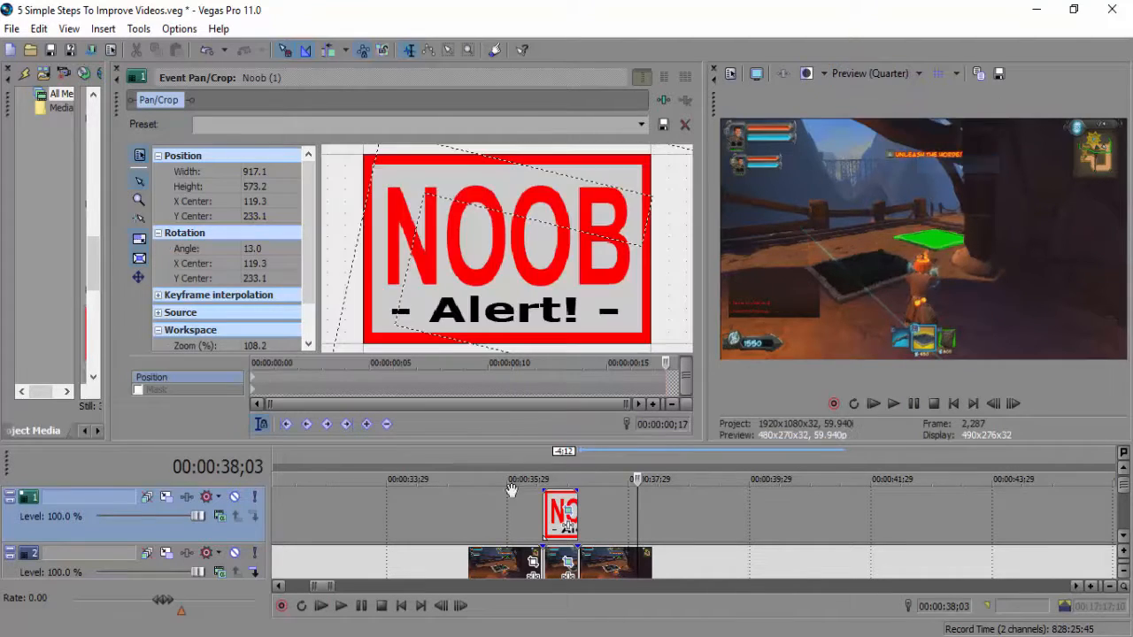
Step: Play the freeze-frame section repeatedly from around 00:00:35 to check the snapshot and Noob Alert image in motion
click(457, 520)
click(894, 405)
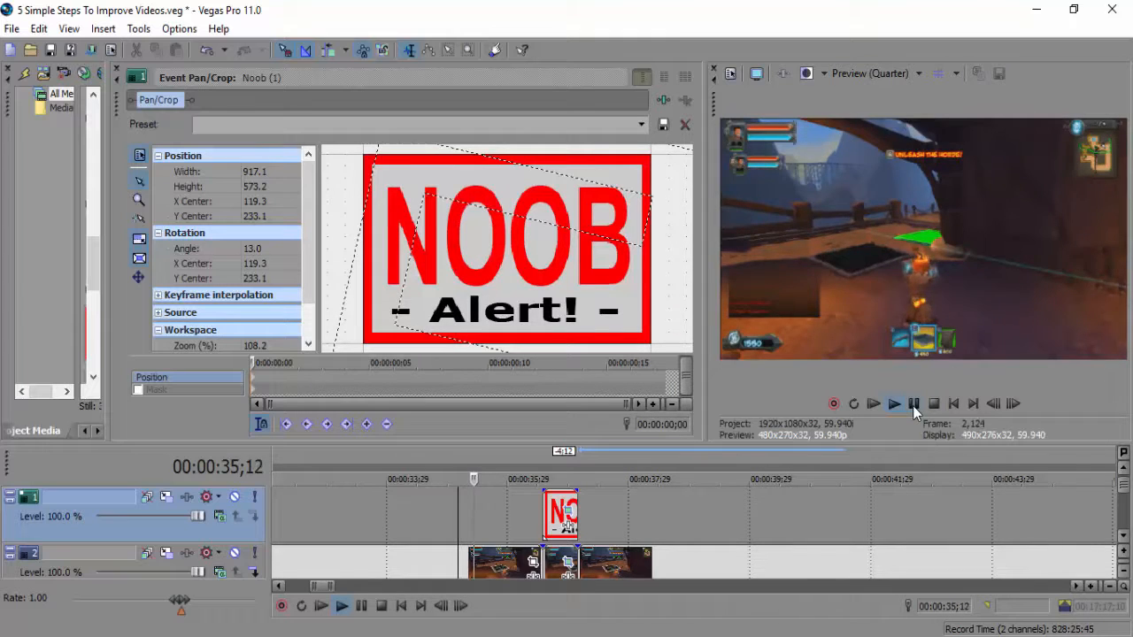
click(915, 406)
click(472, 512)
click(903, 404)
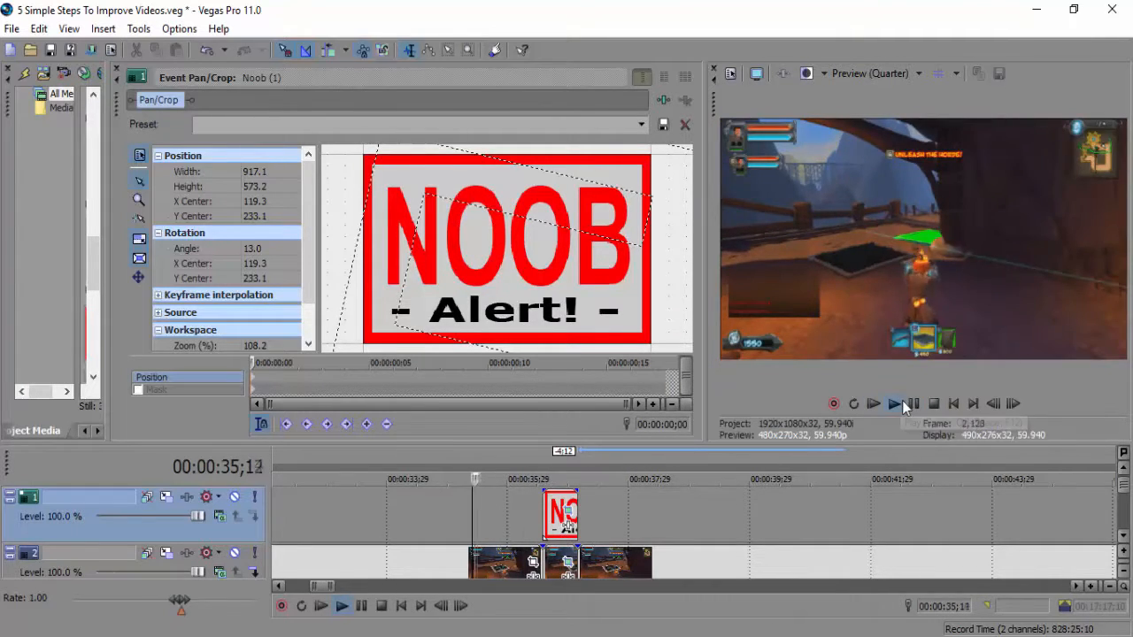
click(916, 406)
click(539, 522)
click(521, 514)
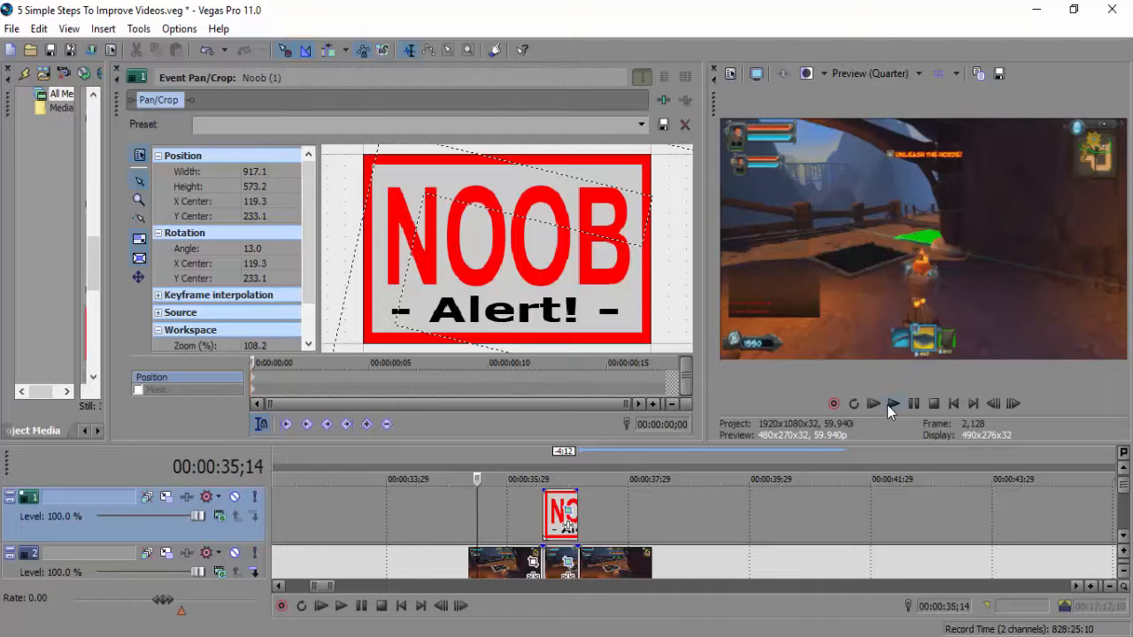
click(893, 404)
click(912, 404)
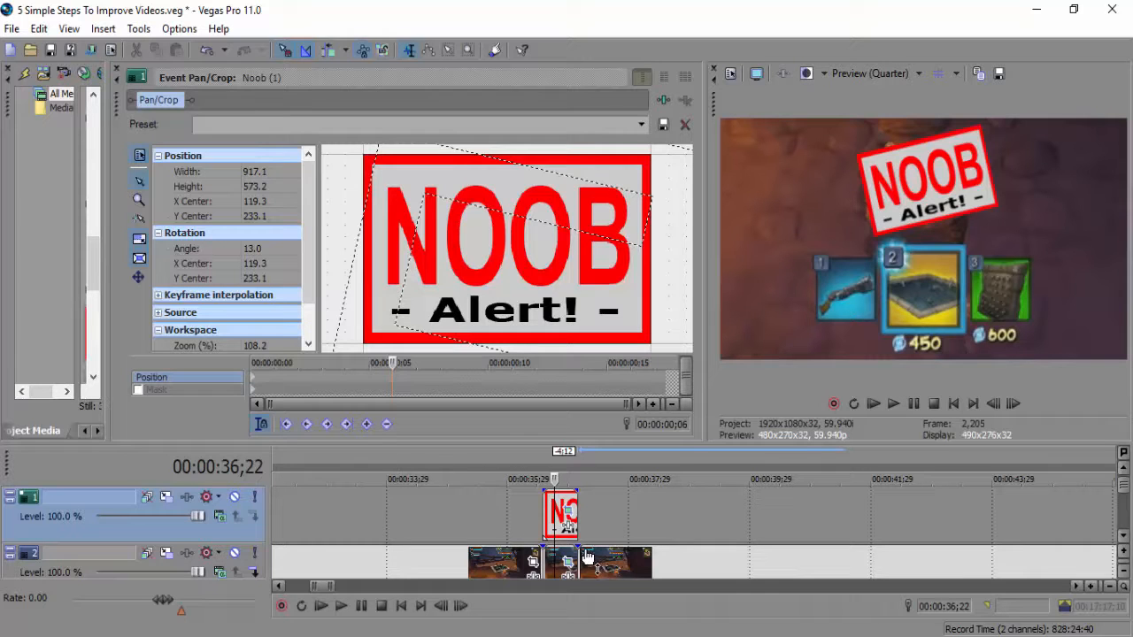
Step: Enlarge the timeline area, close the pan and crop settings, and zoom the timeline out to show the earlier gameplay
drag(432, 434, 432, 352)
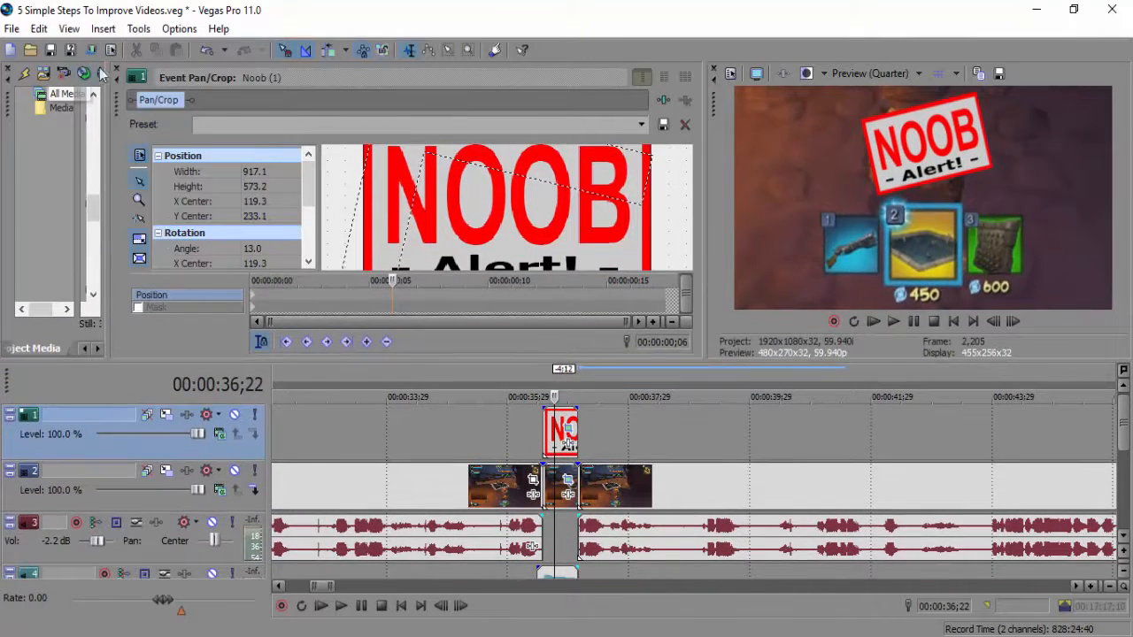
click(116, 69)
click(458, 491)
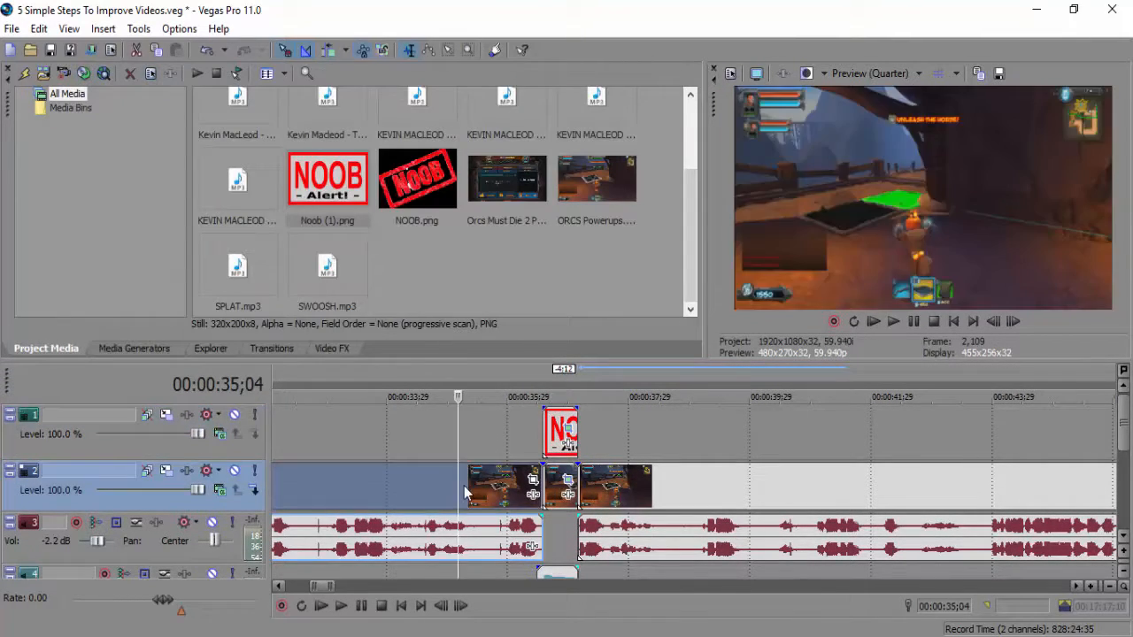
drag(314, 588, 292, 588)
Step: Examine the look of the gameplay footage at several points up to 00:00:33;06
click(494, 497)
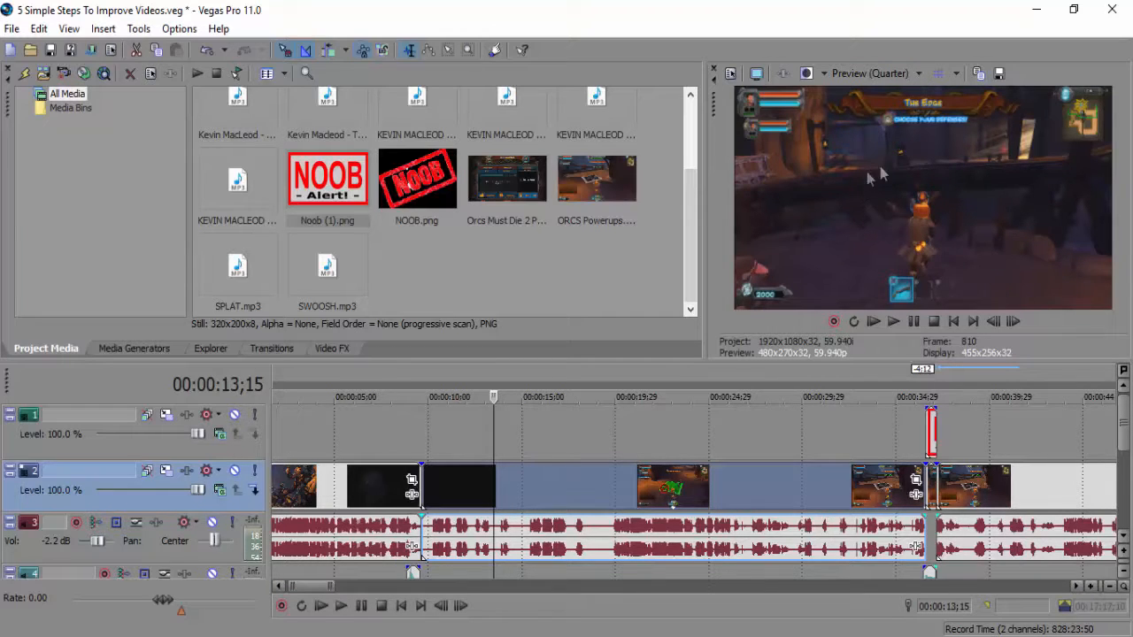
click(782, 483)
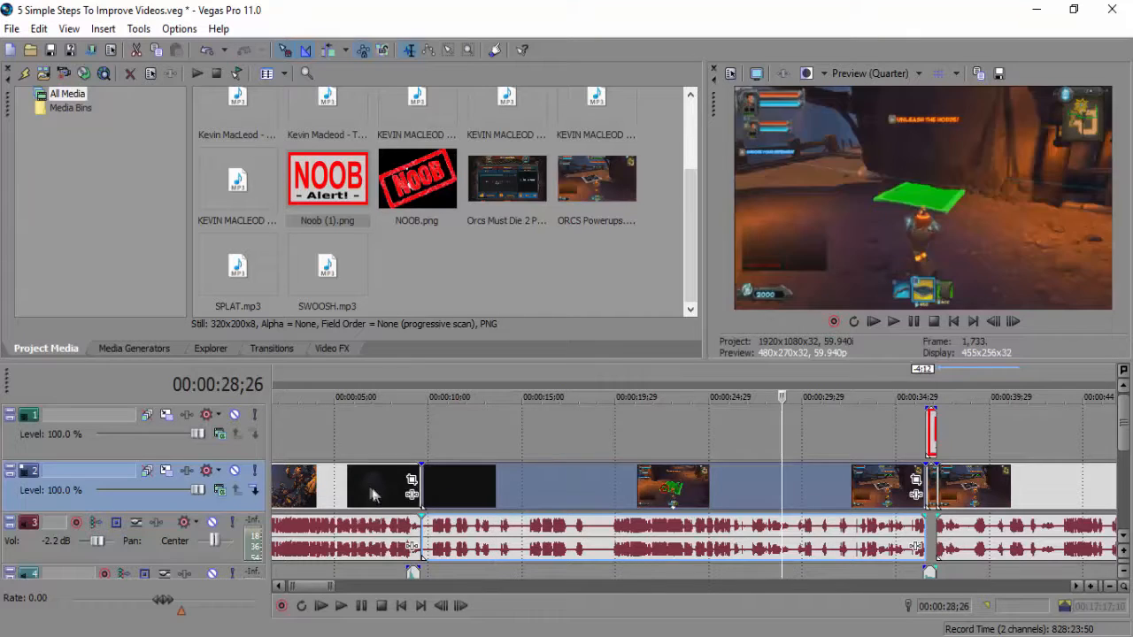
click(372, 487)
click(524, 499)
click(595, 513)
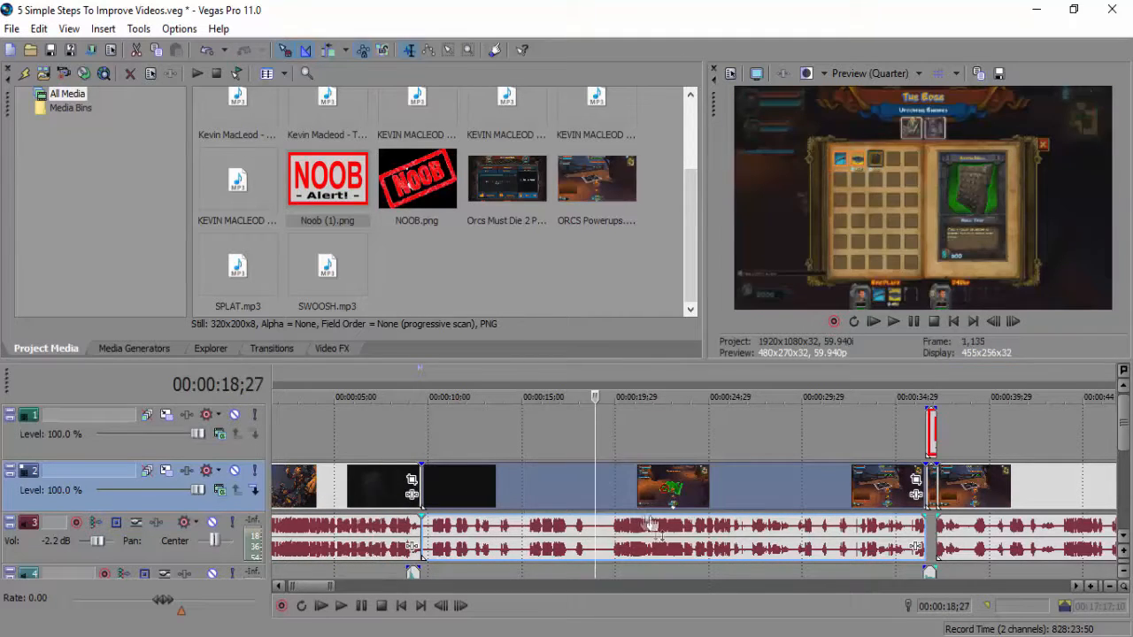
click(730, 501)
click(802, 490)
click(861, 497)
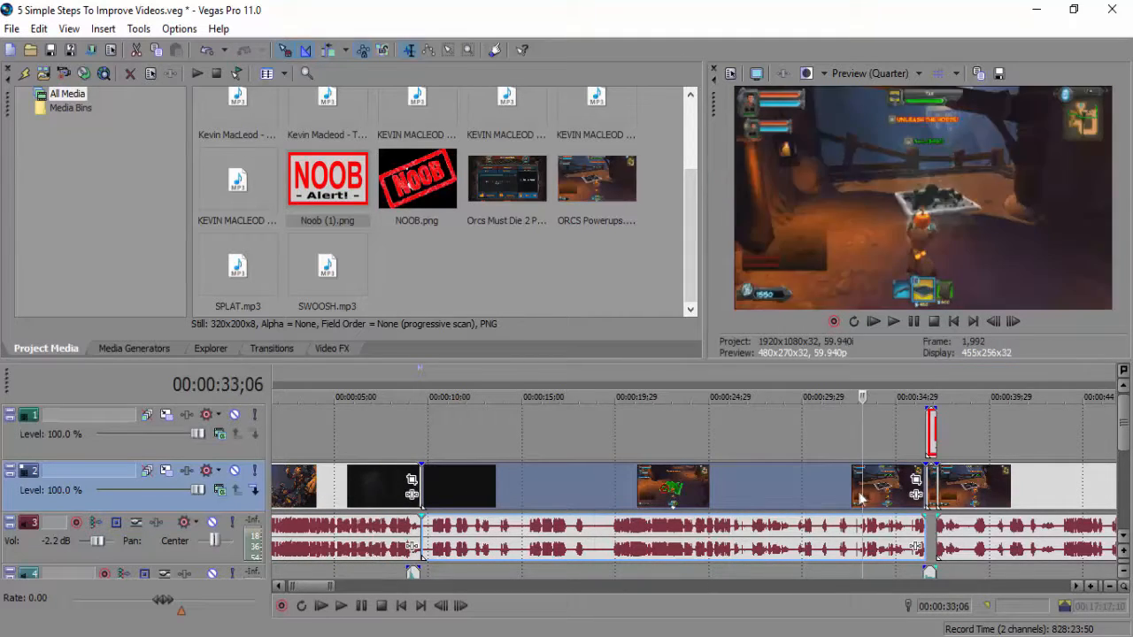
Step: Apply the Color Corrector (Secondary) effect with its (Default) preset to the whole gameplay video track
click(324, 348)
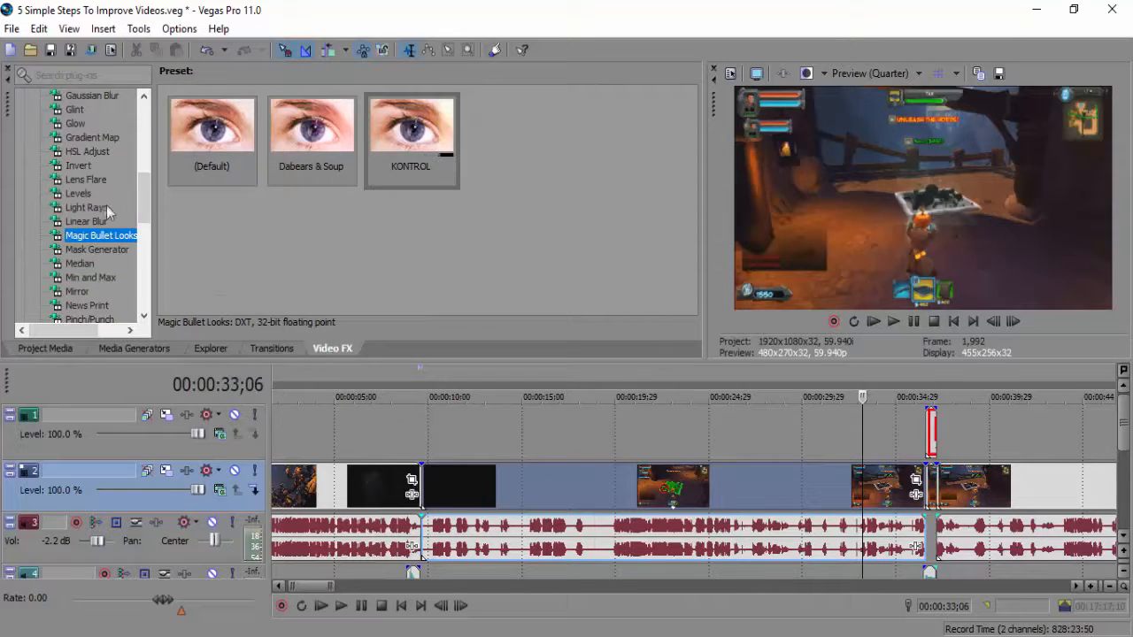
drag(143, 221, 143, 168)
click(91, 139)
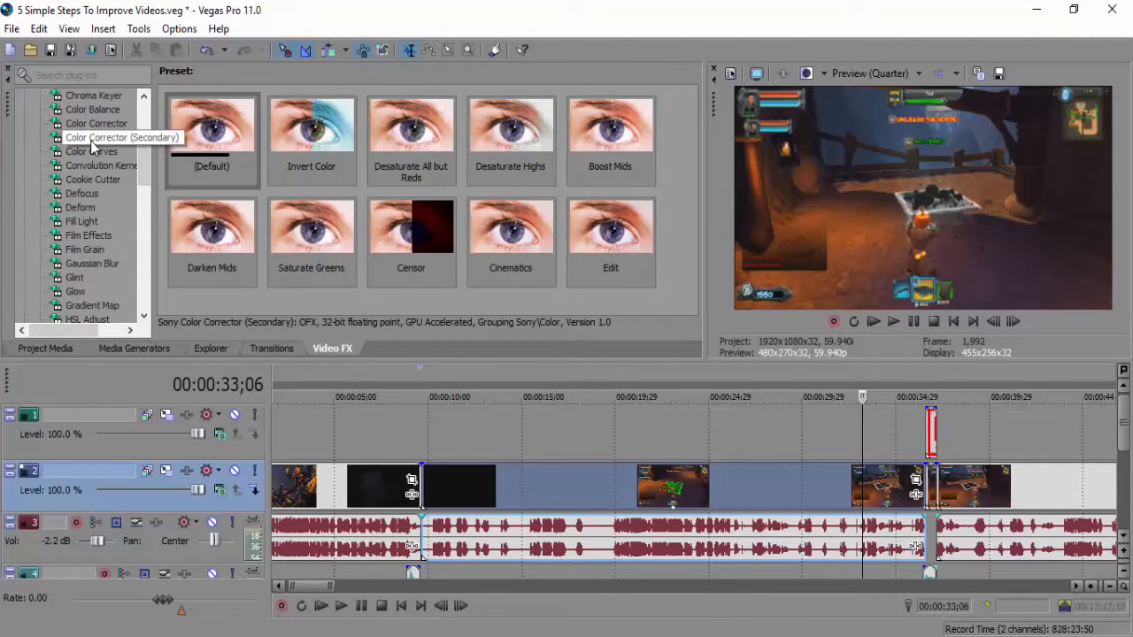
drag(205, 141, 148, 495)
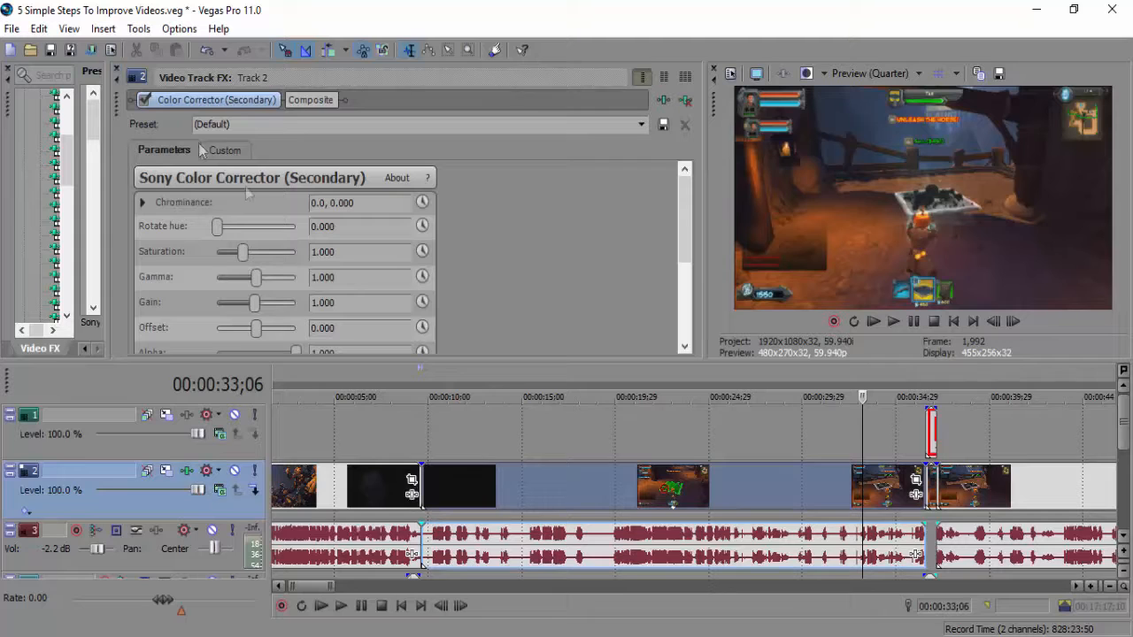
click(688, 486)
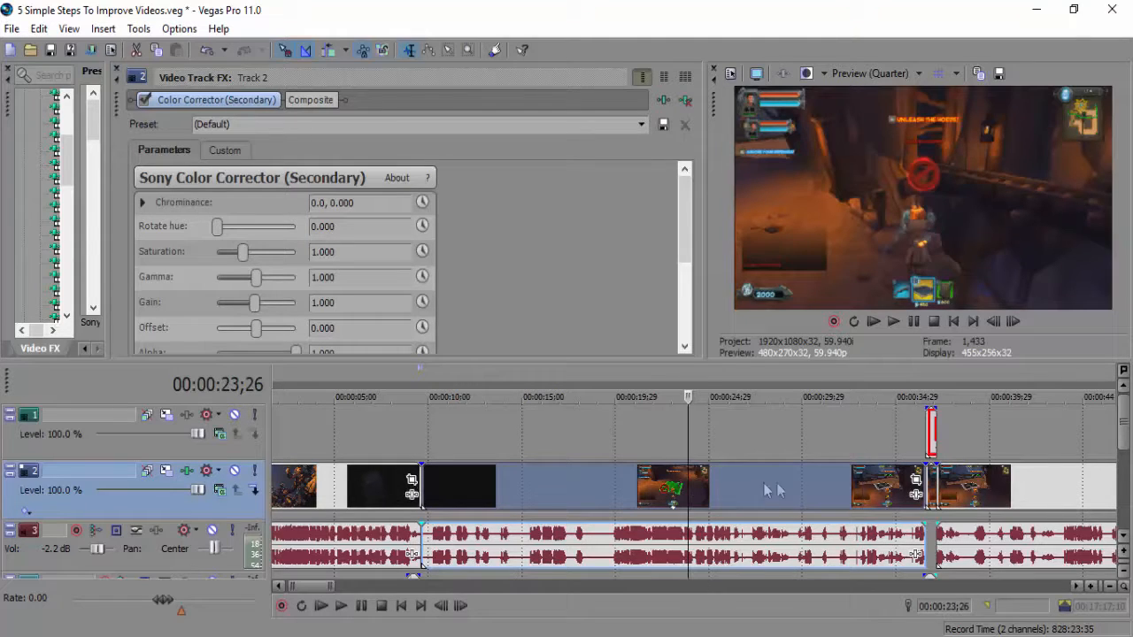
Step: Apply the Color Corrector effect with the Red Midtones preset to the ORCS Powerups snapshot at 00:00:36;16
click(935, 486)
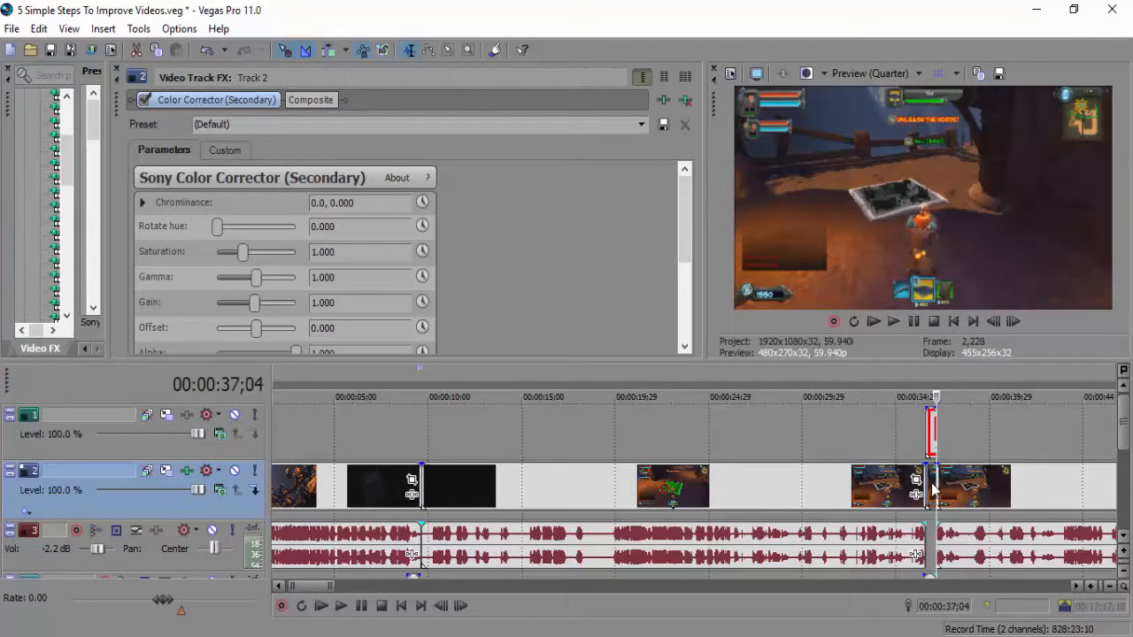
click(926, 486)
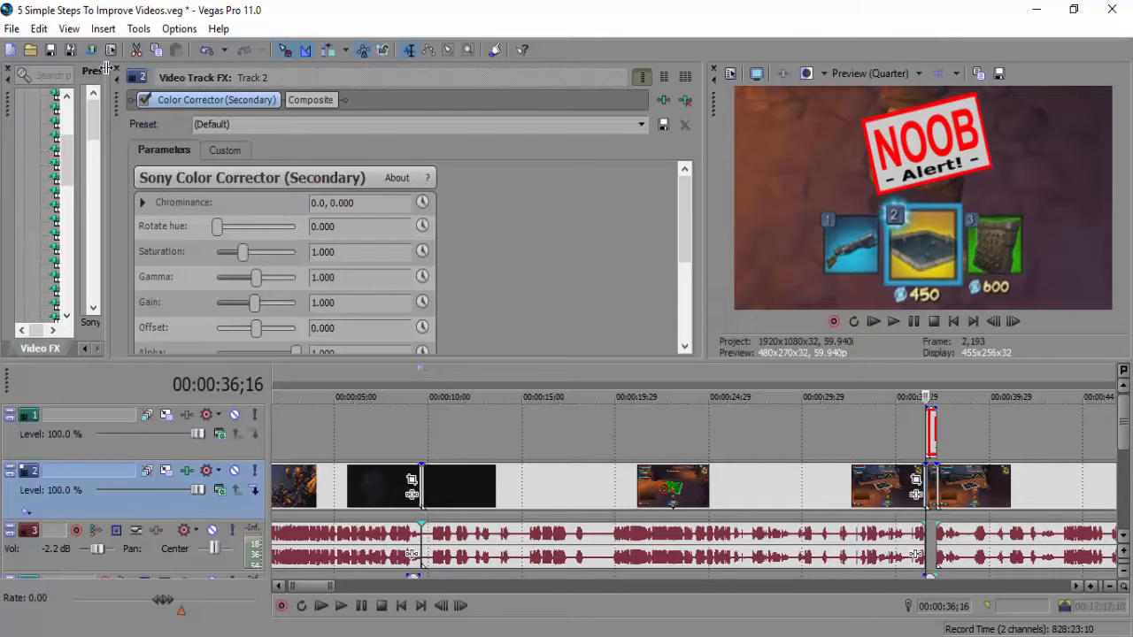
click(116, 68)
scroll(147, 151, up, 2)
click(95, 193)
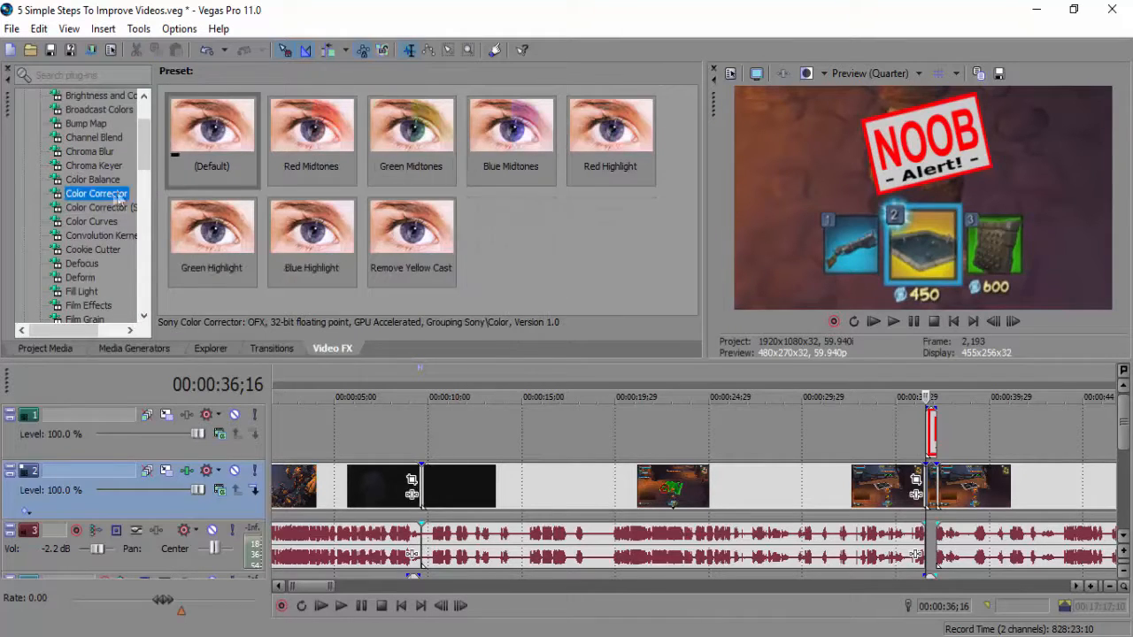
drag(312, 133, 931, 485)
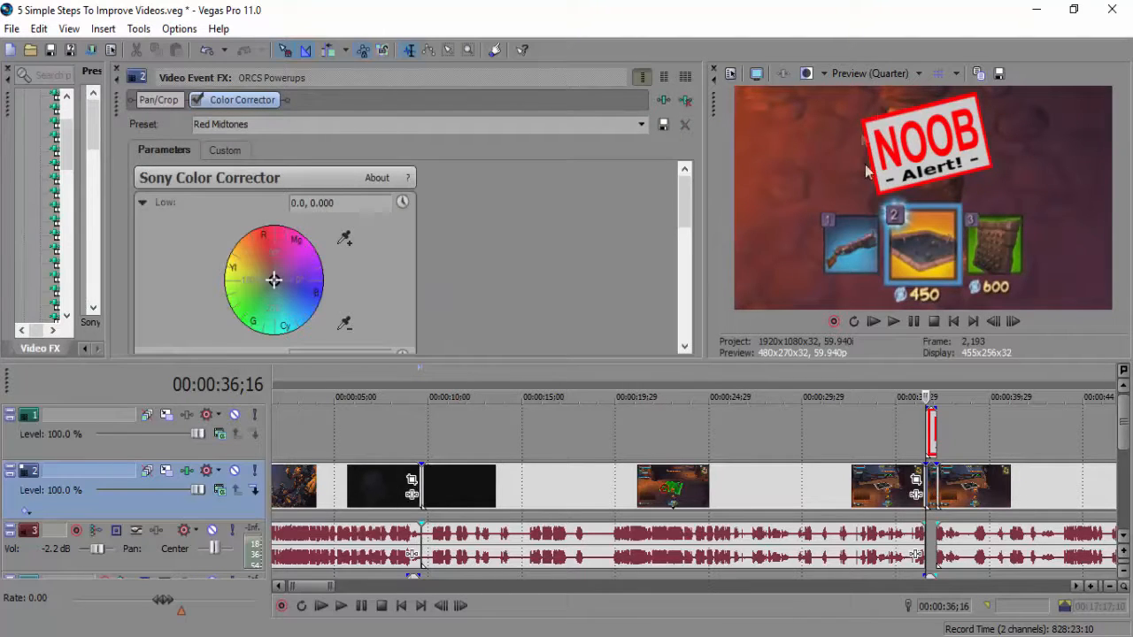
Step: Compare the red-tinted snapshot with the gameplay footage before and after it, and close the snapshot's effect settings
click(869, 483)
click(1020, 483)
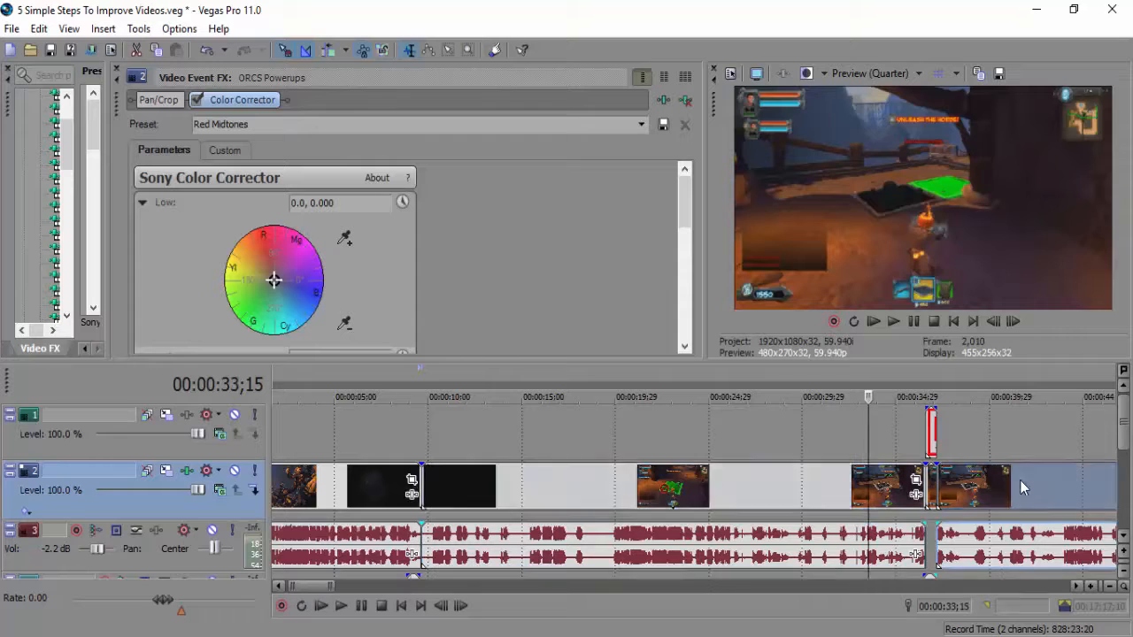
click(928, 482)
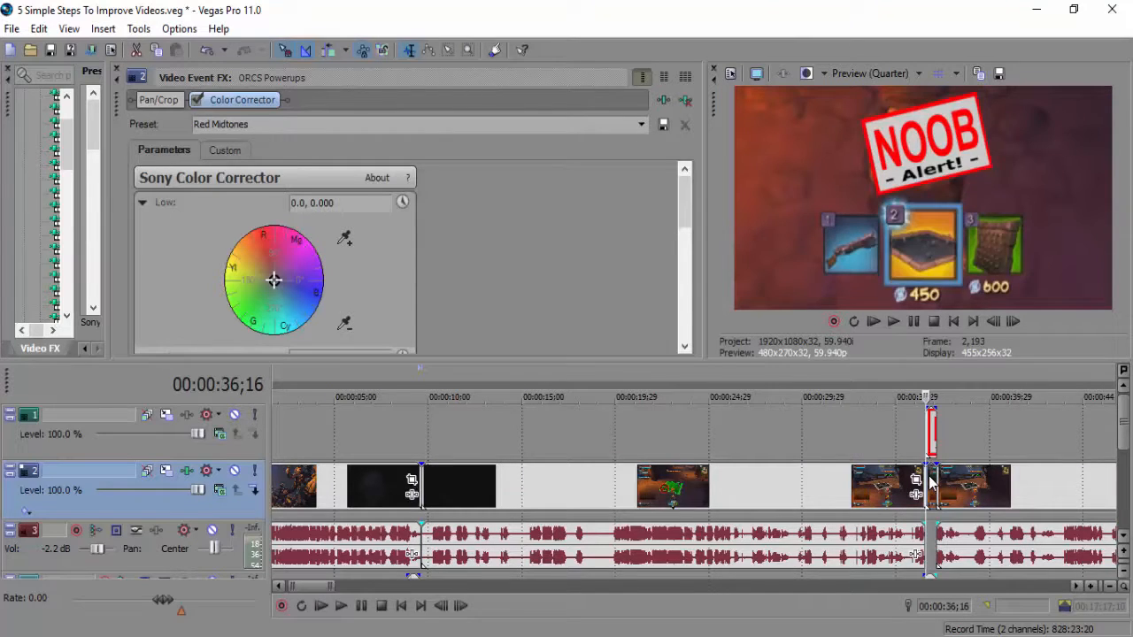
click(117, 69)
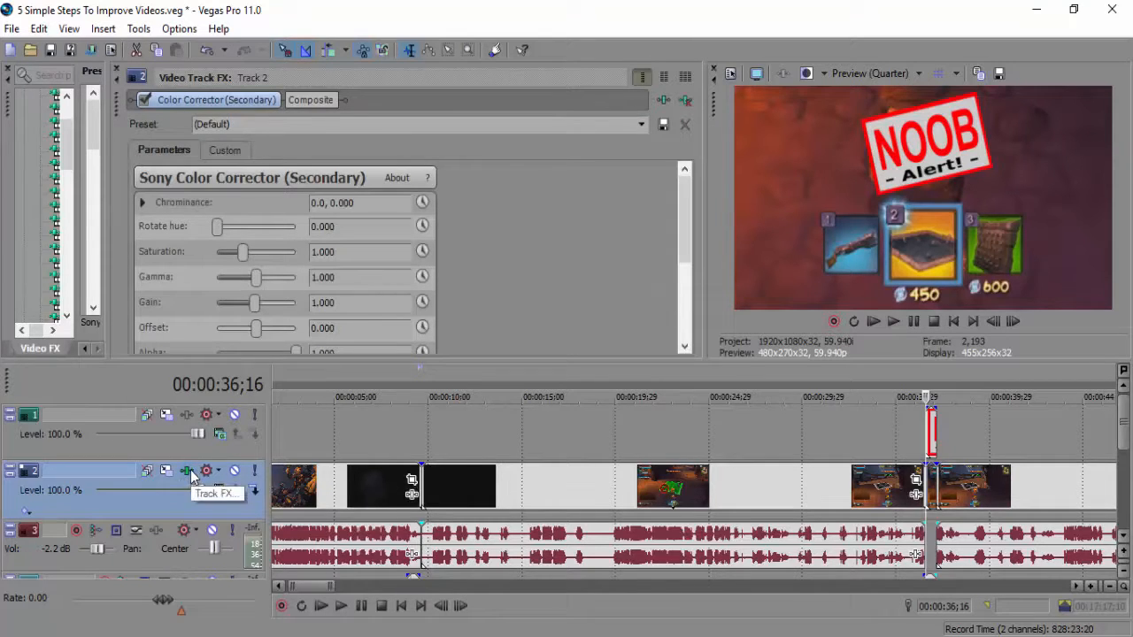
Step: Switch the gameplay track's Color Corrector (Secondary) off and on for comparison and raise its saturation to 3.000
click(144, 100)
click(144, 100)
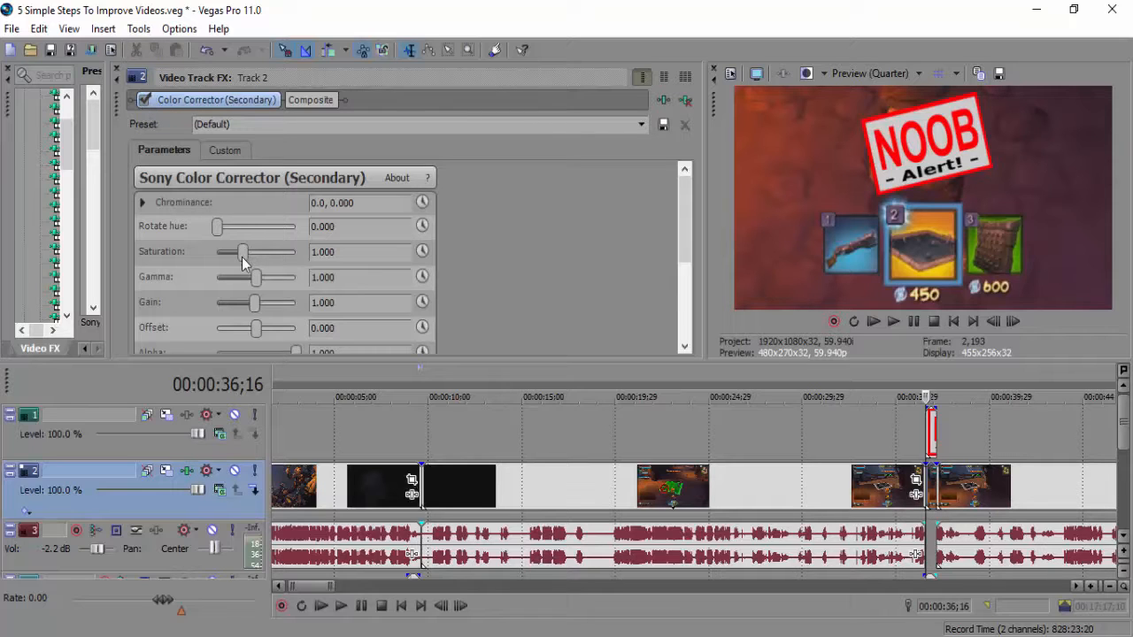
mouse_move(242, 252)
mouse_down()
mouse_move(341, 257)
mouse_move(248, 274)
mouse_move(247, 265)
mouse_up()
drag(371, 485, 348, 484)
drag(250, 252, 339, 259)
Step: Check the heavily saturated look at several points of the gameplay footage, finishing at 00:00:30;24
click(597, 496)
click(960, 492)
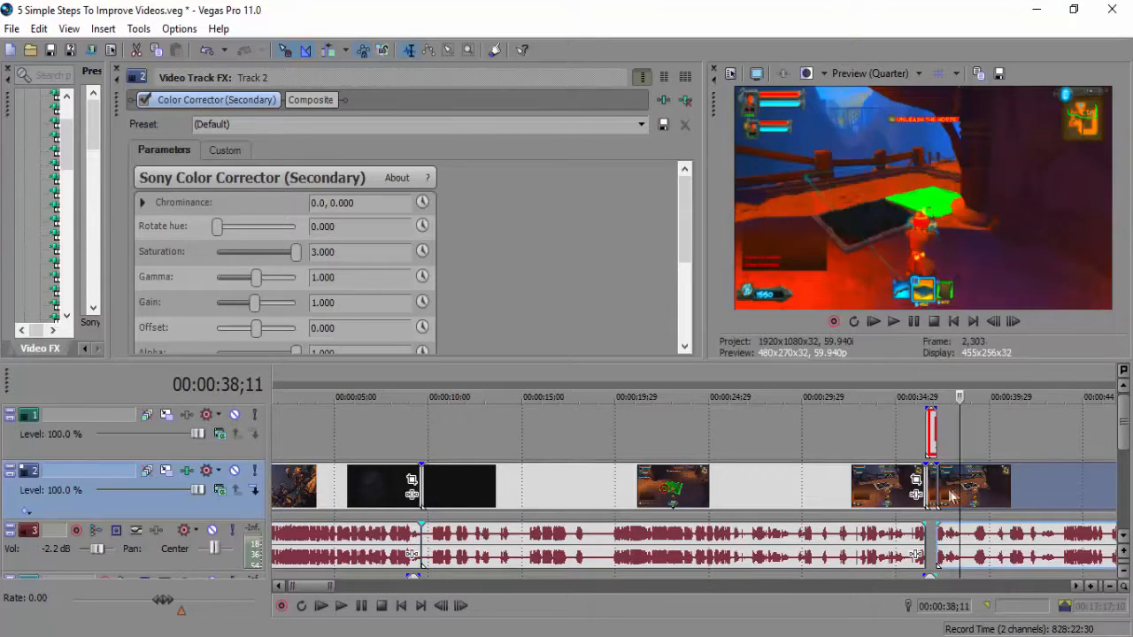
click(936, 484)
click(916, 479)
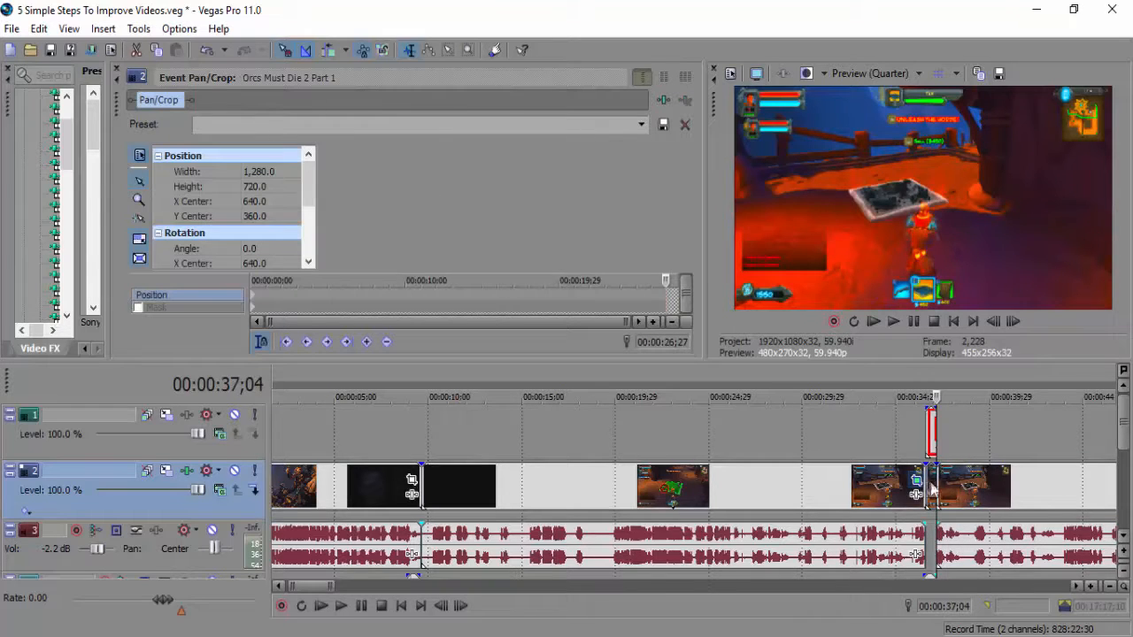
click(819, 492)
click(116, 69)
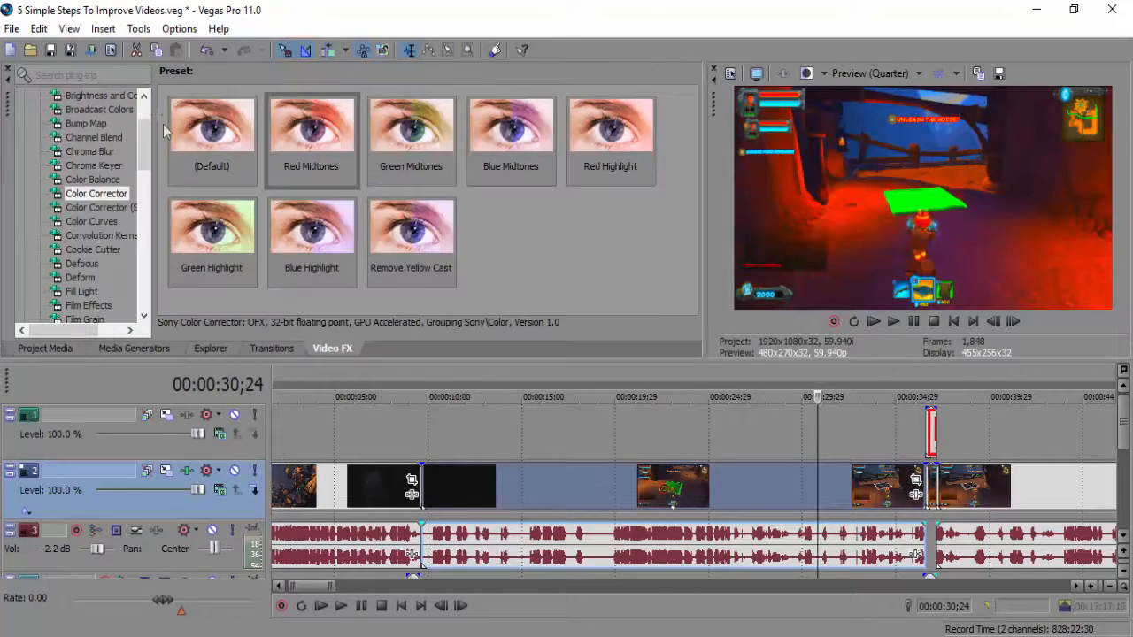
Step: Set the gameplay track's Color Corrector (Secondary) to saturation 1.105, gamma 1.053, gain 1.200 and a slightly negative offset
click(186, 470)
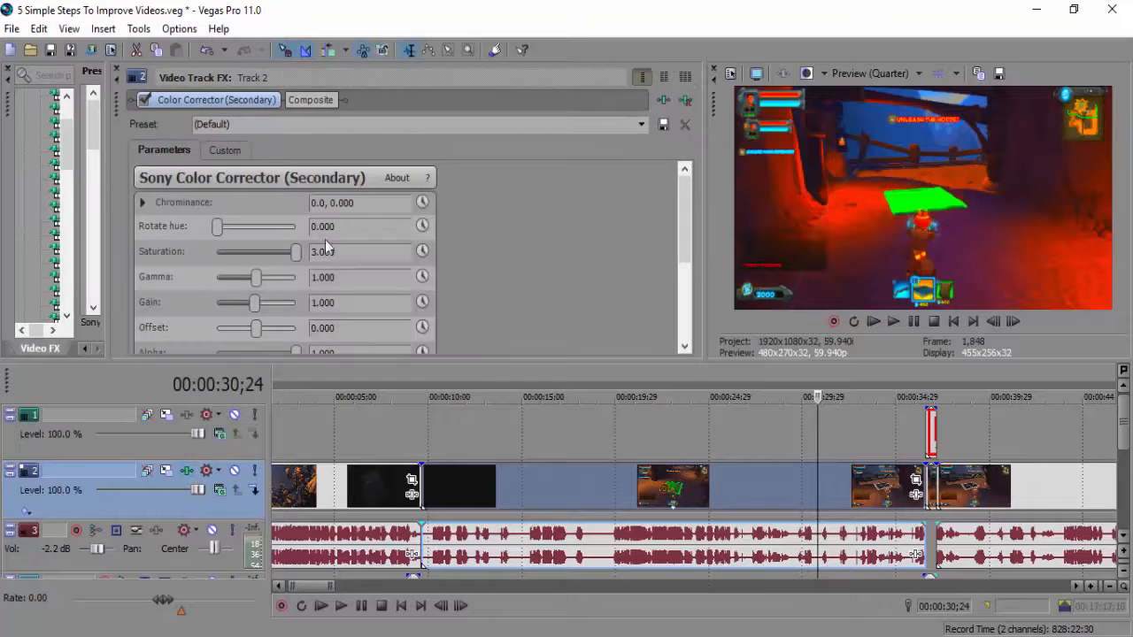
drag(295, 252, 266, 303)
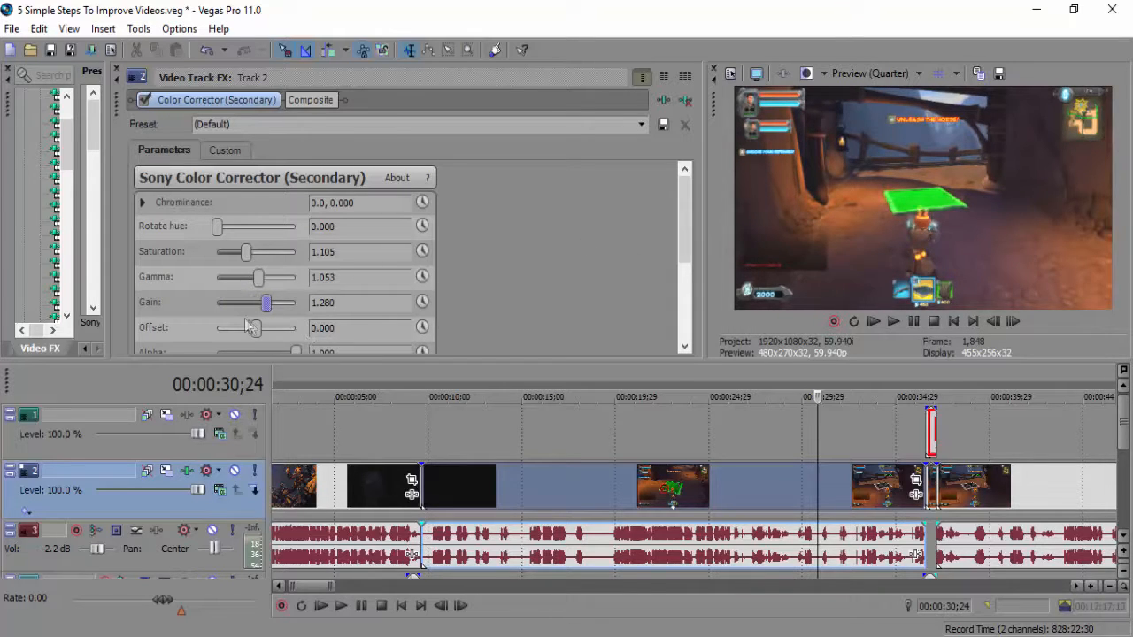
drag(265, 304, 257, 330)
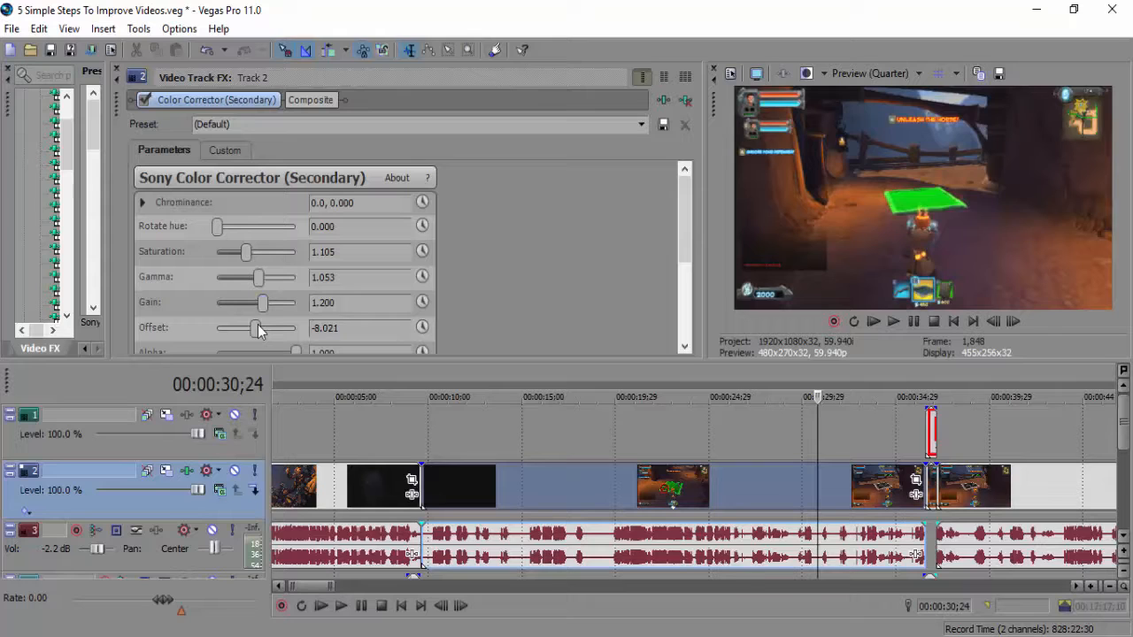
Step: Compare the footage with and without Color Corrector (Secondary), leave the effect enabled and close the track effects
click(148, 100)
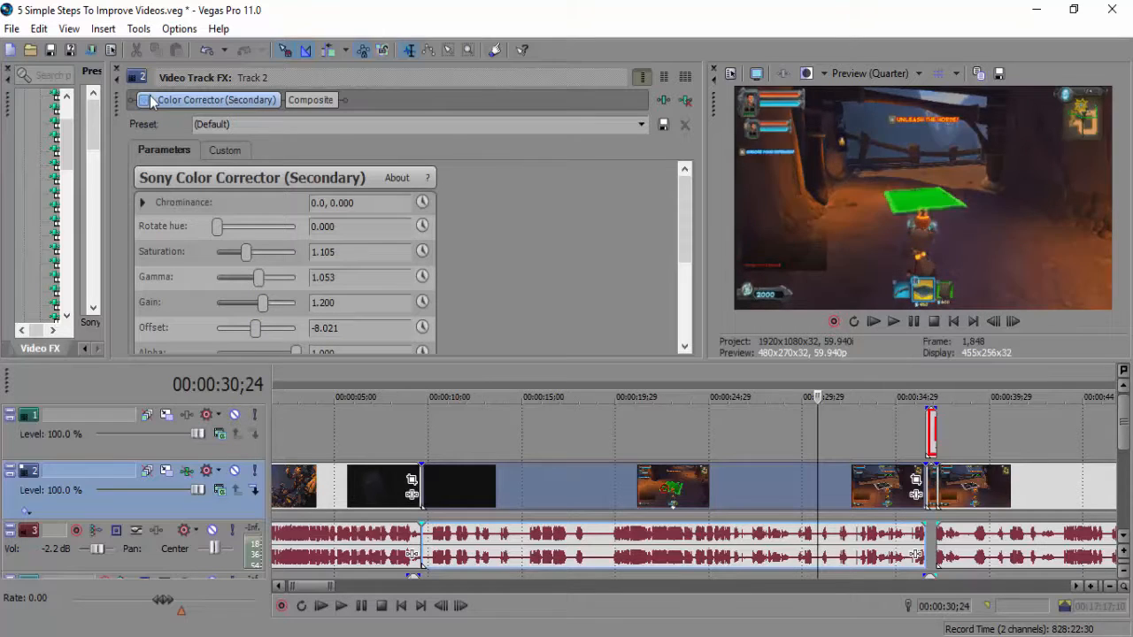
click(146, 99)
click(146, 98)
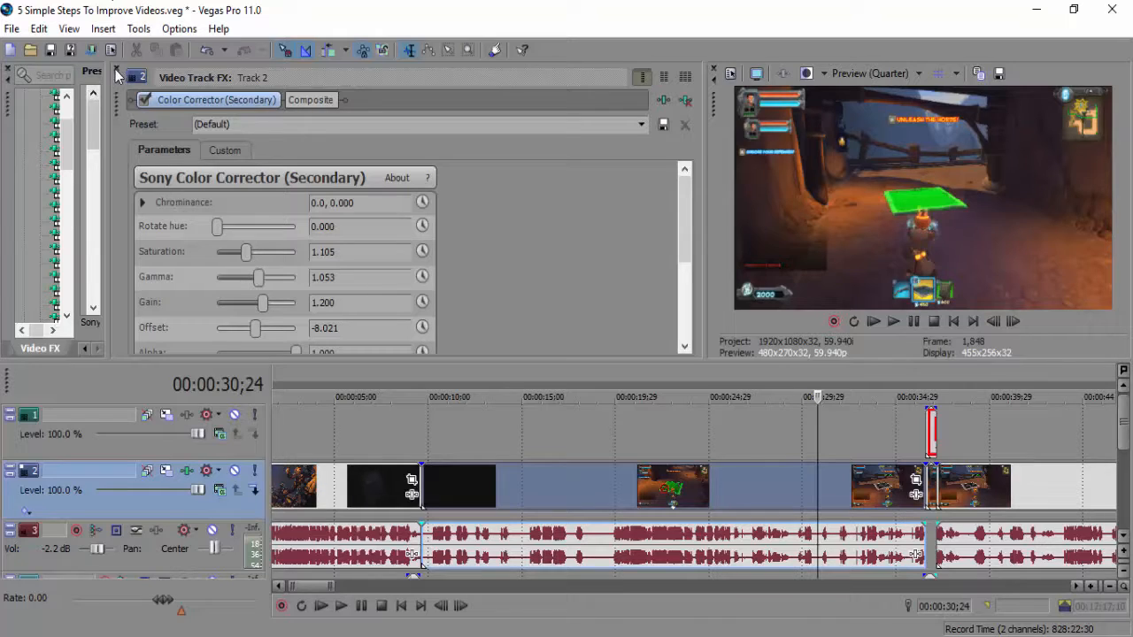
click(116, 70)
Step: Add the Color Curves effect with its (Default) preset to the gameplay track and bend the RGB curve into a gentle S shape
click(85, 223)
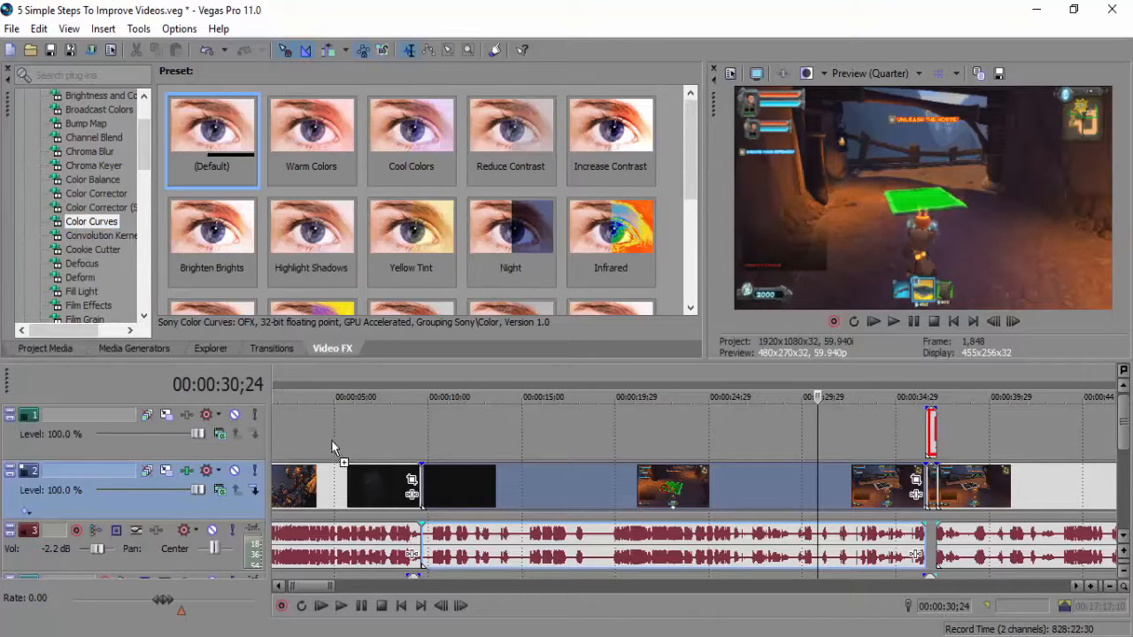
drag(181, 481, 182, 503)
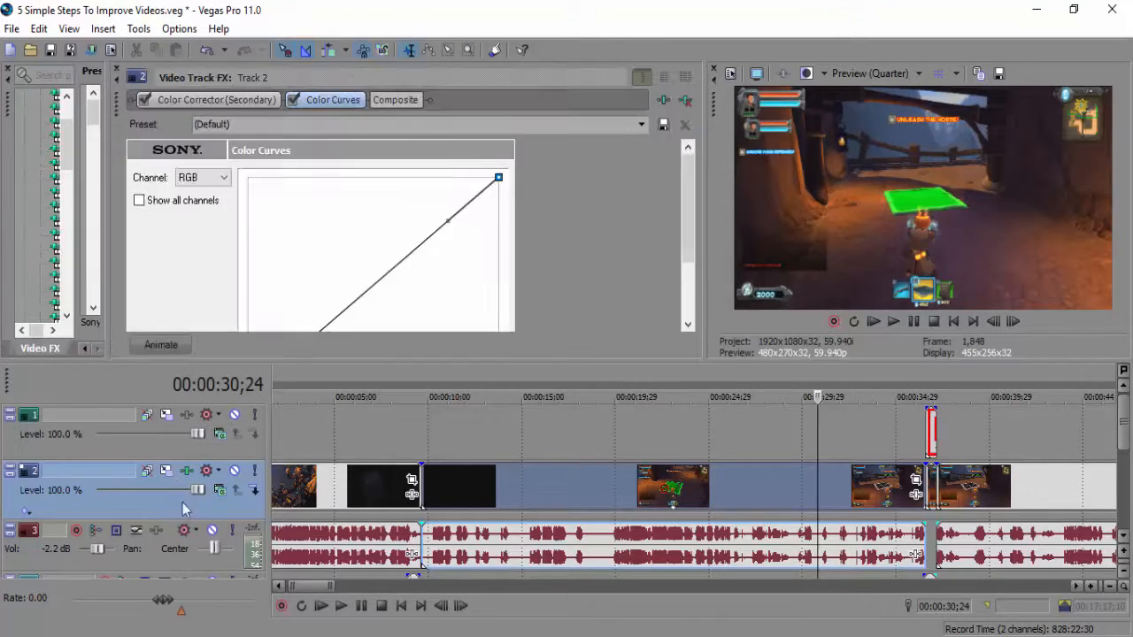
drag(450, 219, 411, 192)
drag(685, 196, 682, 249)
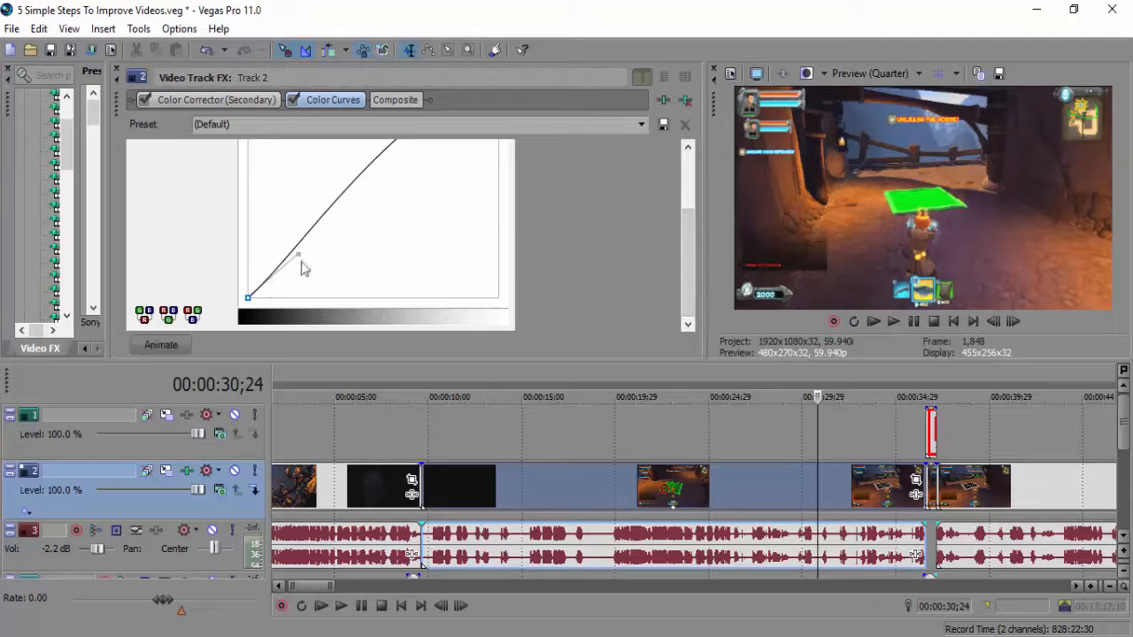
drag(299, 254, 316, 293)
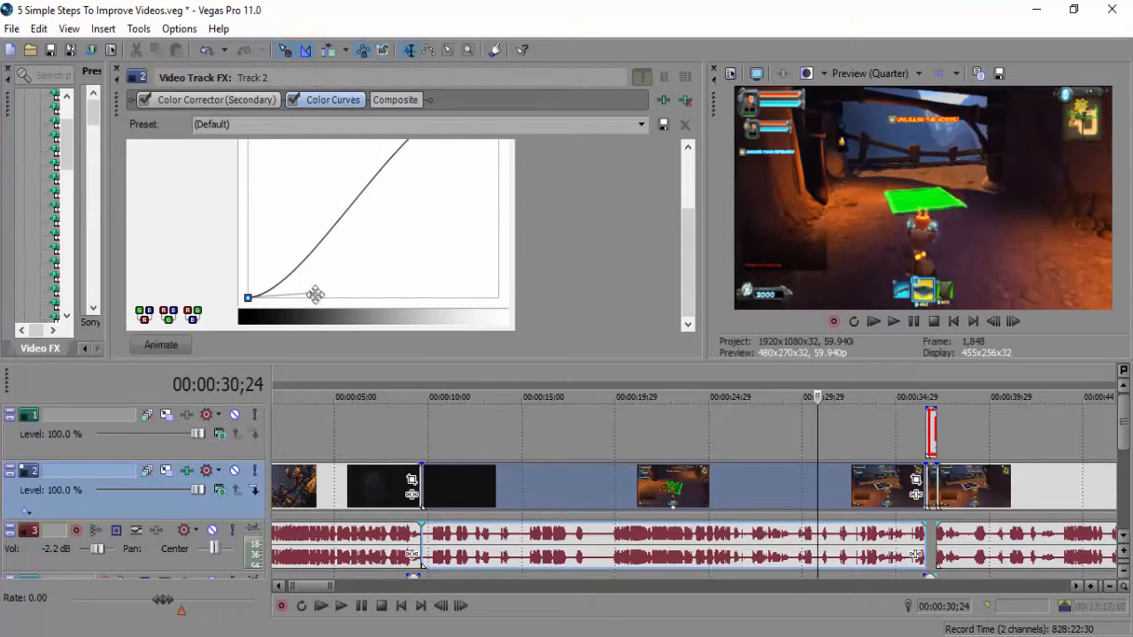
drag(687, 239, 688, 186)
drag(401, 188, 421, 180)
drag(687, 224, 689, 277)
Step: Save the adjusted curve as a preset named OMD and locate it among the Color Curves presets
click(284, 124)
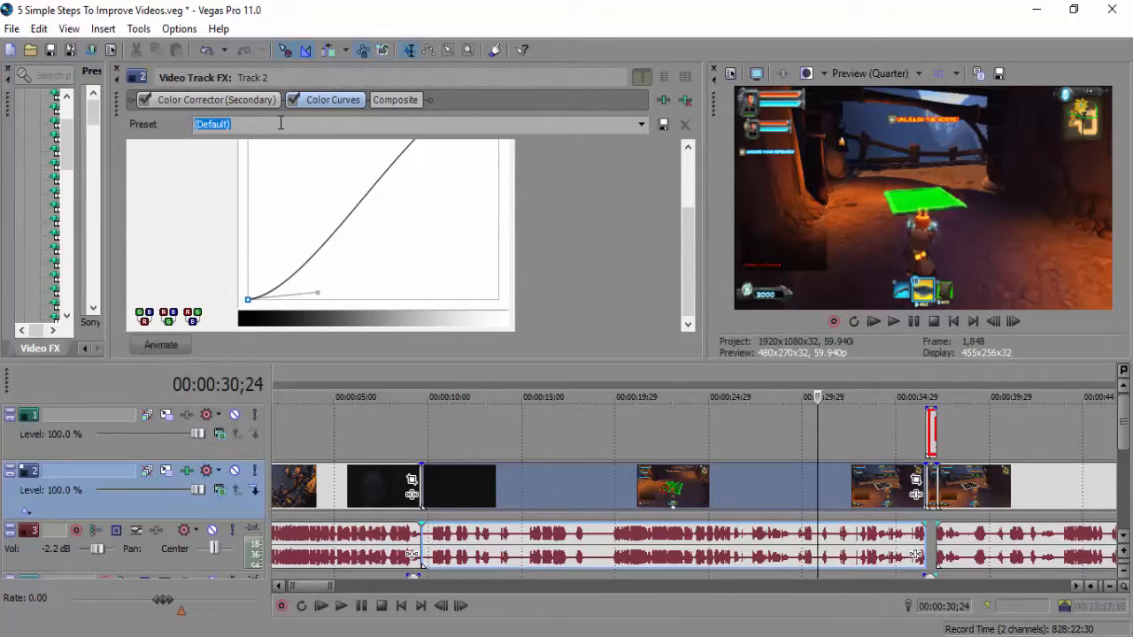
text(OMD)
click(664, 124)
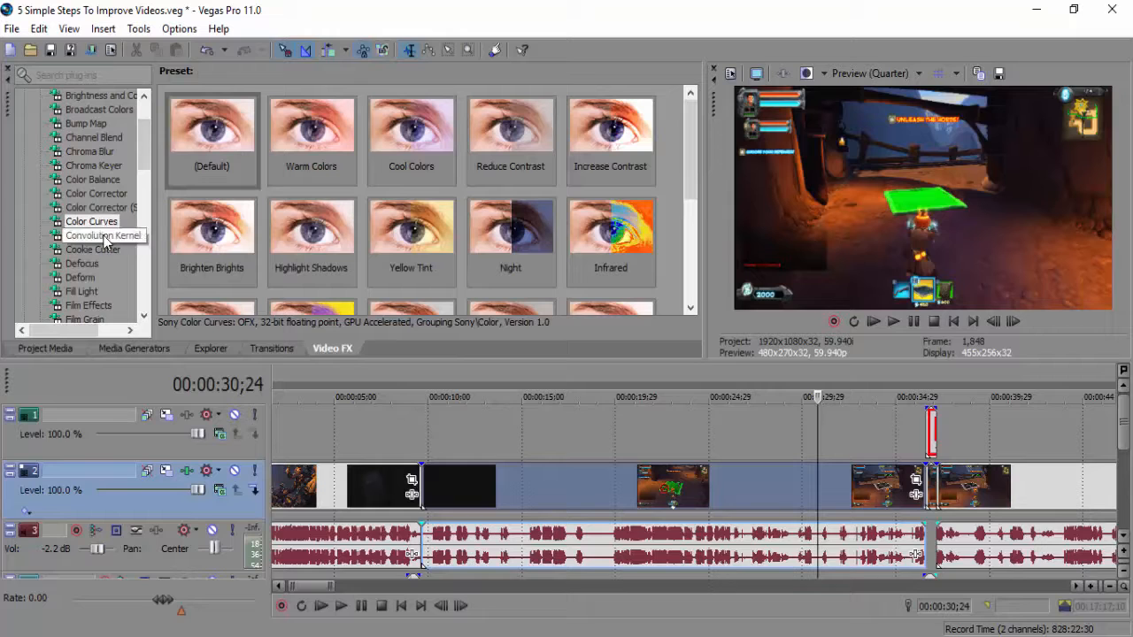
click(99, 237)
click(91, 221)
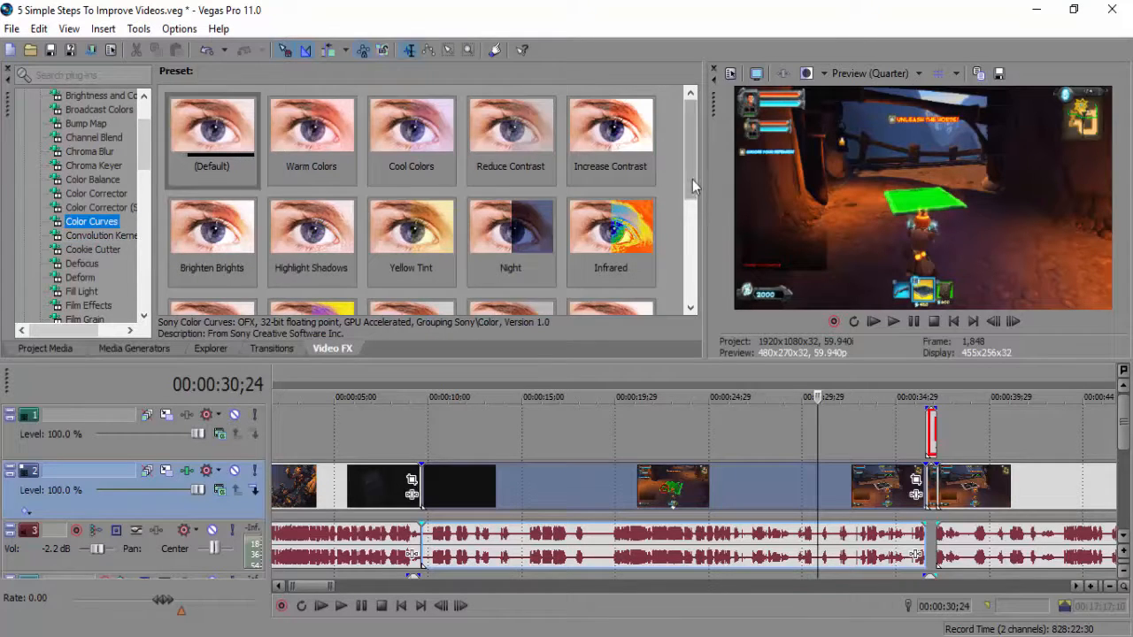
drag(692, 179, 630, 267)
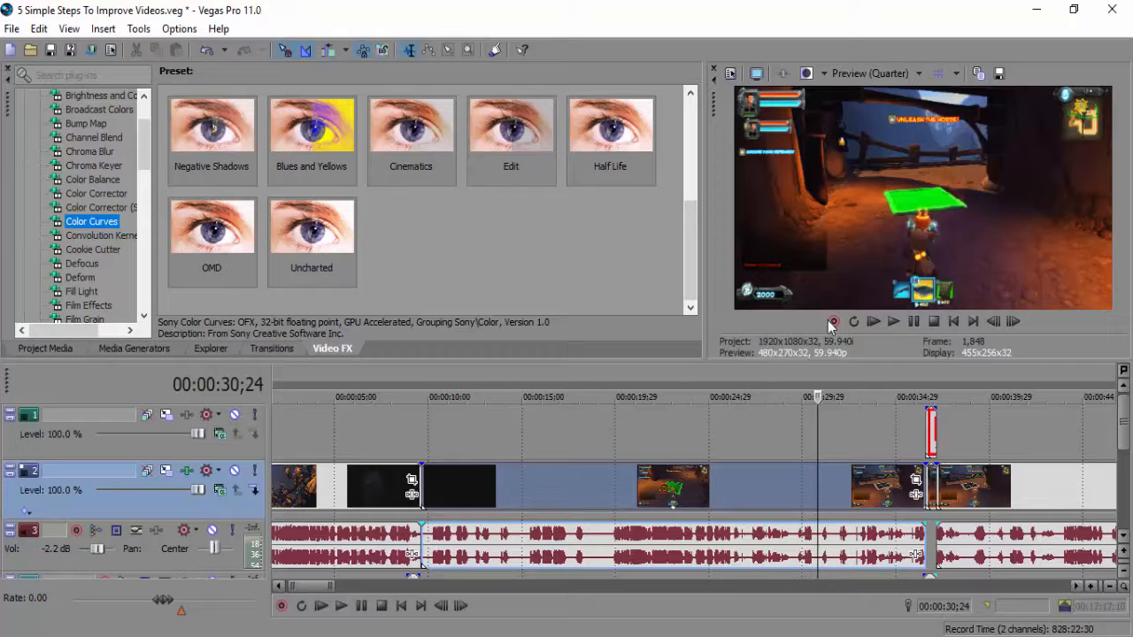
Step: Compare the gameplay with Color Corrector (Secondary) and Color Curves disabled and enabled, leave both enabled and close the track effects
click(187, 471)
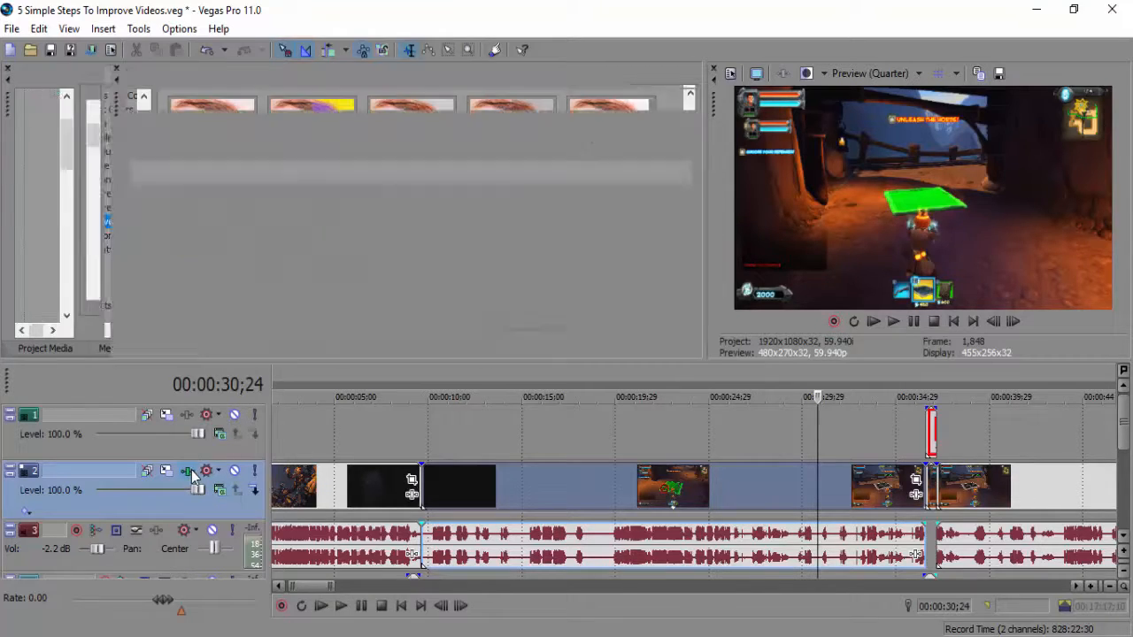
click(143, 100)
click(143, 100)
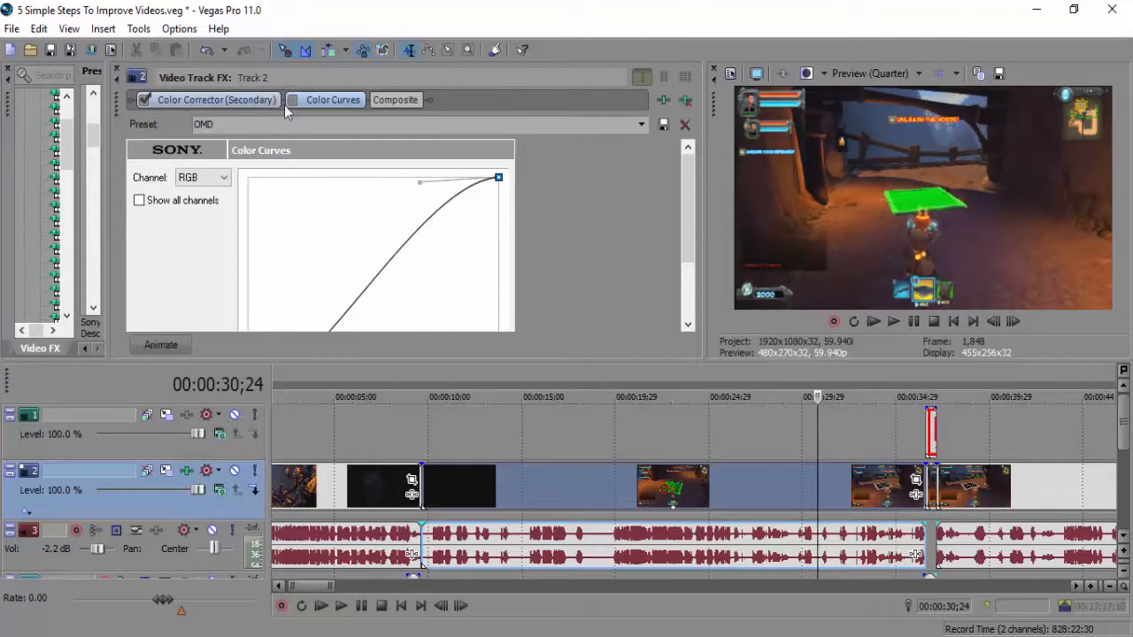
click(293, 100)
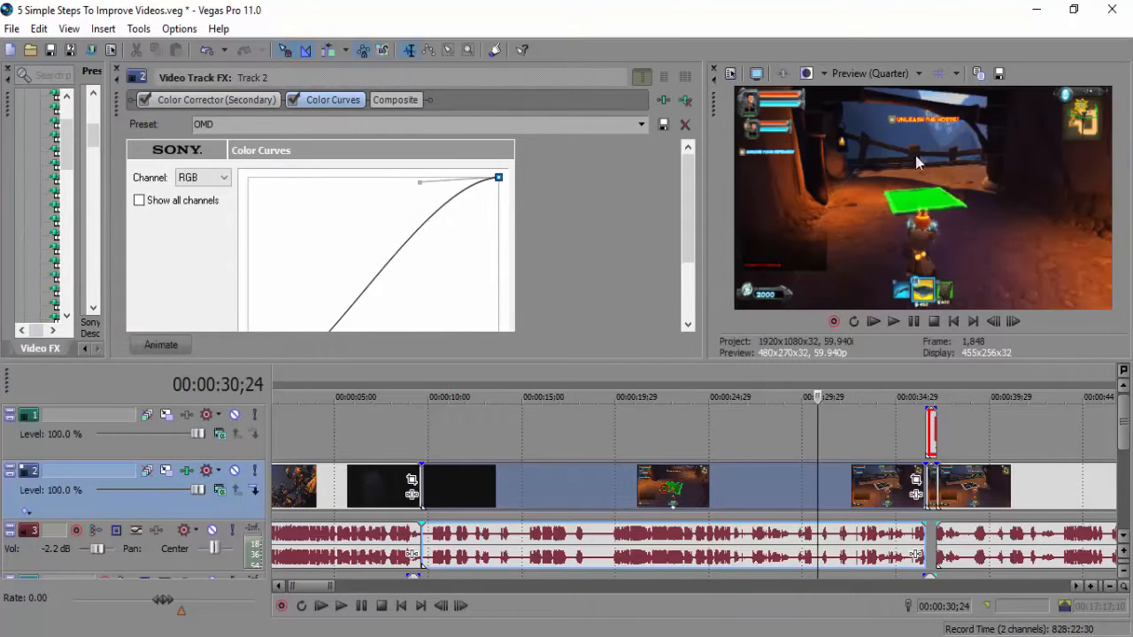
click(144, 100)
click(145, 100)
click(144, 100)
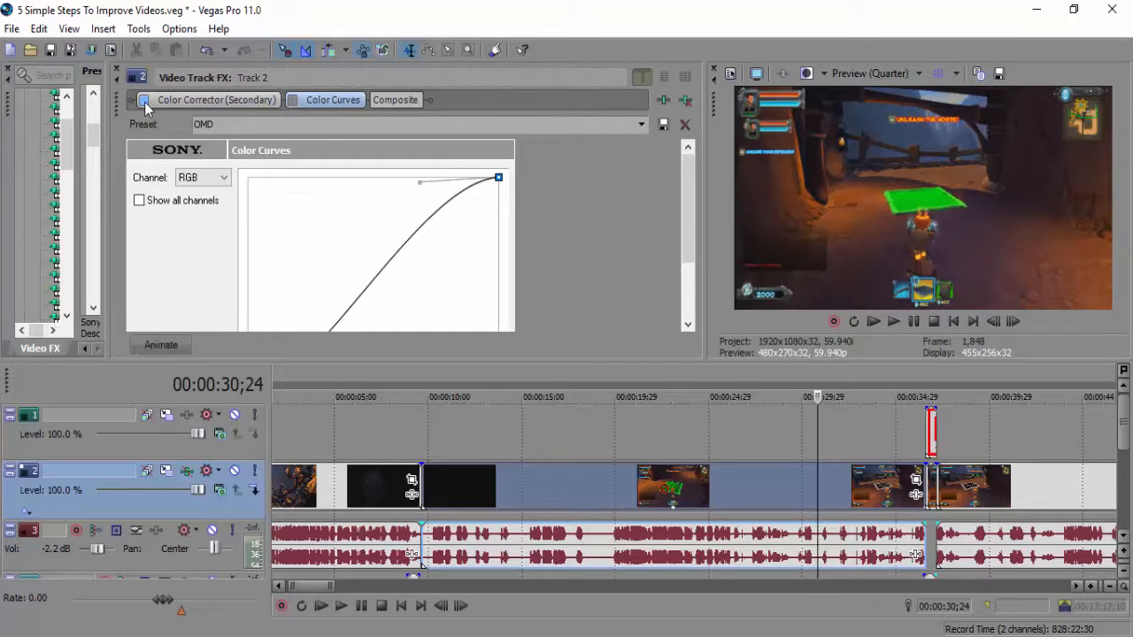
click(144, 100)
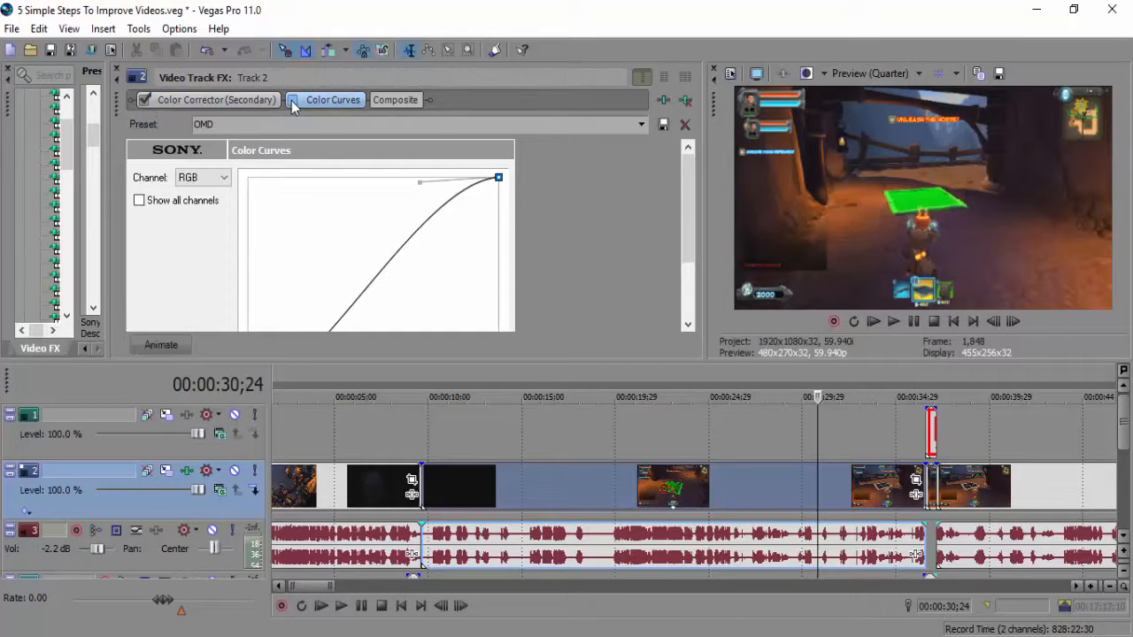
click(295, 106)
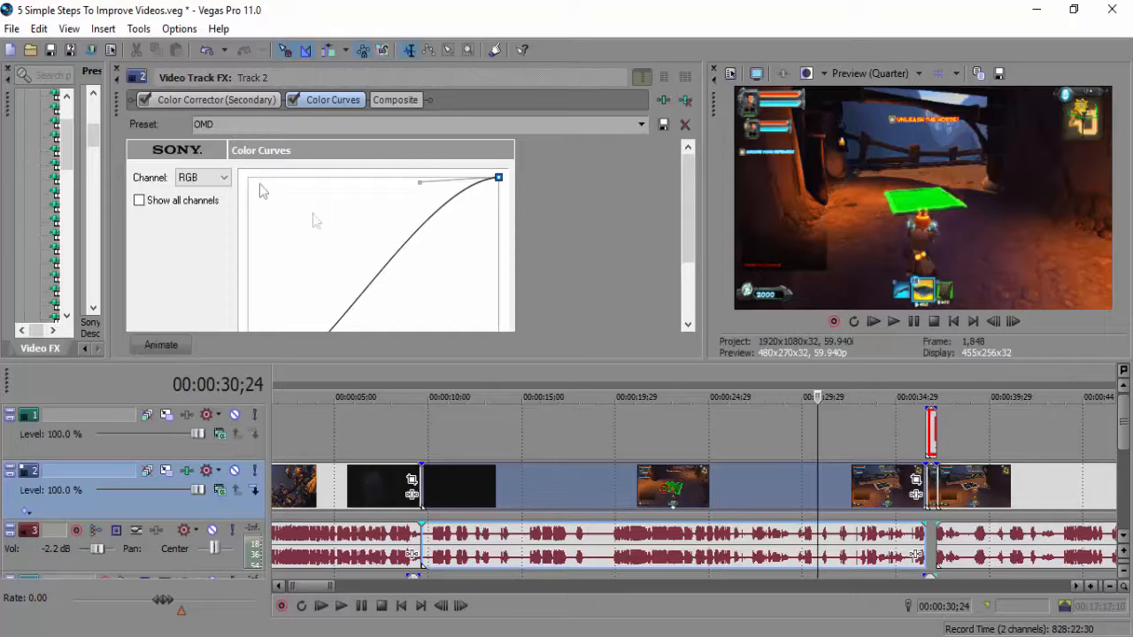
click(110, 68)
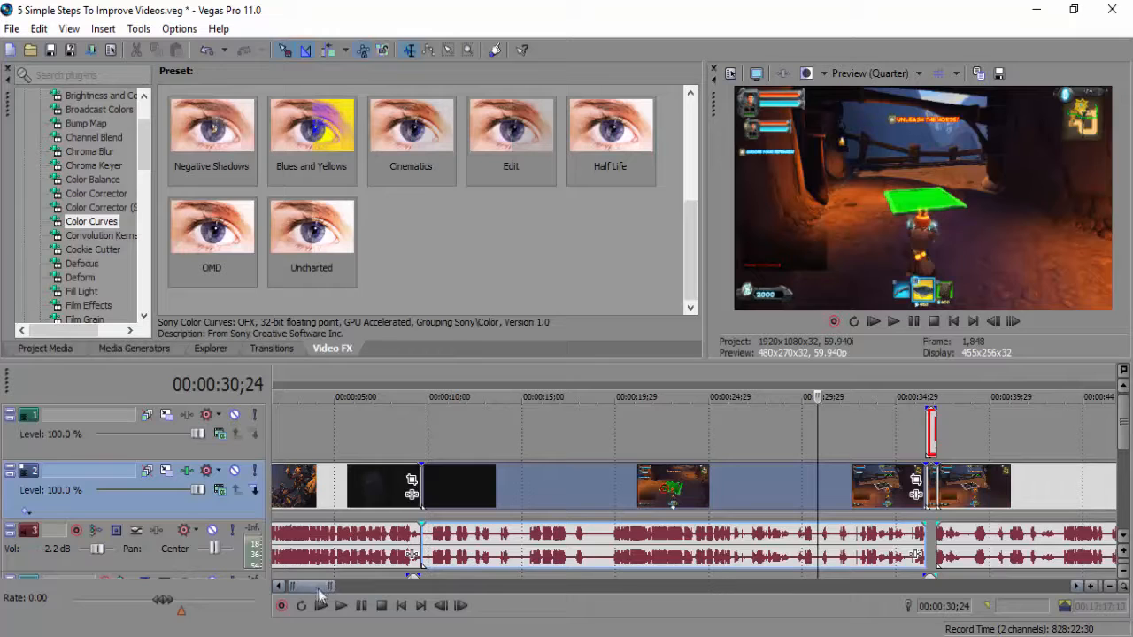
Step: Try Brightness and Contrast with the Brighter preset on the gameplay track, lower brightness to about 0.053, and remove the effect
drag(331, 586, 348, 585)
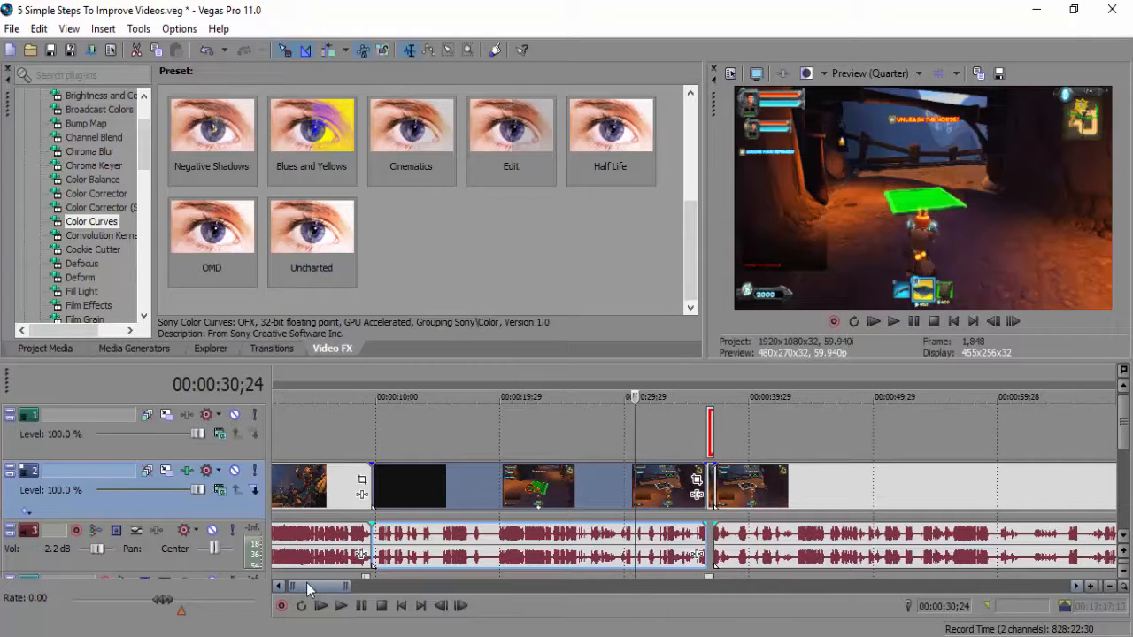
click(116, 97)
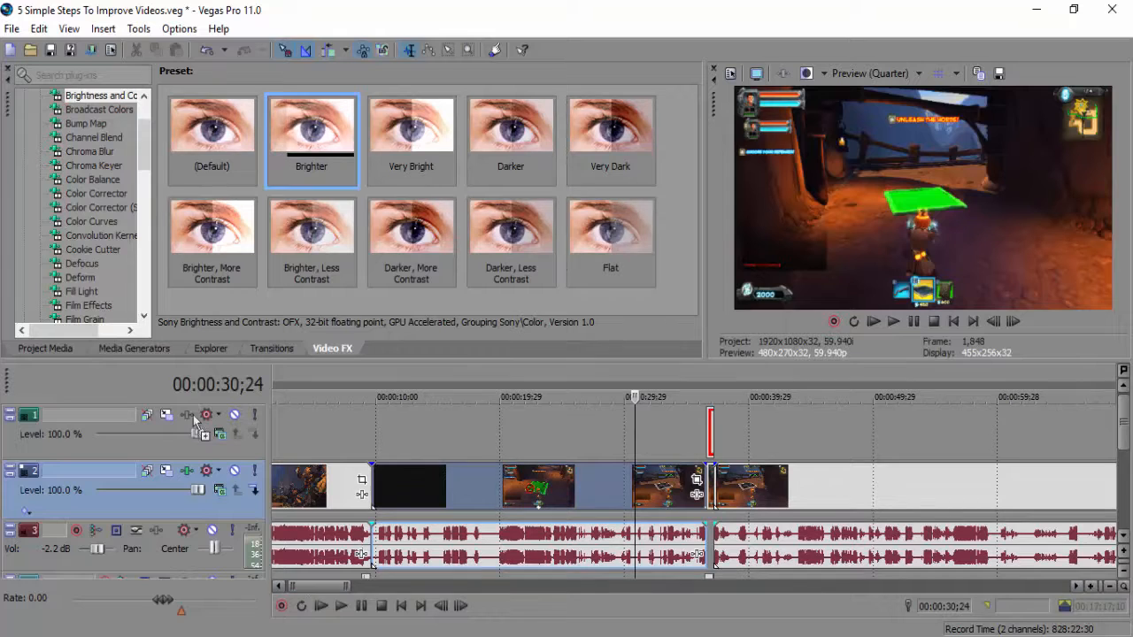
drag(167, 503, 170, 500)
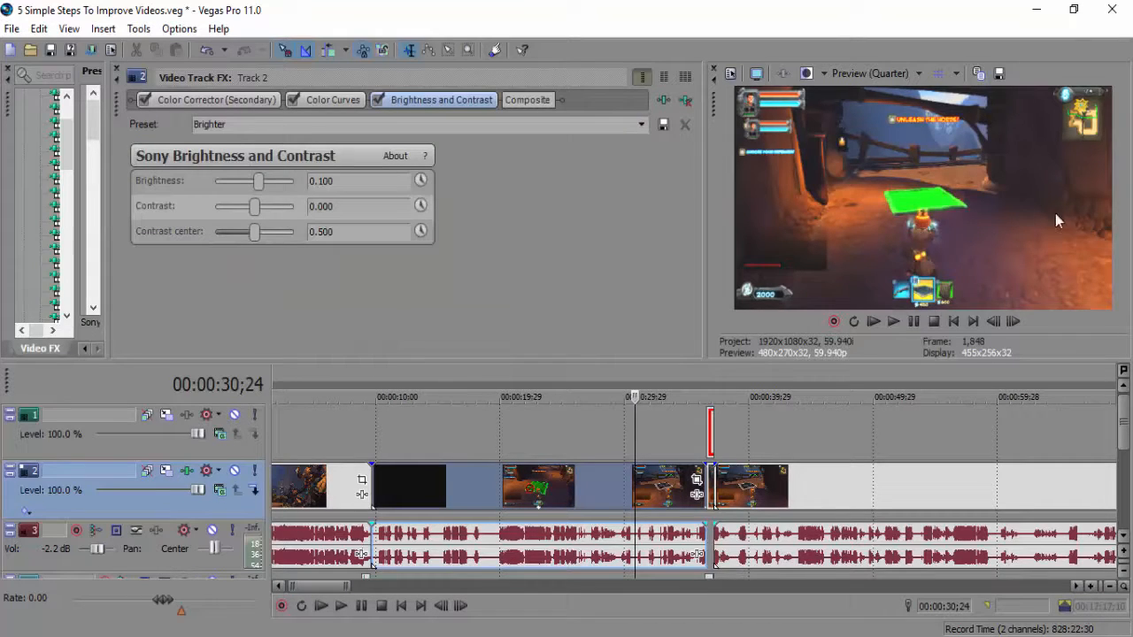
drag(257, 181, 255, 181)
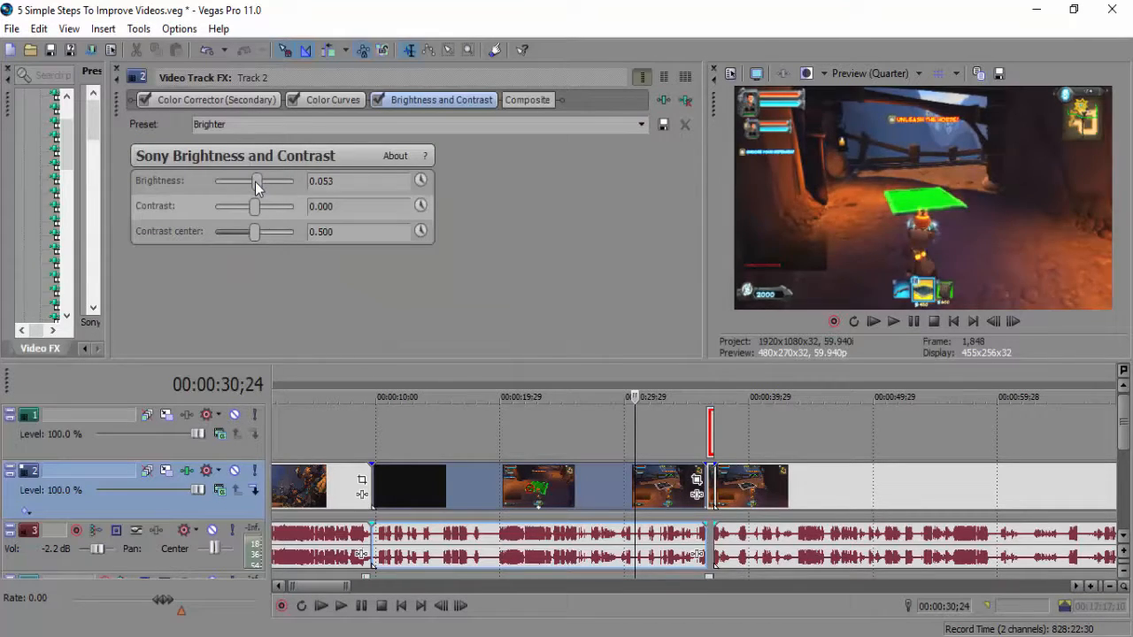
click(685, 100)
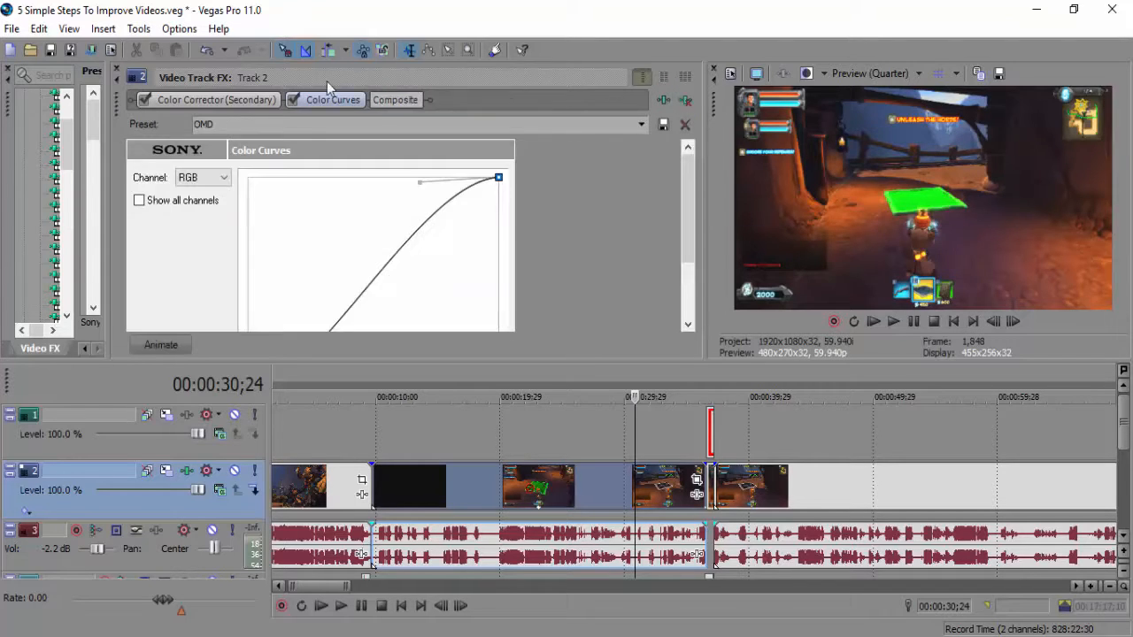
click(117, 69)
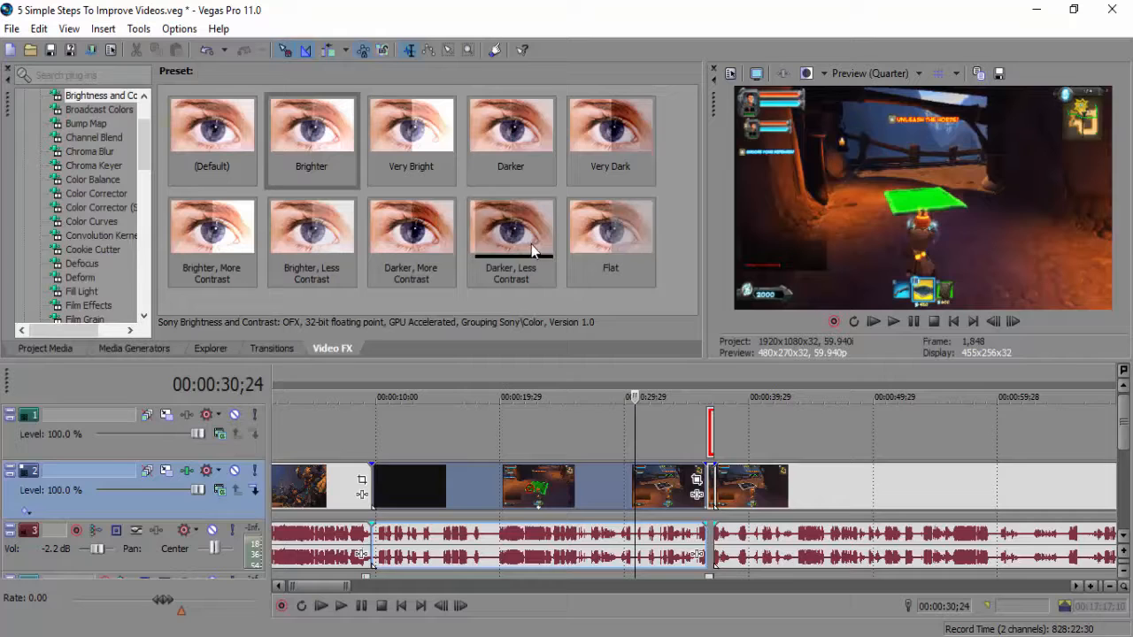
Step: Check the snapshot with the Noob Alert overlay at 00:00:36;16 and return to the start of the timeline
click(707, 487)
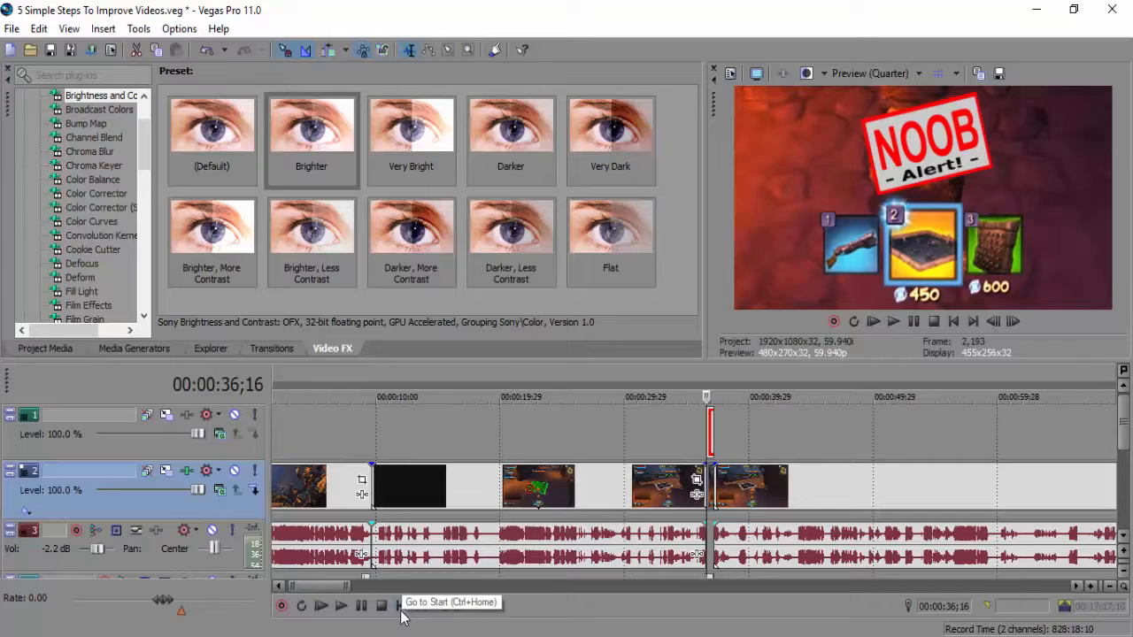
click(398, 609)
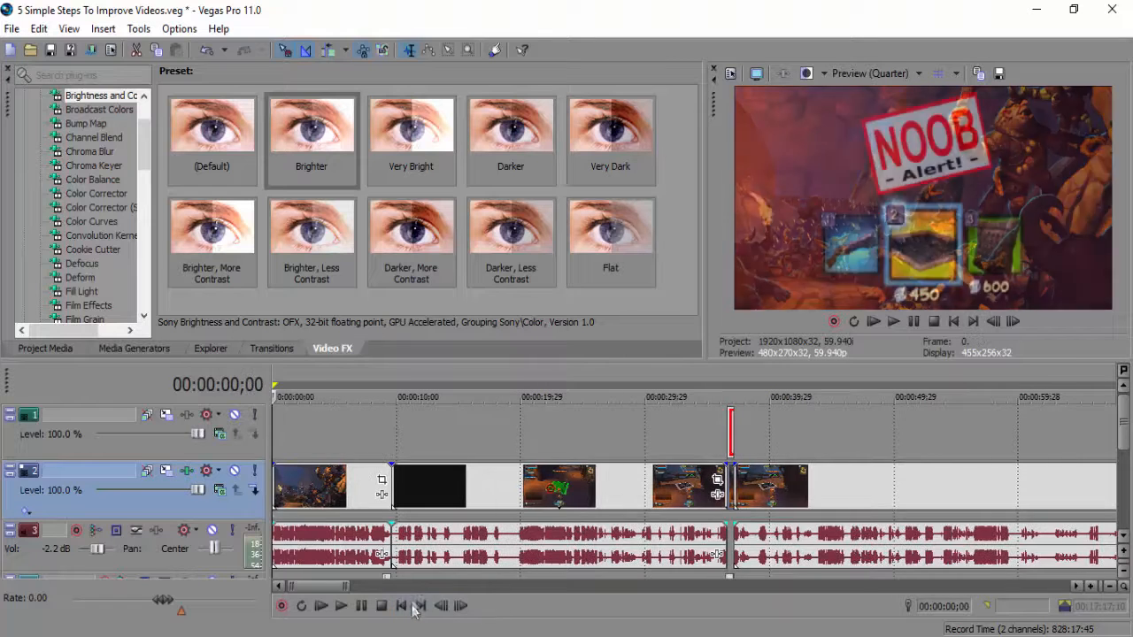
Step: Extend the start of the second gameplay clip 23 frames over the end of the first to lengthen the Slide transition, and play it back
click(386, 483)
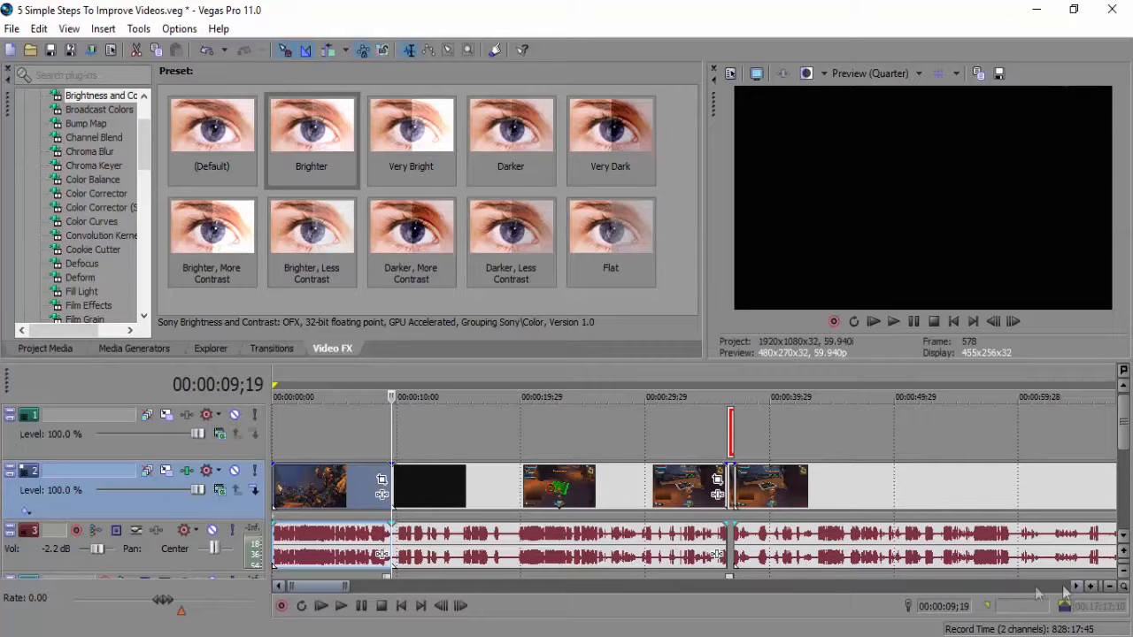
click(1092, 587)
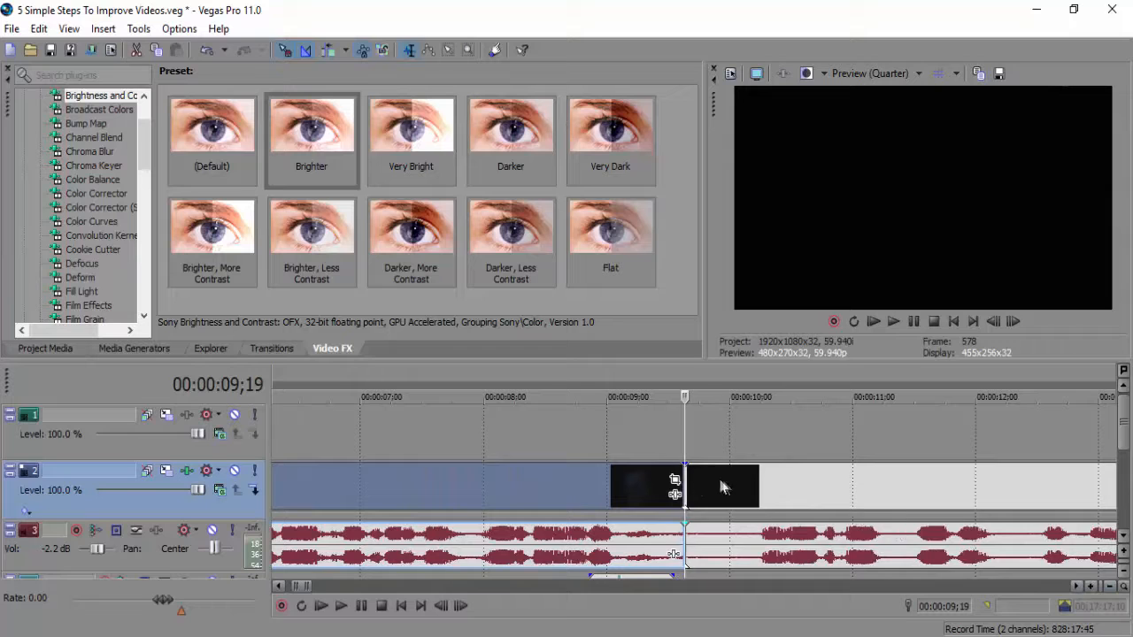
drag(687, 478, 588, 478)
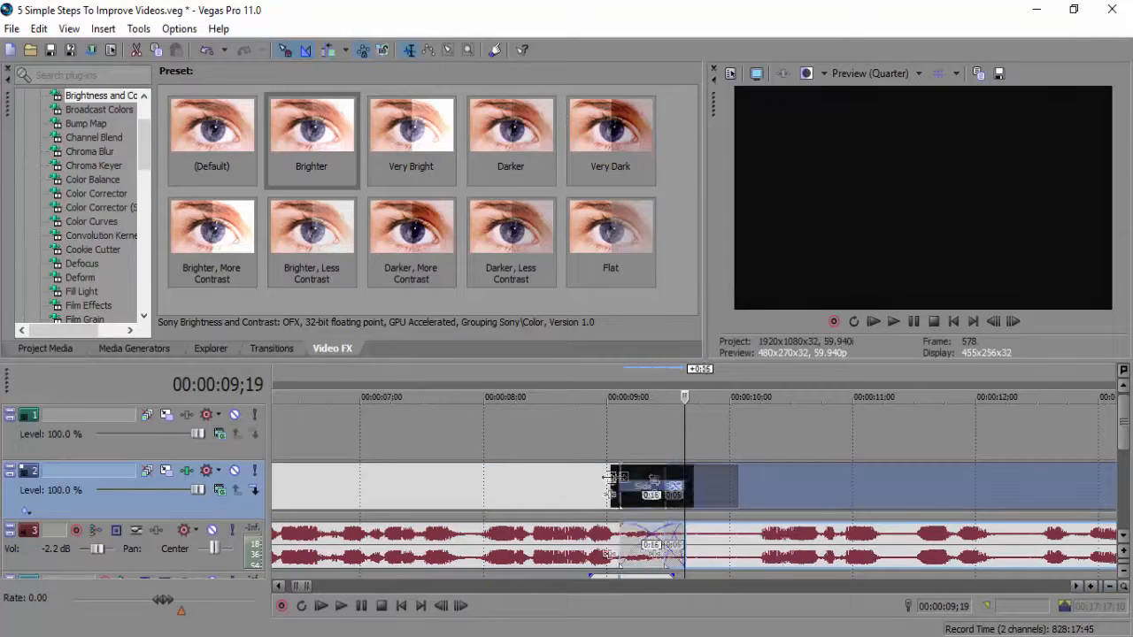
click(593, 438)
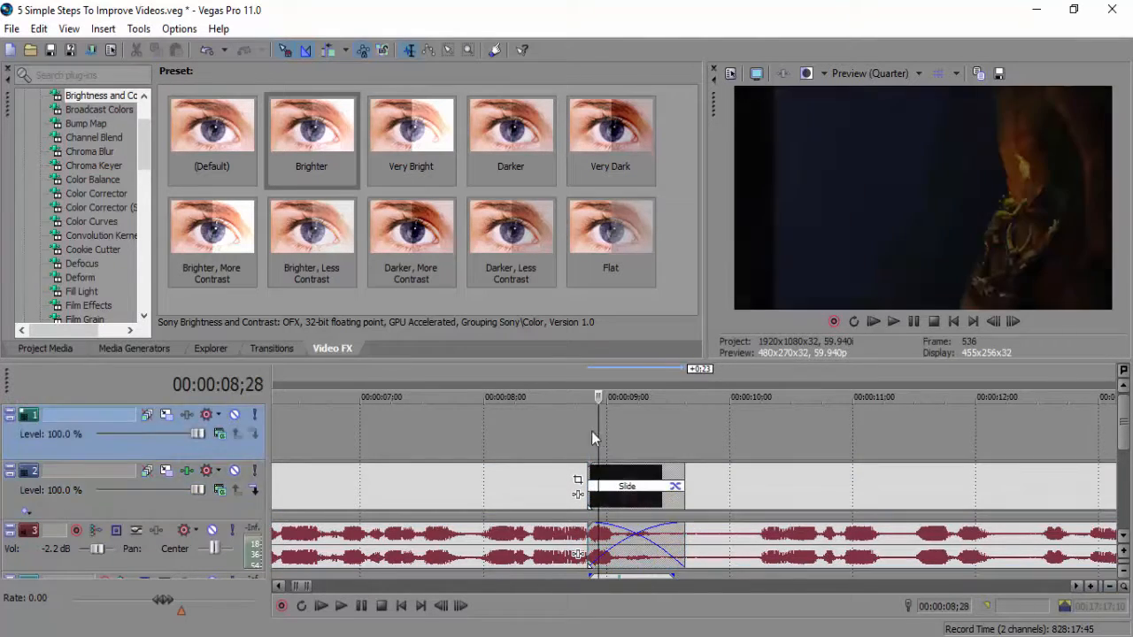
click(896, 322)
click(913, 323)
Step: Review the snapshot with the Noob Alert overlay at 00:00:36;16 and the gameplay at 00:00:27;12
drag(312, 585, 354, 585)
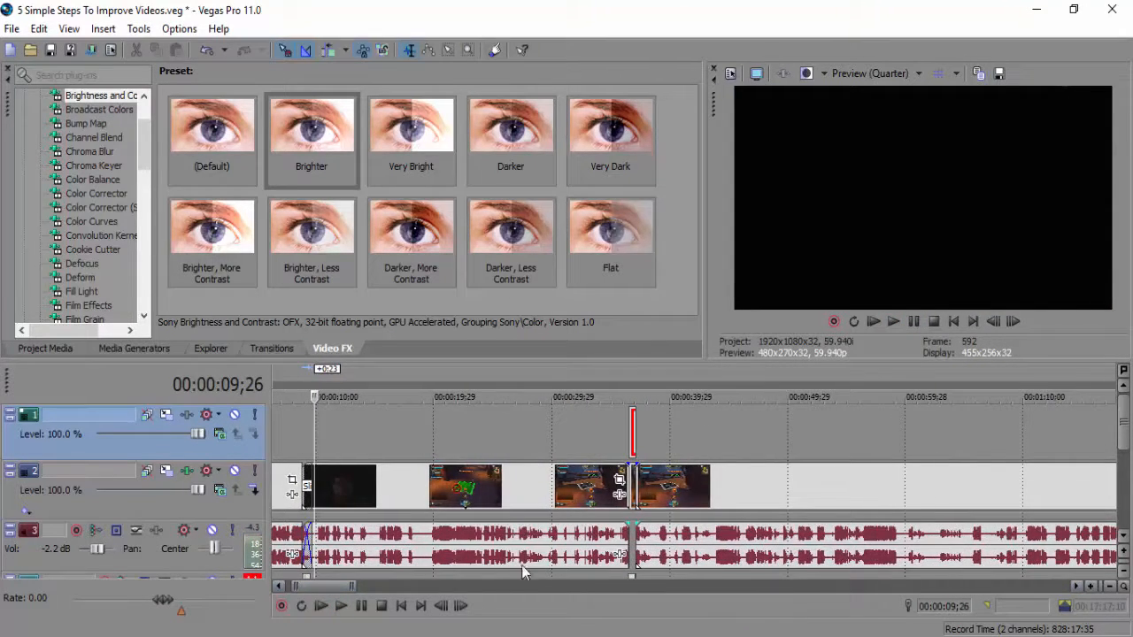
click(625, 479)
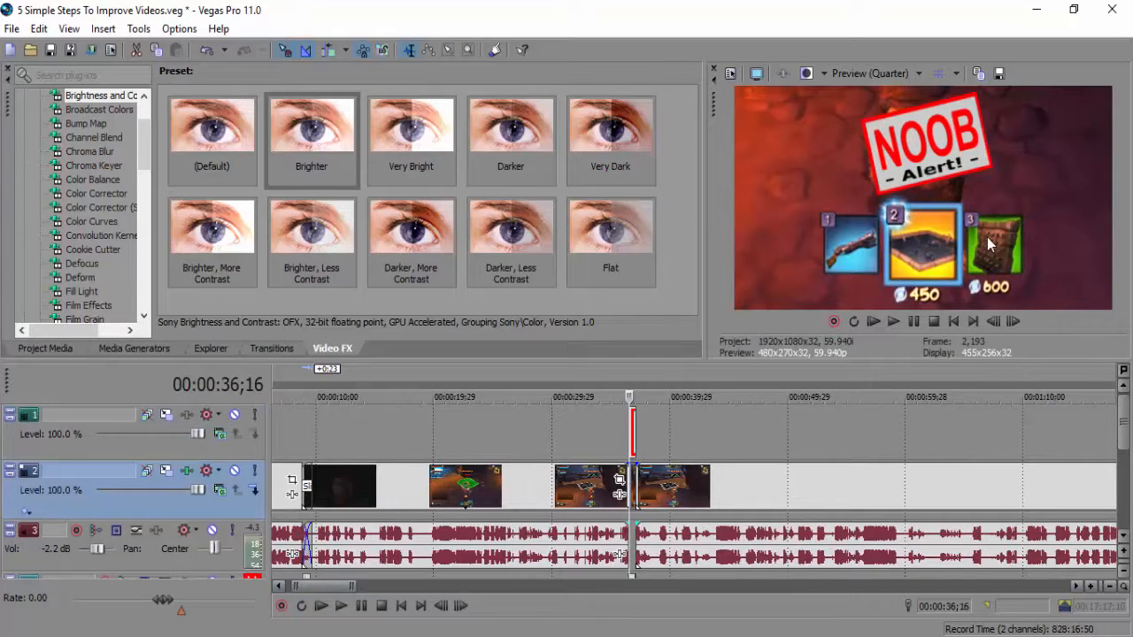
click(522, 504)
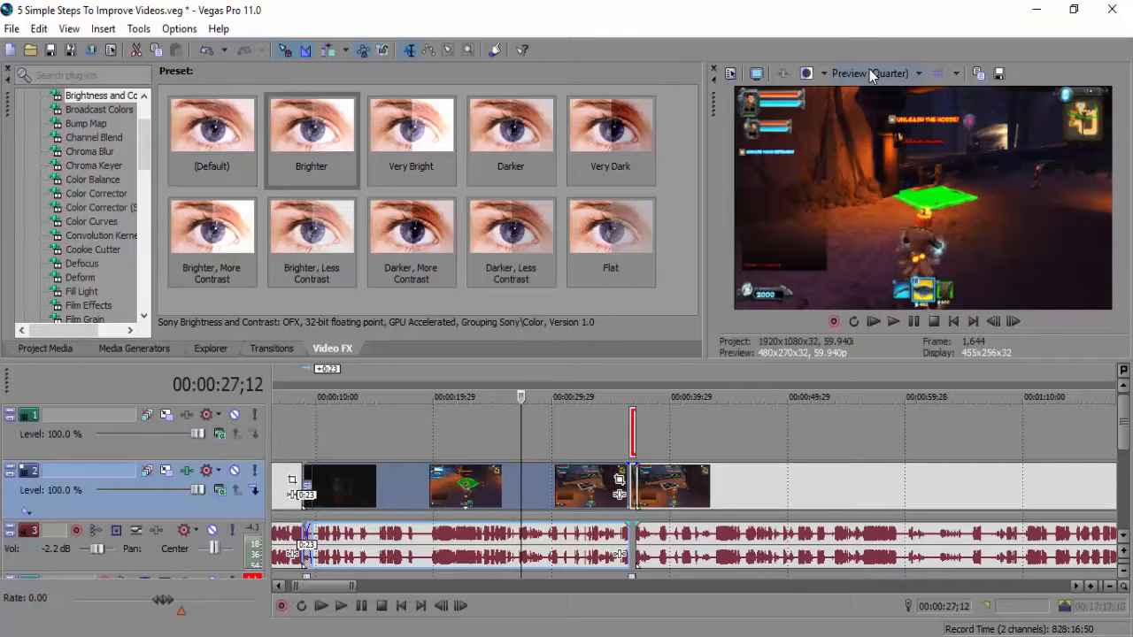
click(630, 438)
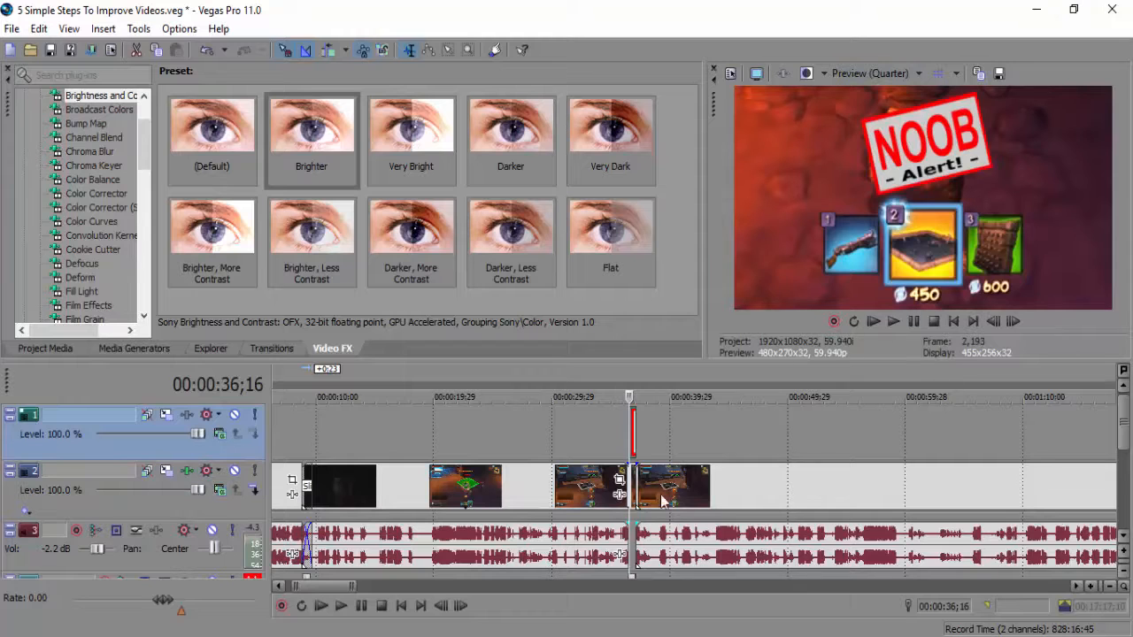
Step: Play the Noob Alert snapshot section from 00:00:35;18, return to 00:00:36;16 and save the project
click(620, 442)
click(895, 322)
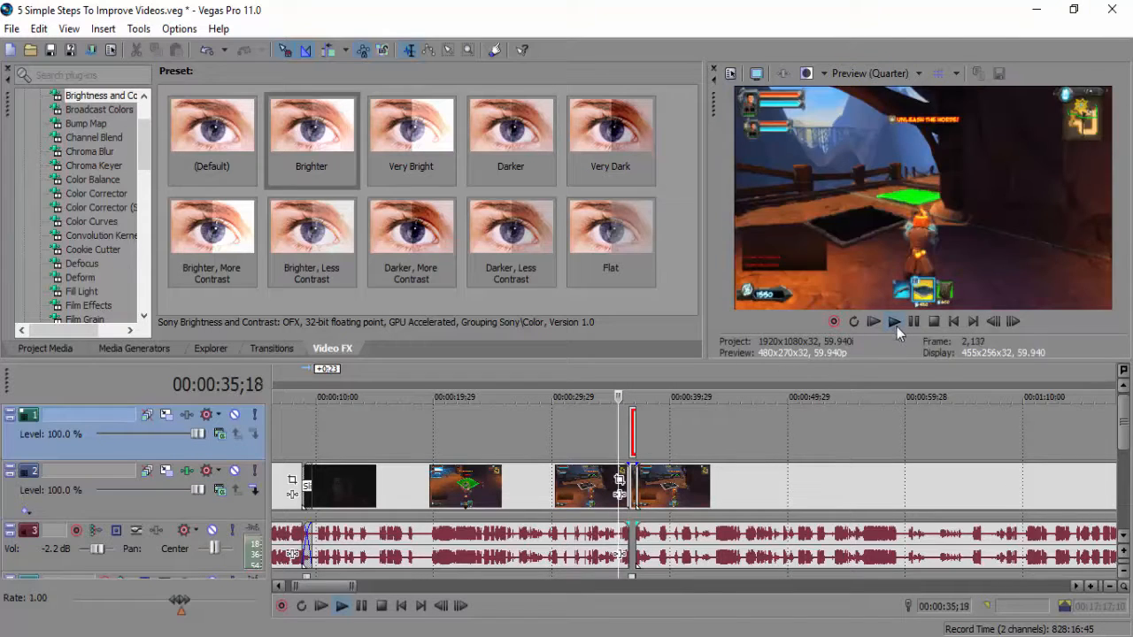
click(915, 324)
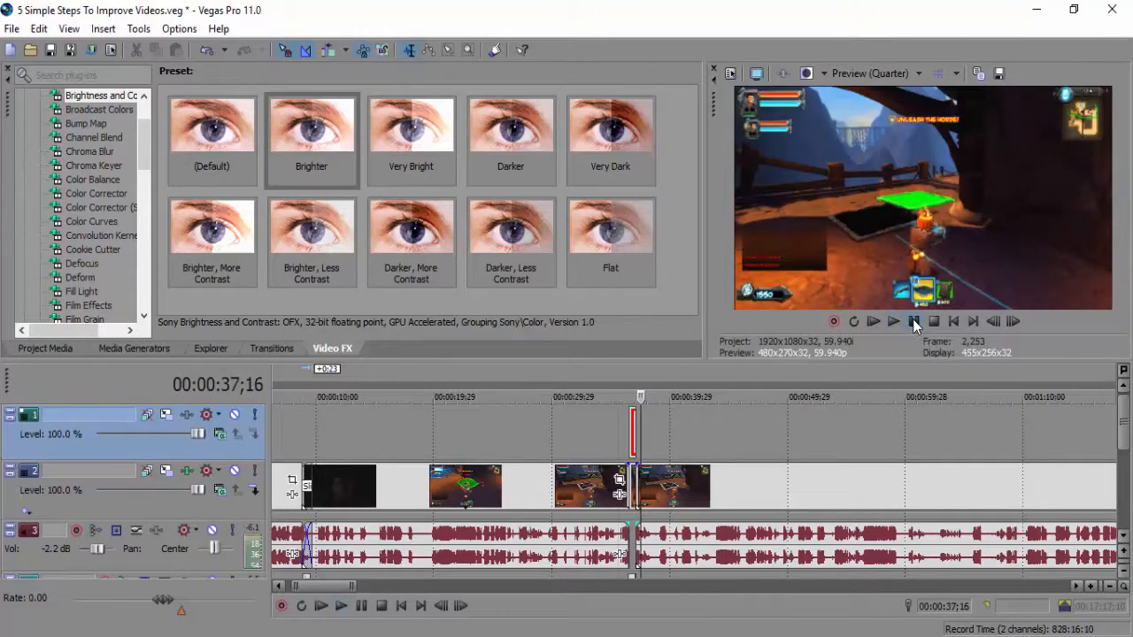
click(628, 439)
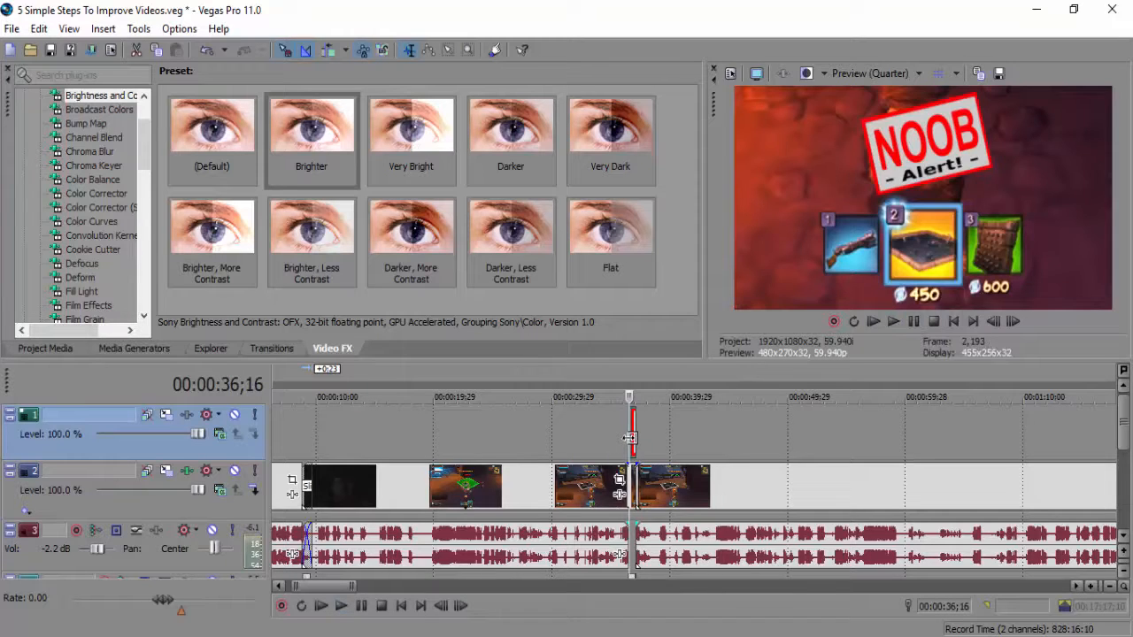
click(53, 56)
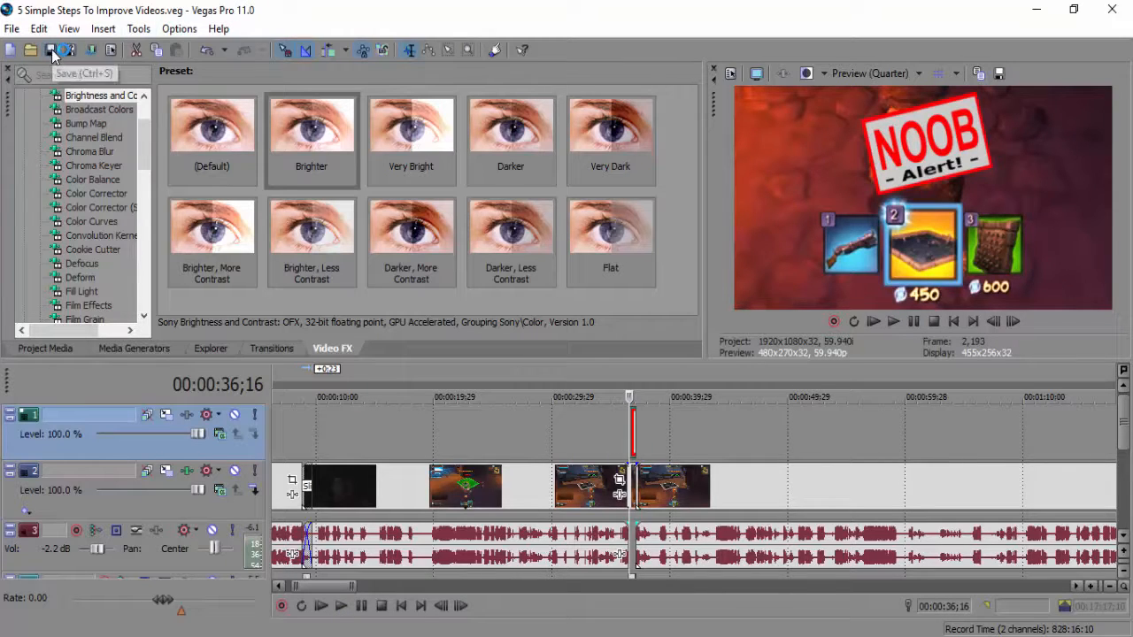